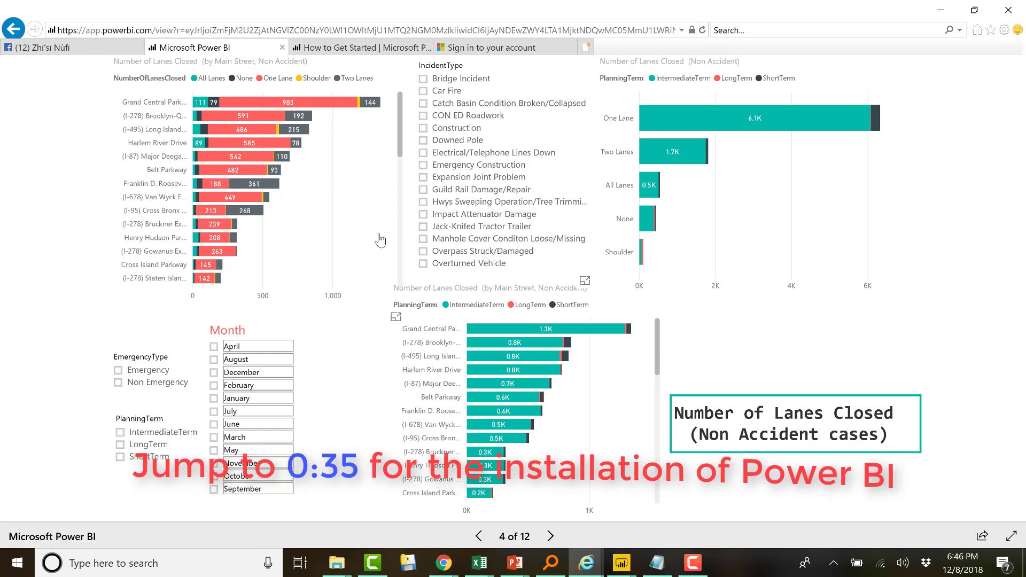
Toggle Construction in the IncidentType slicer, then filter the Month slicer to December, then January
left_click(423, 128)
left_click(423, 129)
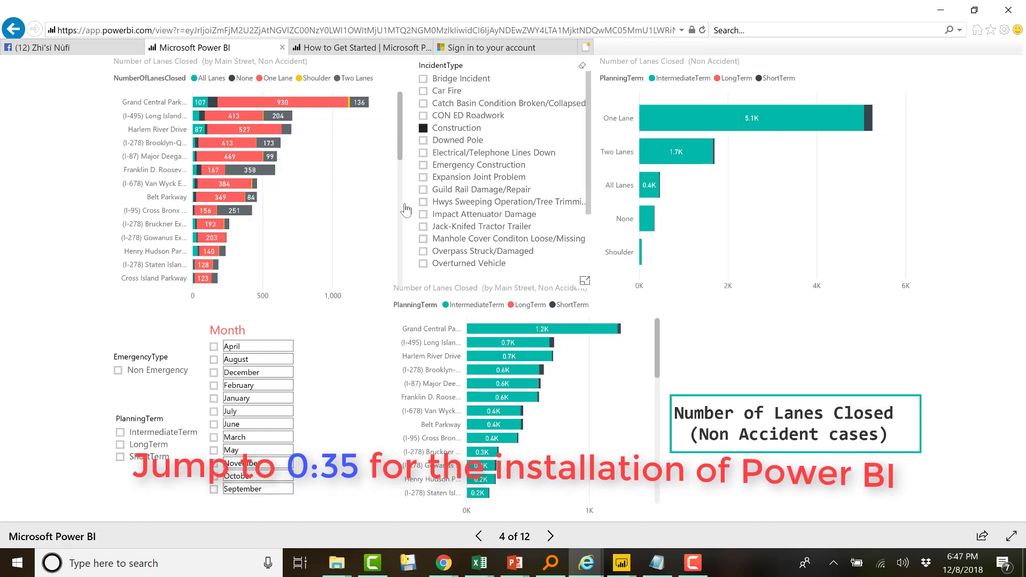
left_click(214, 373)
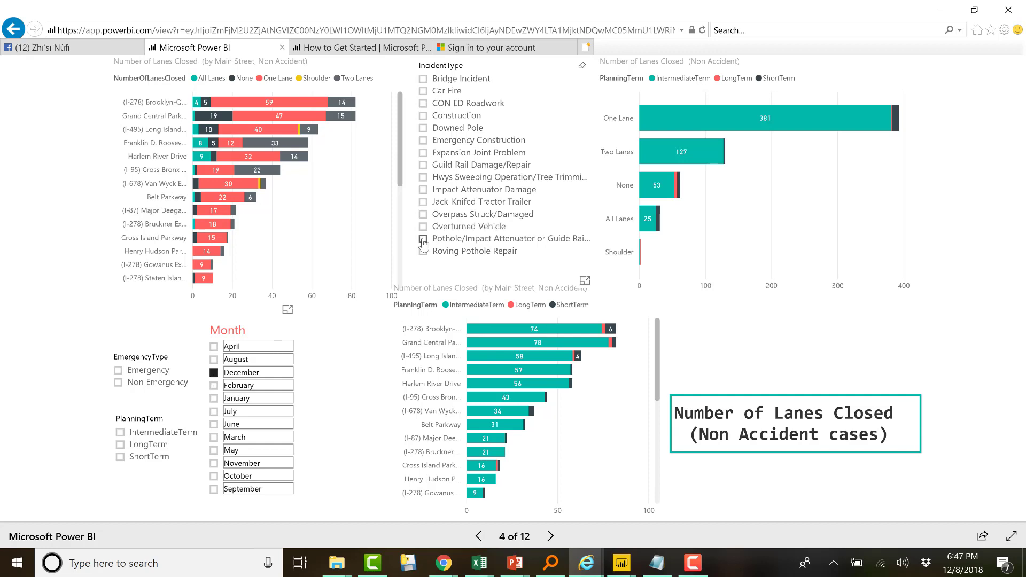
left_click(214, 398)
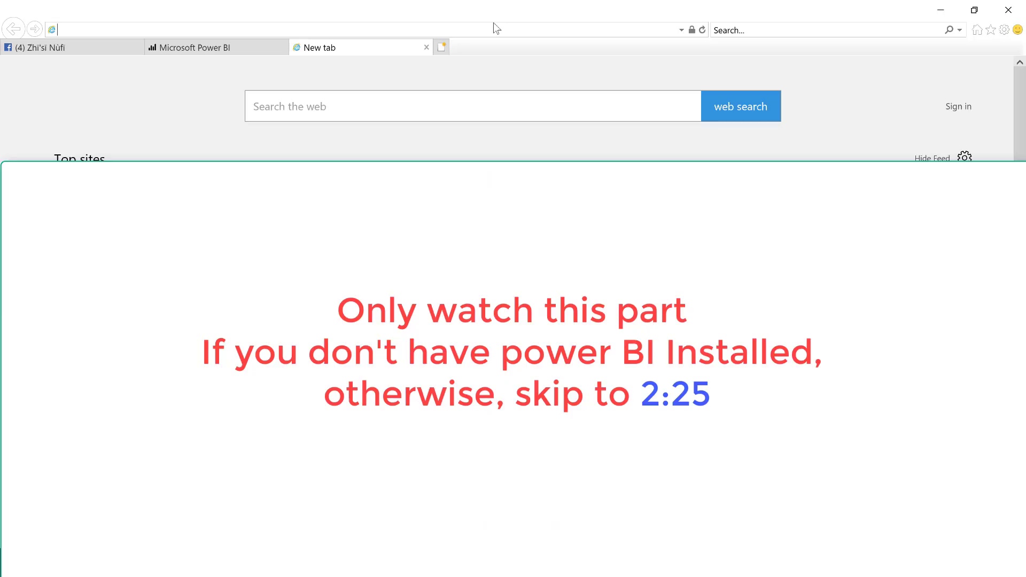
Go from powerbi.microsoft.com through START FREE to the DOWNLOAD FREE Power BI Desktop link
type("powe")
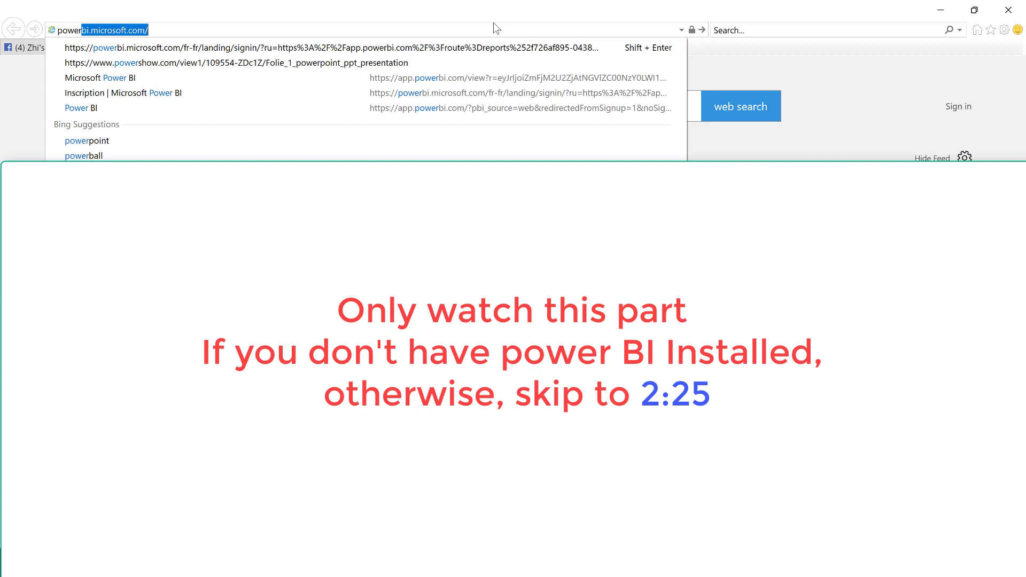
type("r")
key("Return")
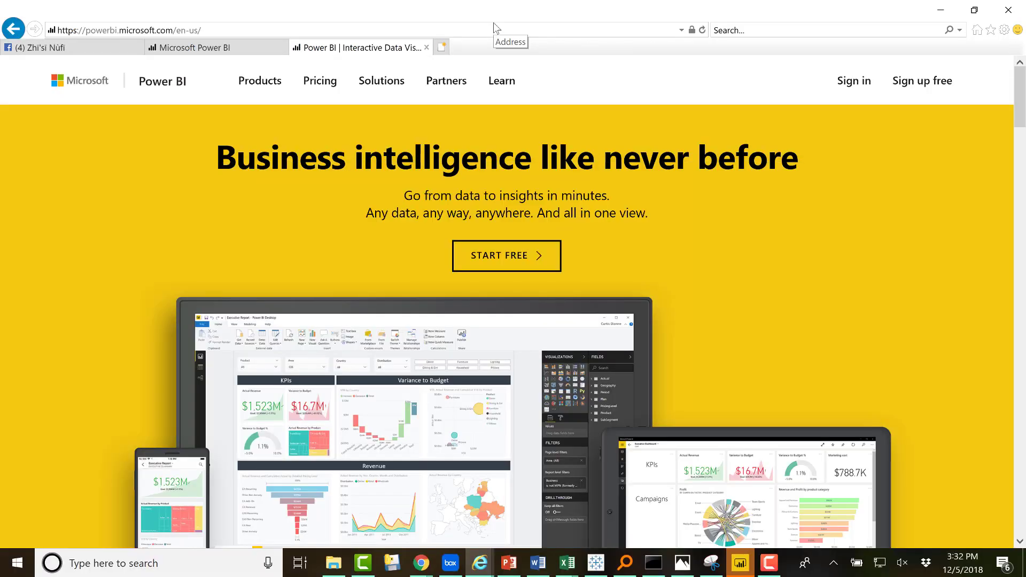
left_click(524, 258)
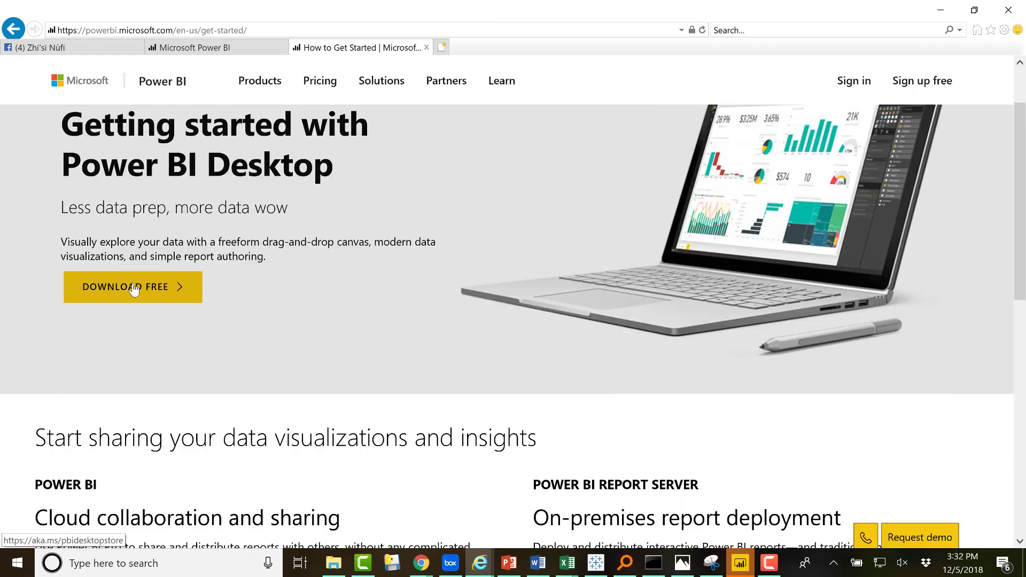
left_click(133, 289)
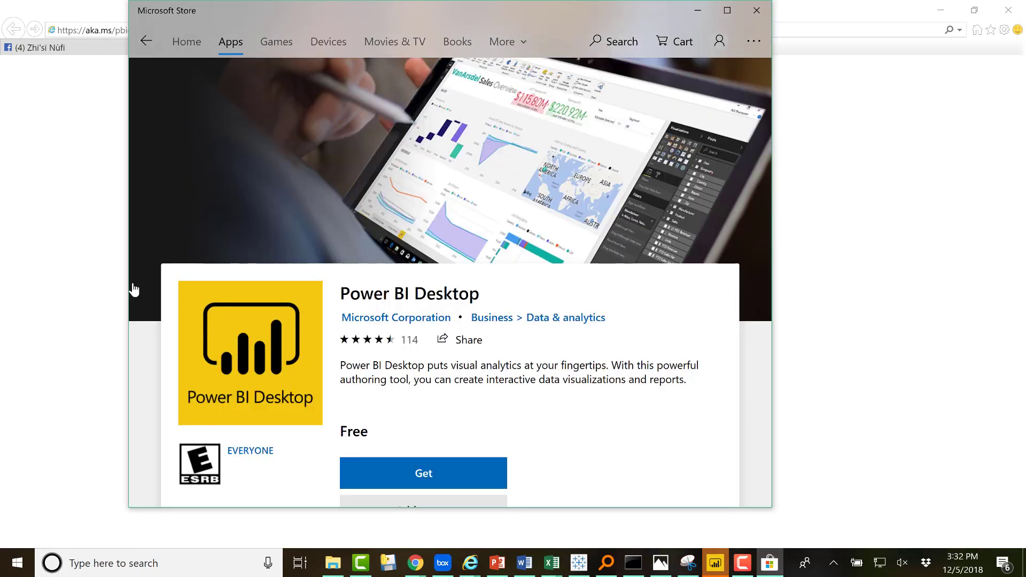
Get and install the free Power BI Desktop app from its Store page, then launch it
left_click(406, 490)
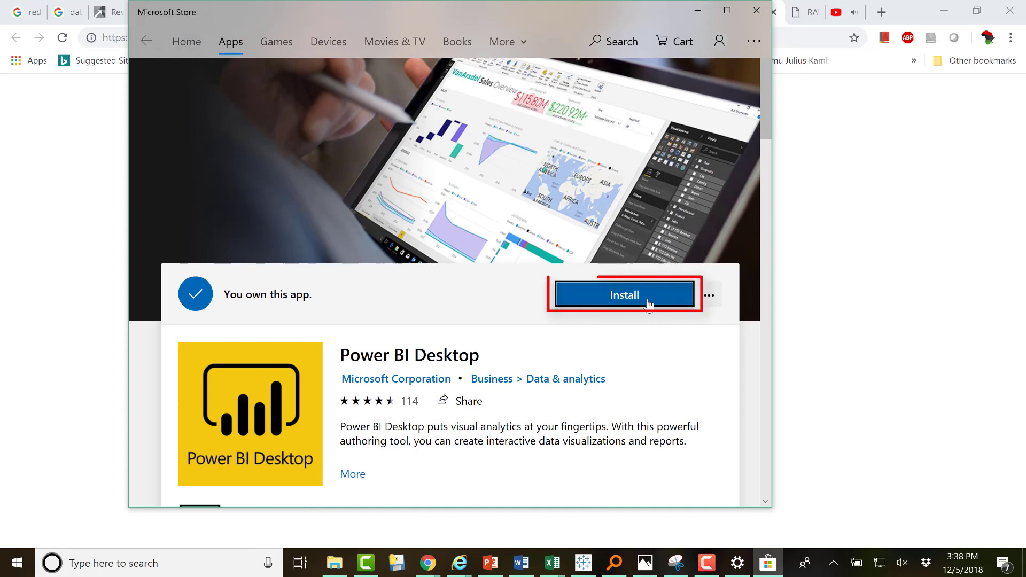
left_click(649, 303)
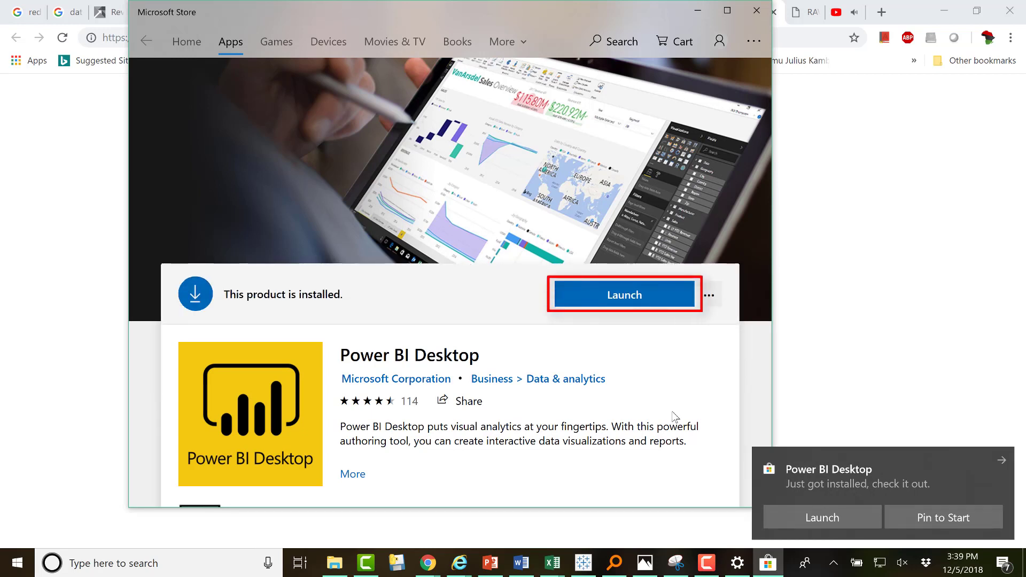
left_click(635, 299)
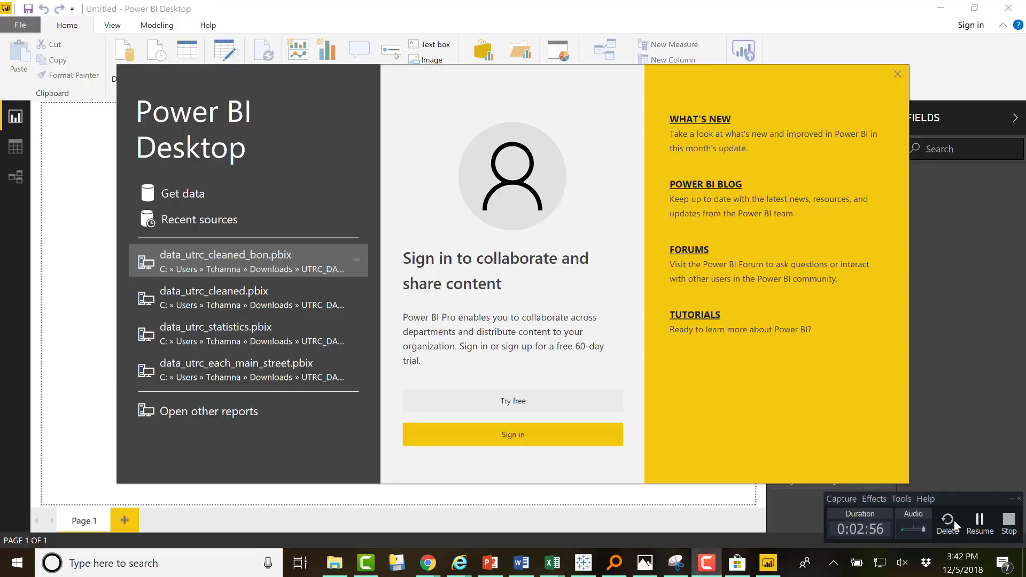
Begin Power BI sign-in and choose the 'Try for free' account option
left_click(522, 434)
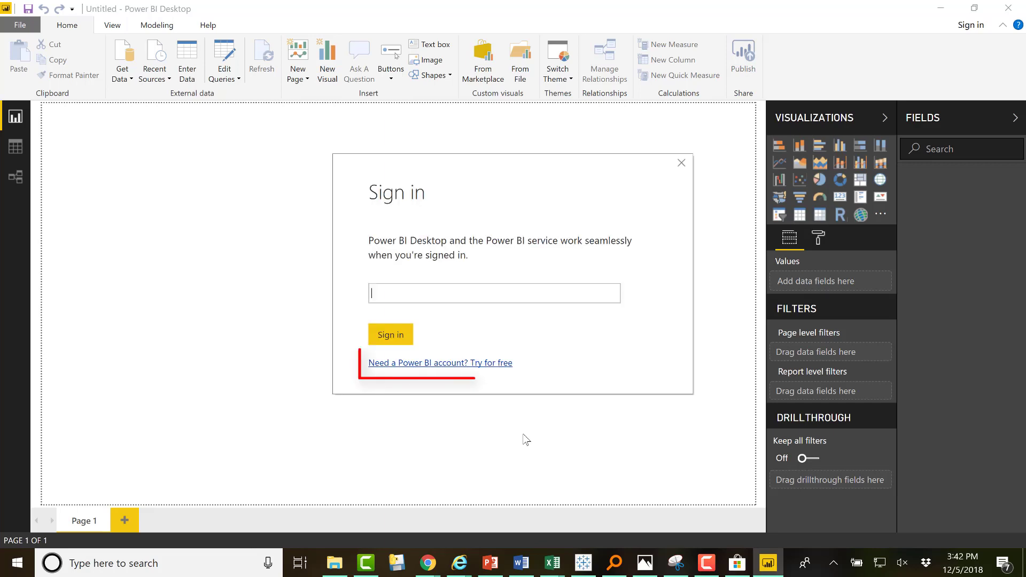
left_click(440, 364)
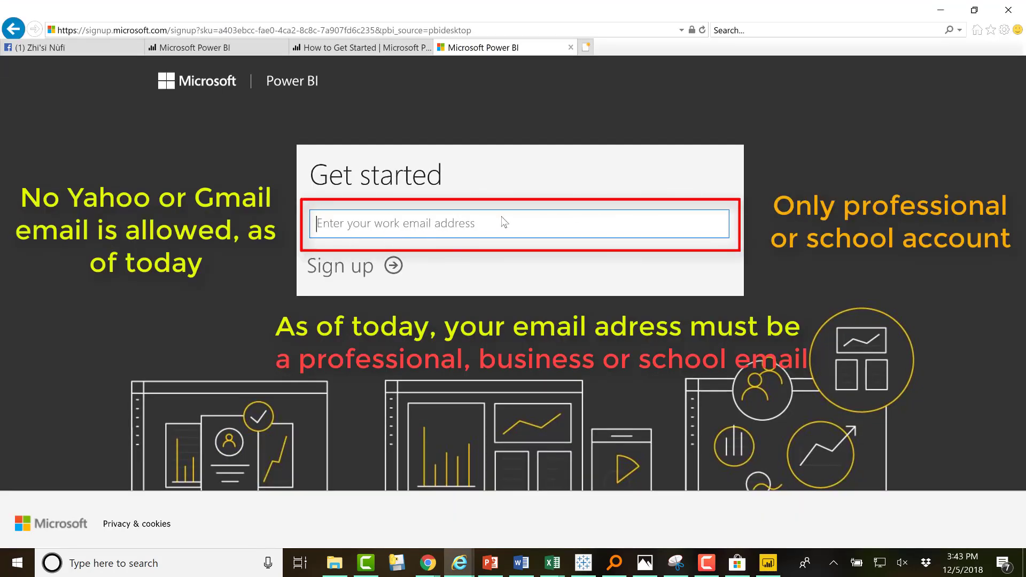
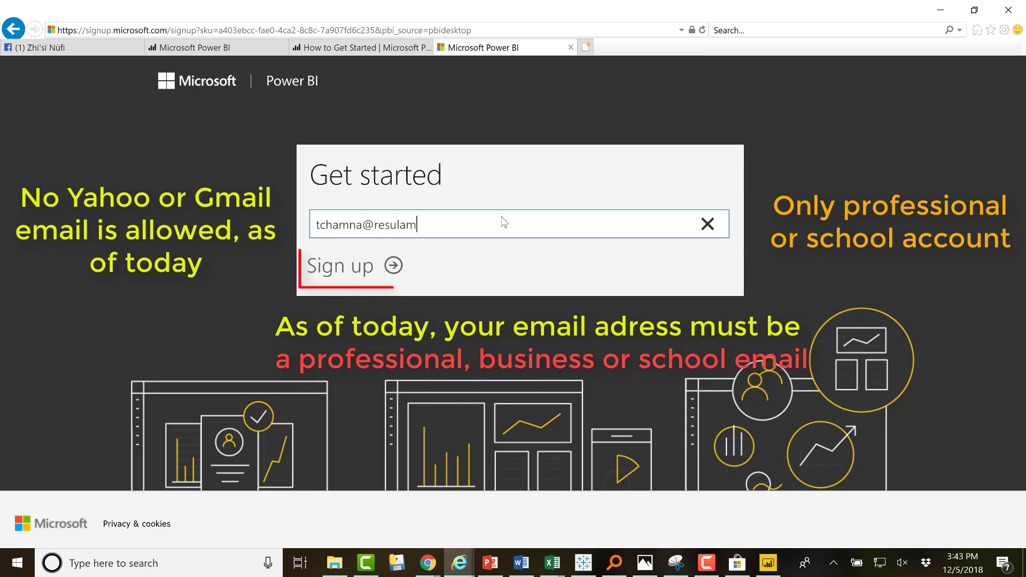
Sign up with the work e-mail, then fill in first and last name, password and confirmation
left_click(393, 268)
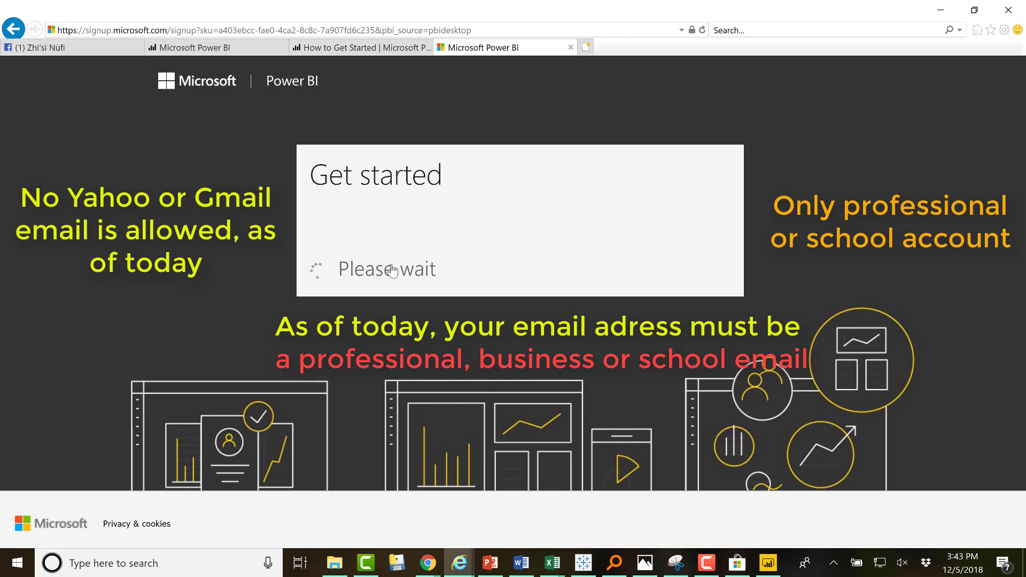
type("Your")
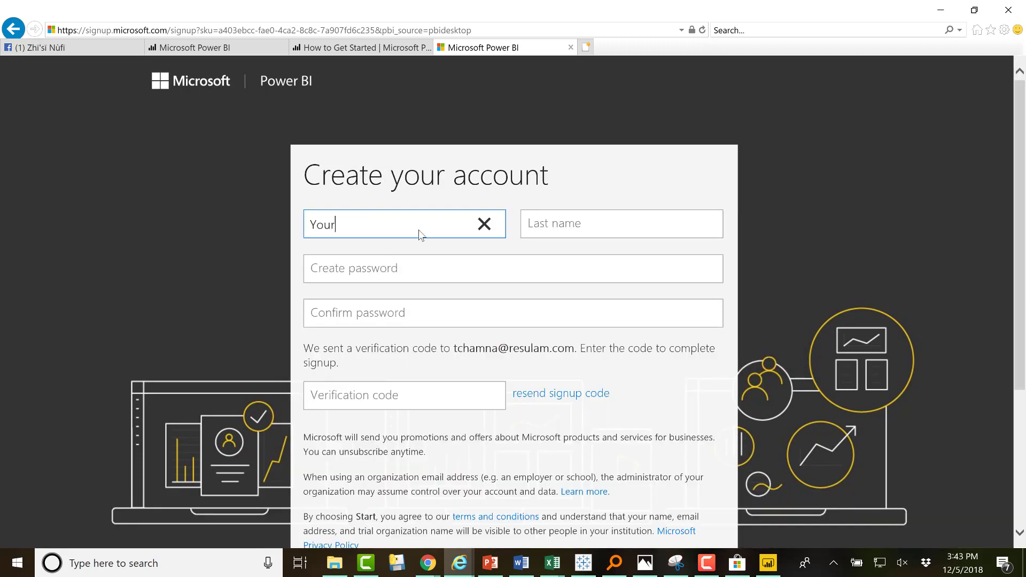
type("FirstName")
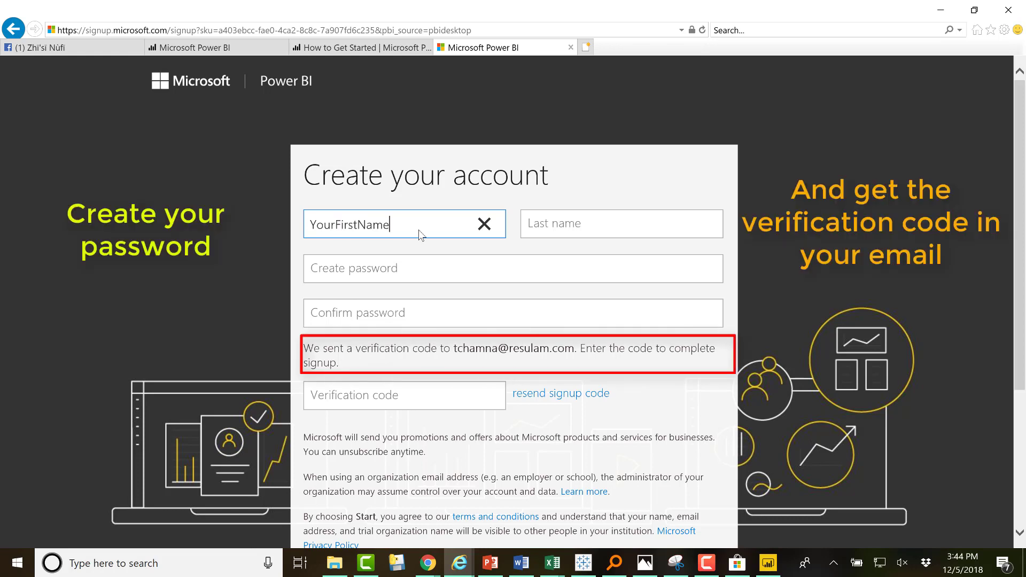
left_click(575, 229)
type("YourFirstName")
left_click(417, 270)
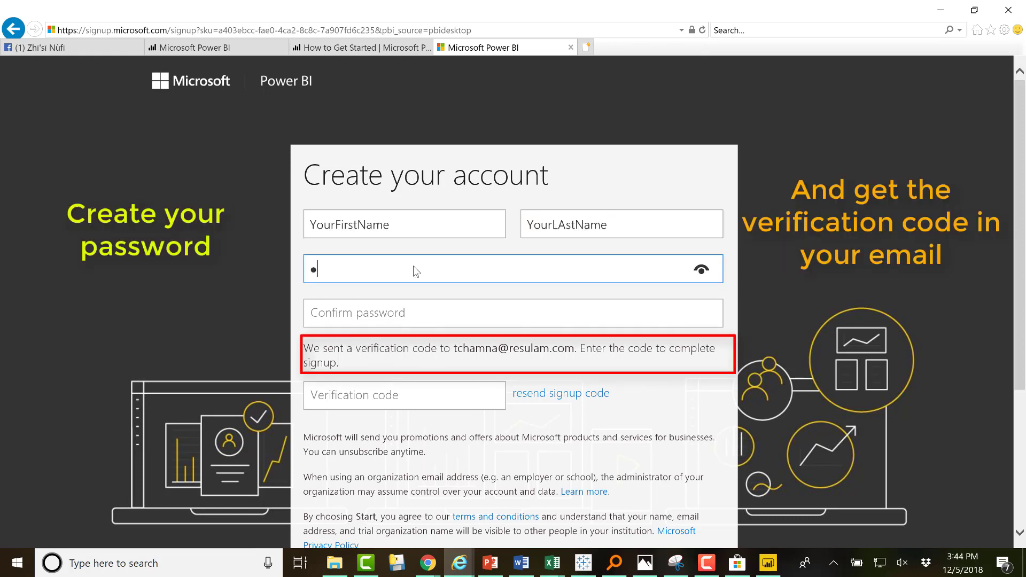
type("•••••••••")
left_click(396, 313)
type("••••••••")
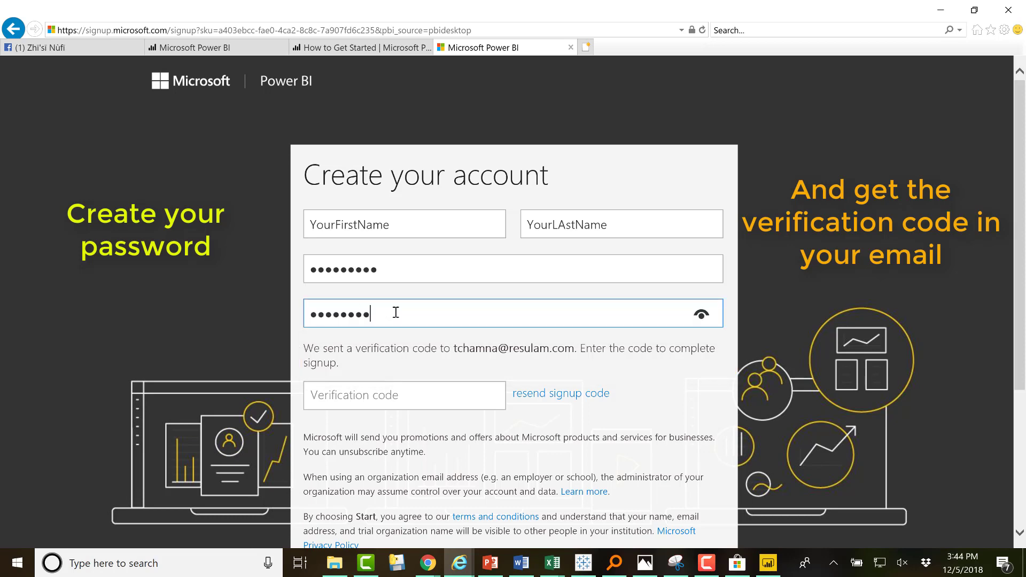
type("•")
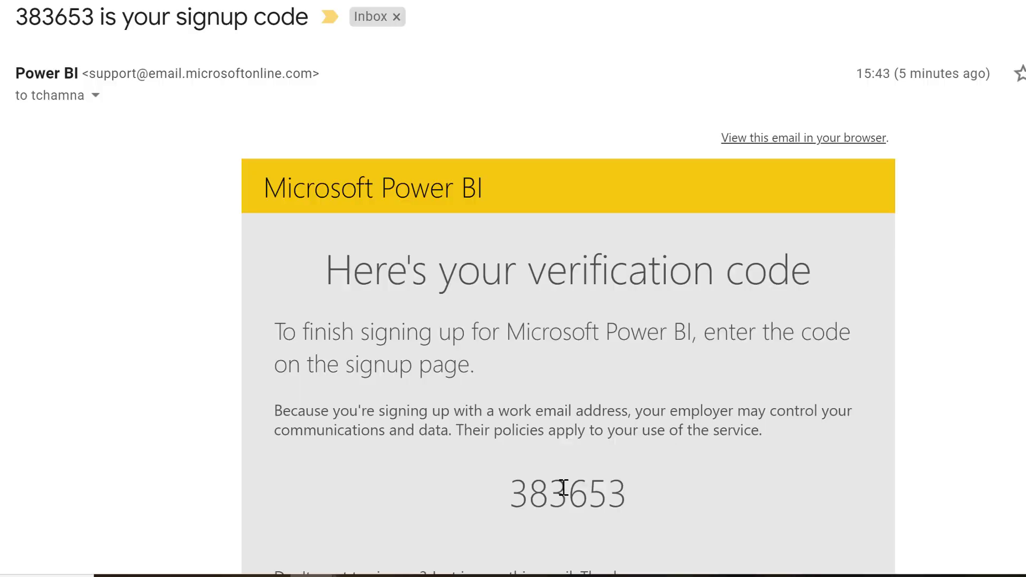
Paste the emailed verification code, start the account, skip invitations, and enter the e-mail for Desktop sign-in
left_click_drag(626, 495, 508, 496)
key("ctrl+c")
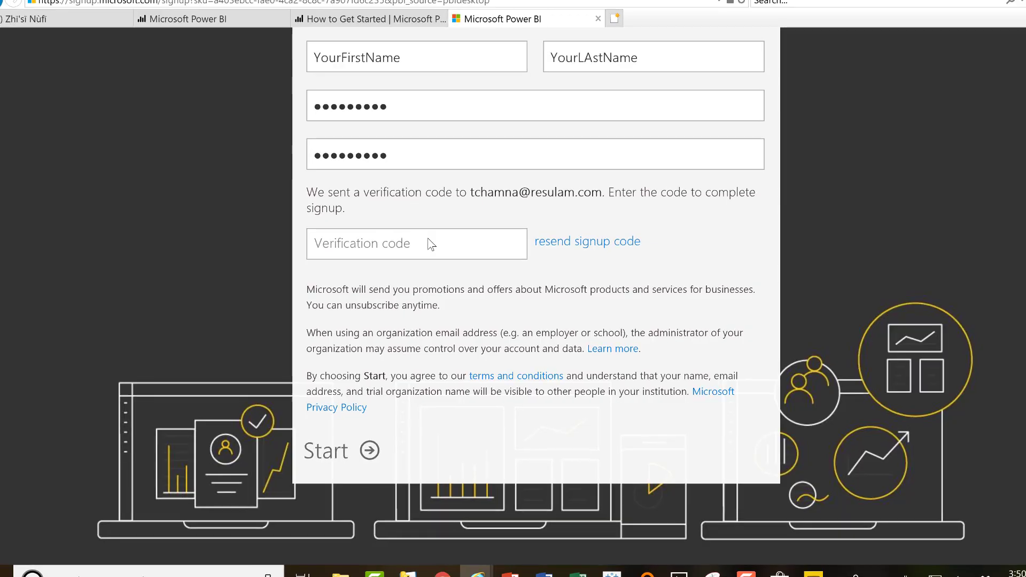
left_click(426, 243)
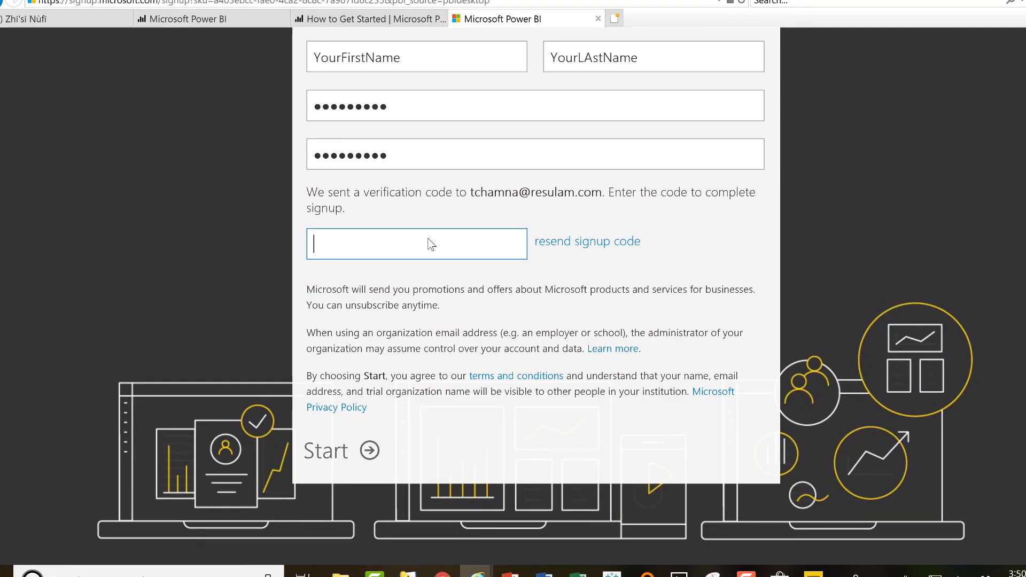
key("ctrl+v")
left_click(332, 458)
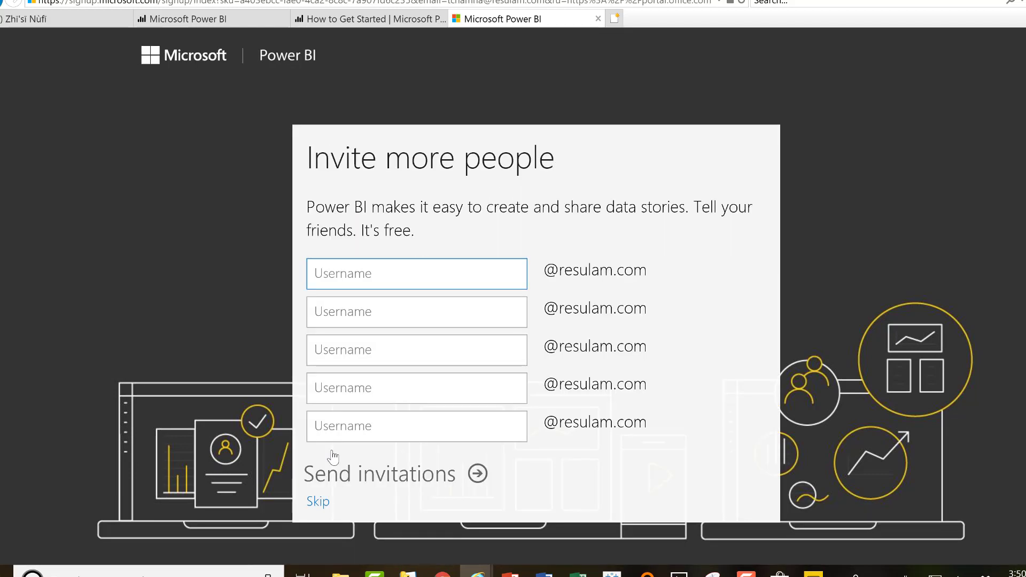
left_click(318, 503)
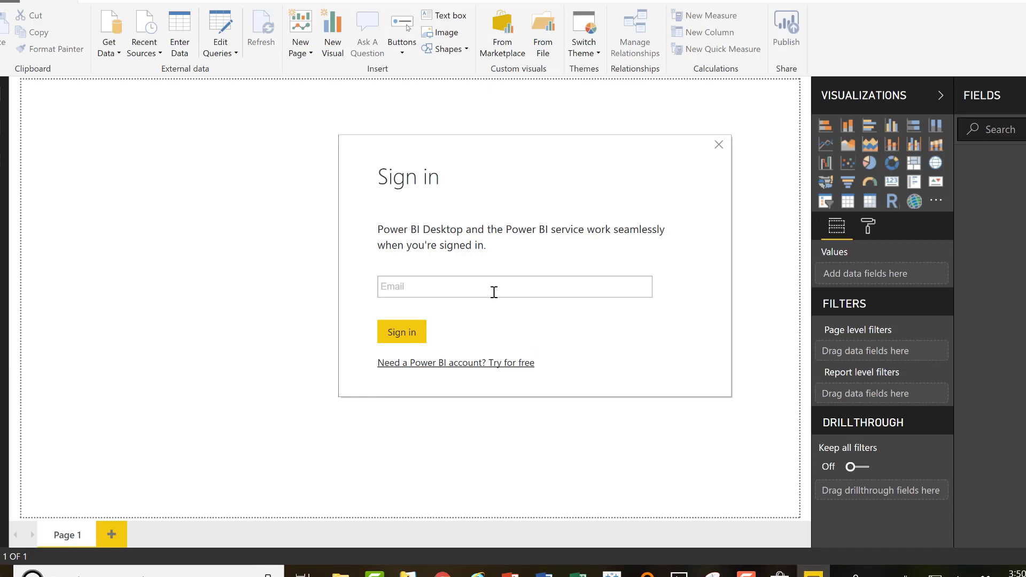
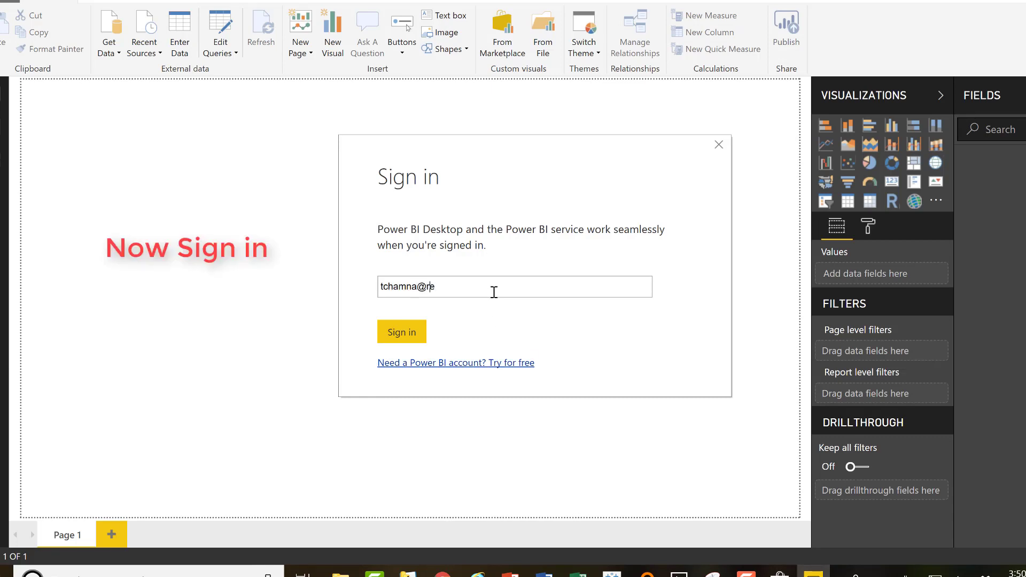
Submit the account e-mail and enter the password to finish signing in to Power BI Desktop
key("Return")
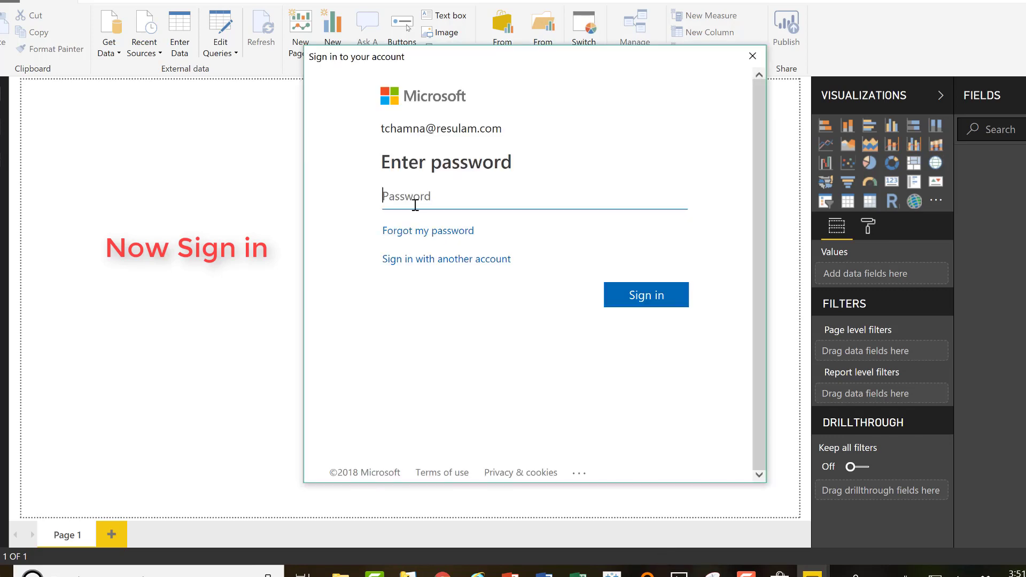
type("*******")
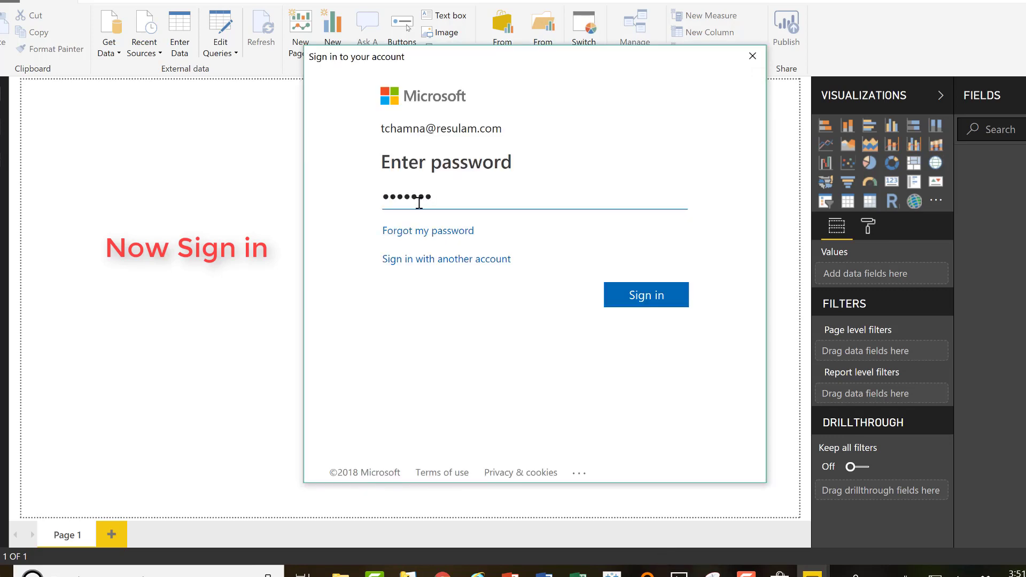
type("**")
left_click(647, 300)
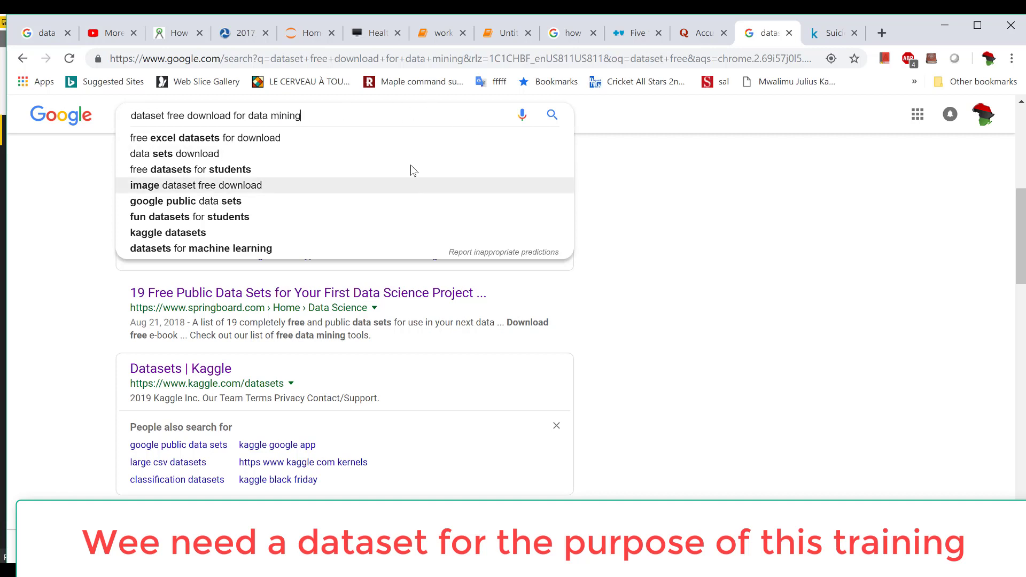
Find Kaggle's Suicide Rates Overview 1985 to 2016 dataset and download it
left_click(756, 366)
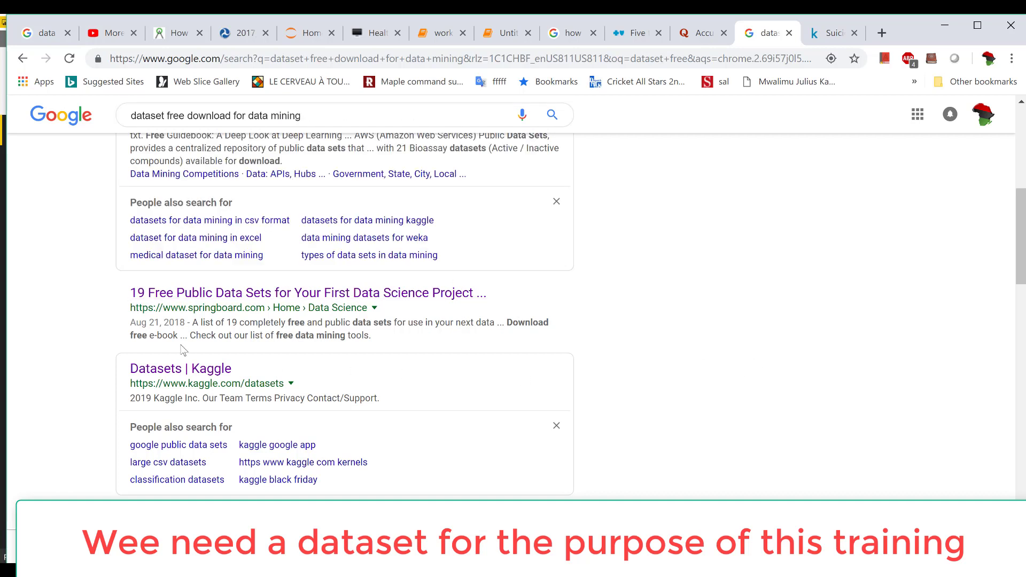
left_click(168, 376)
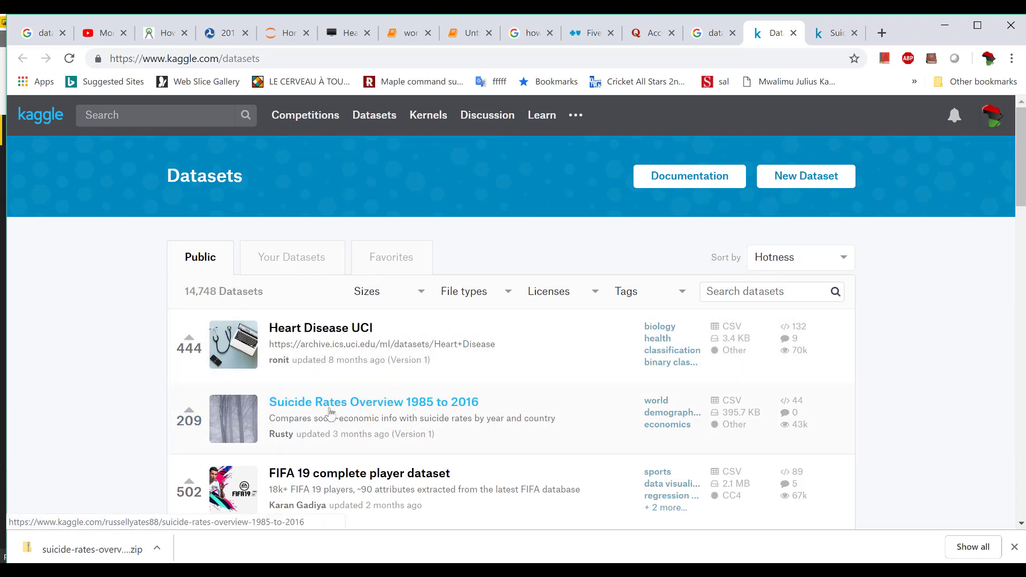
left_click(368, 409)
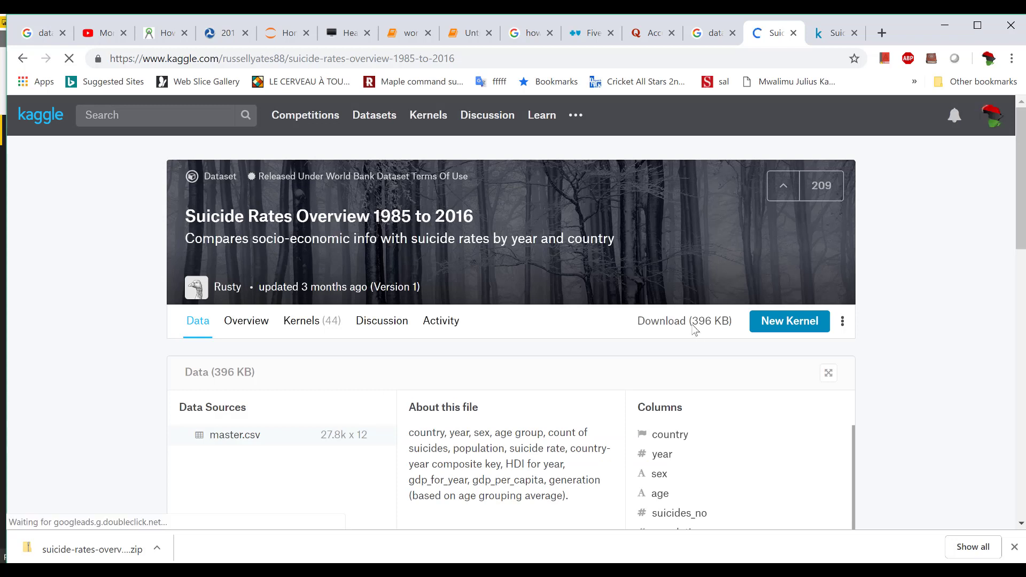
left_click(692, 326)
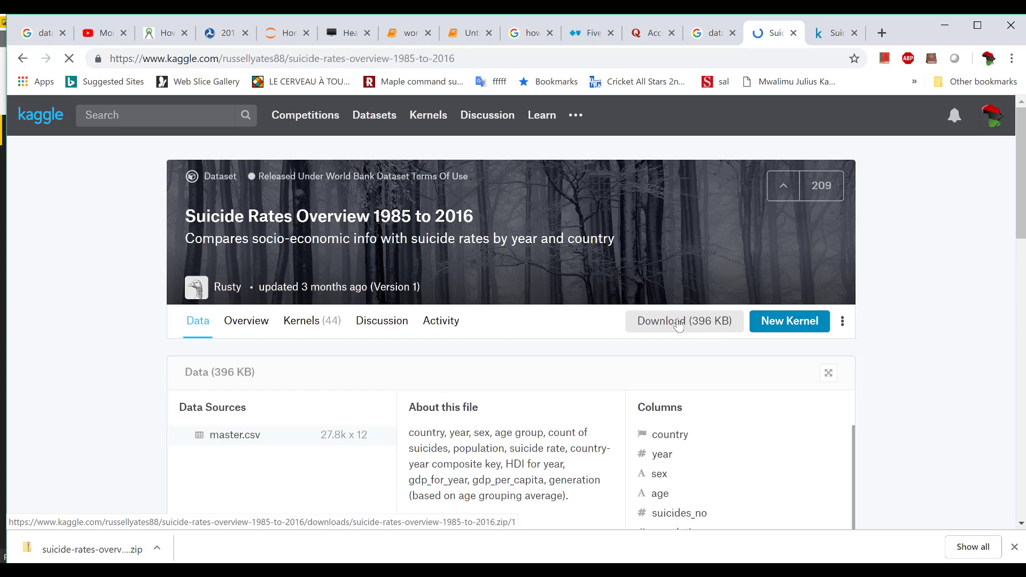
left_click(707, 327)
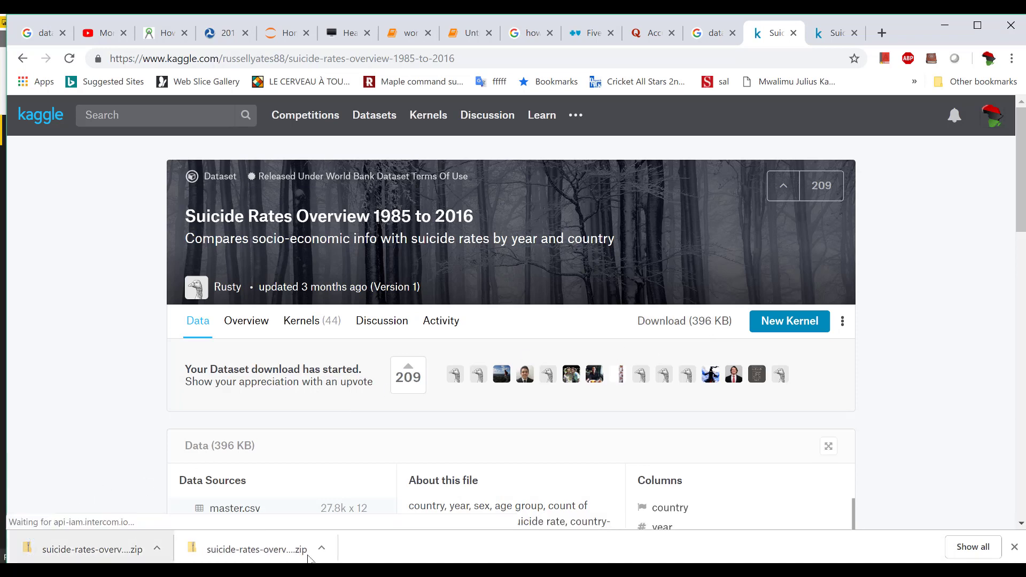
Locate the downloaded zip in its folder and extract it to its own folder with 7-Zip
left_click(322, 550)
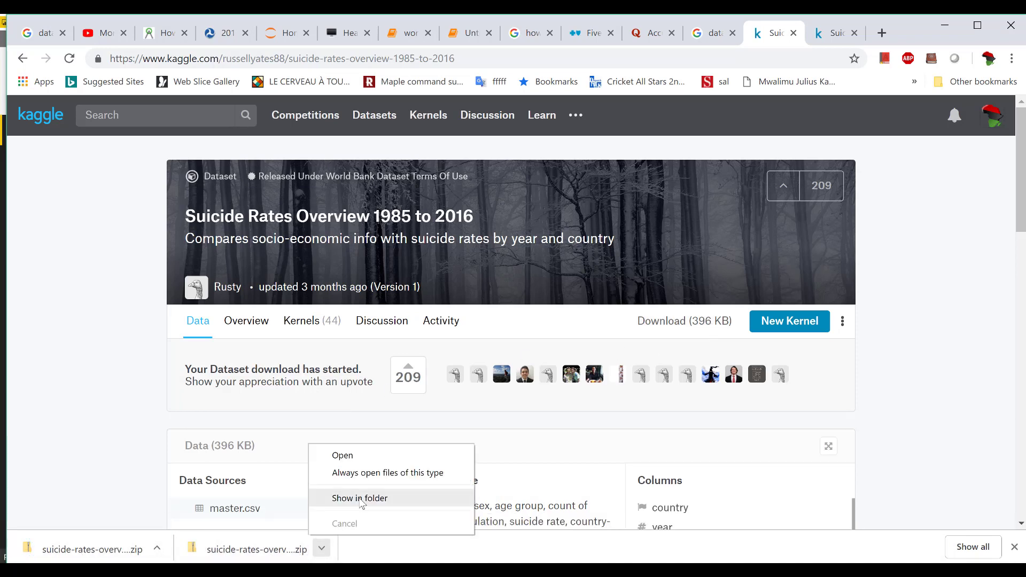
left_click(353, 499)
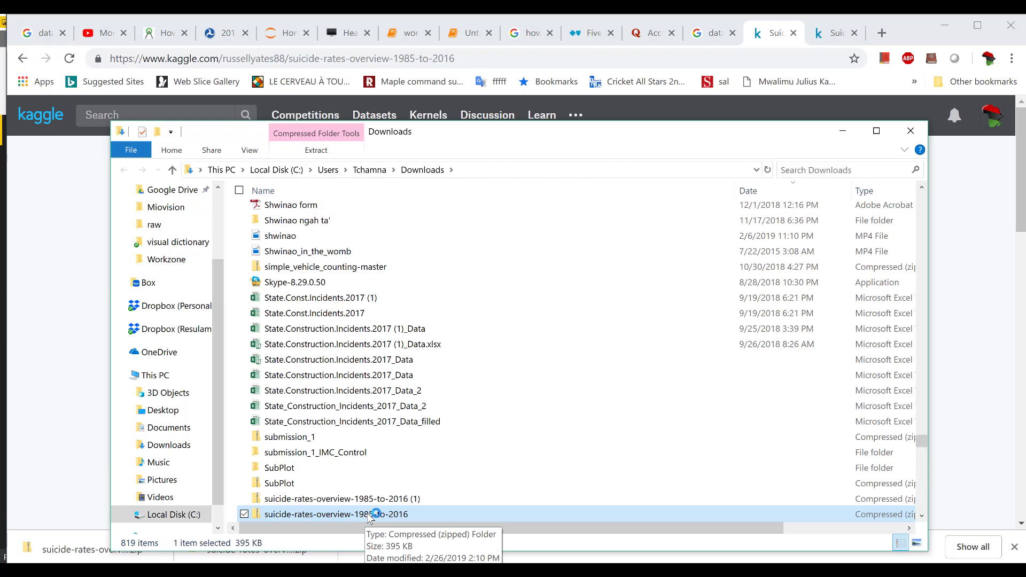
right_click(368, 515)
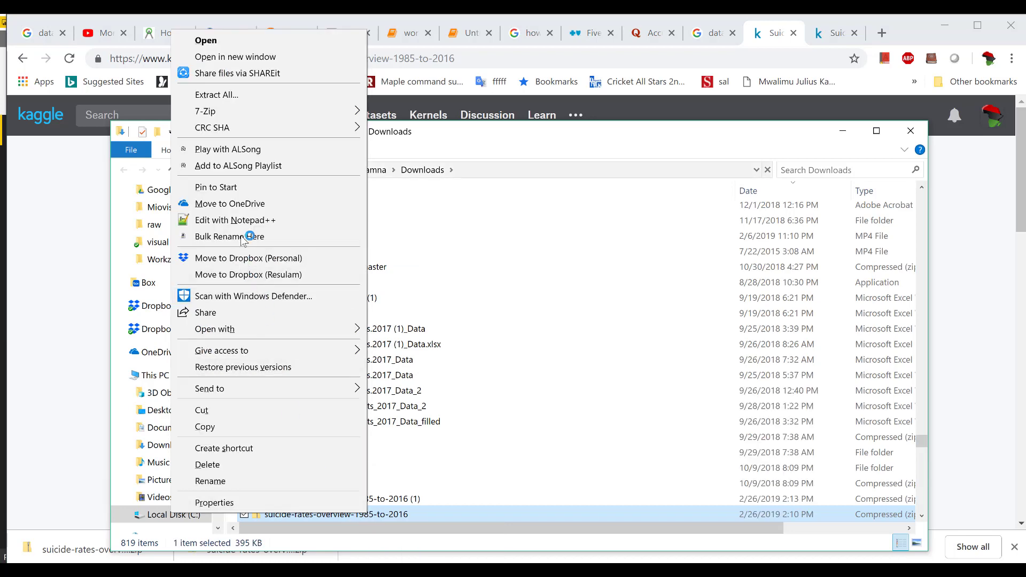
mouse_move(299, 111)
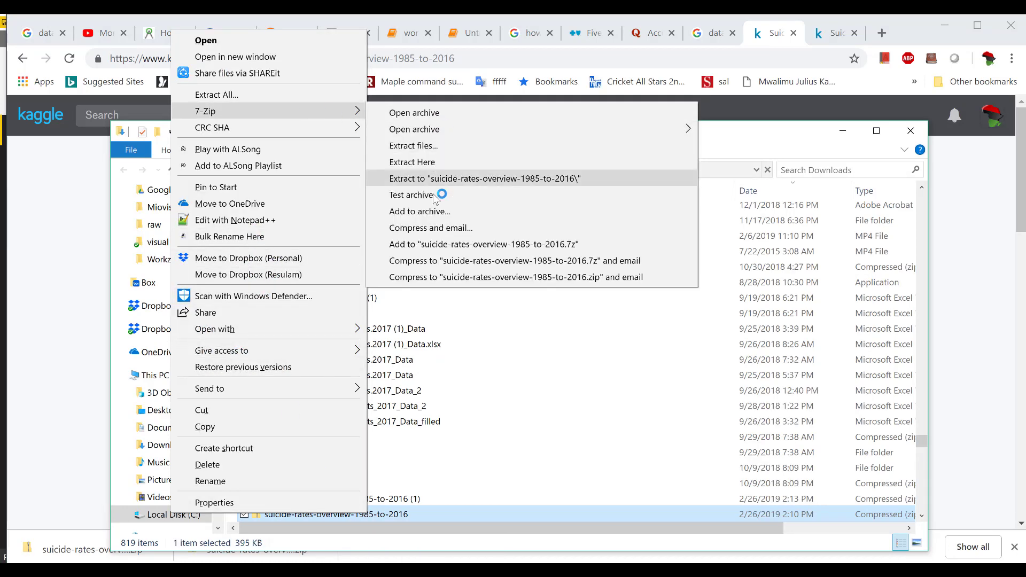
left_click(479, 179)
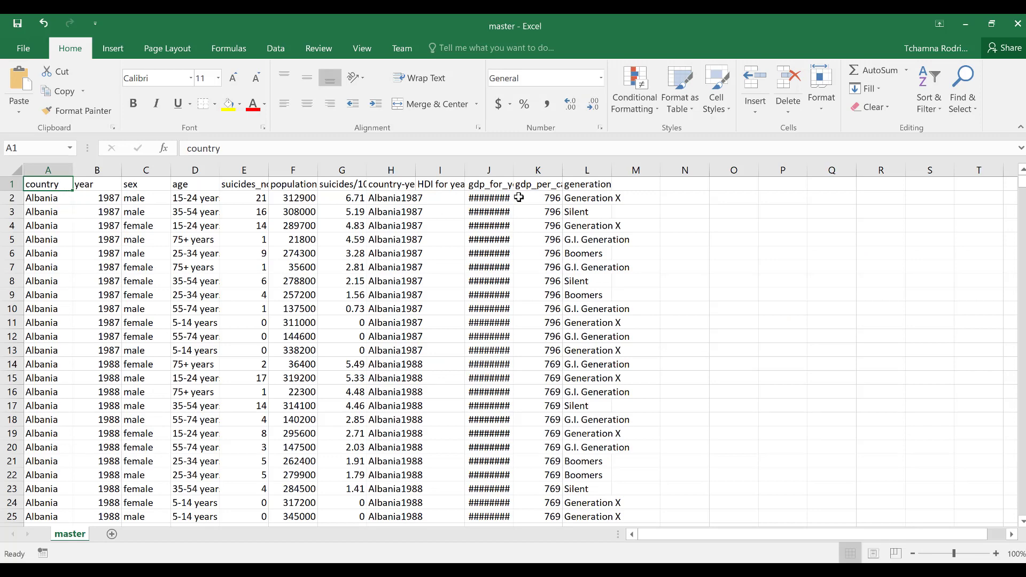
AutoFit columns E through L so headers like suicides/100k pop and gdp_per_capita ($) show fully
double_click(514, 171)
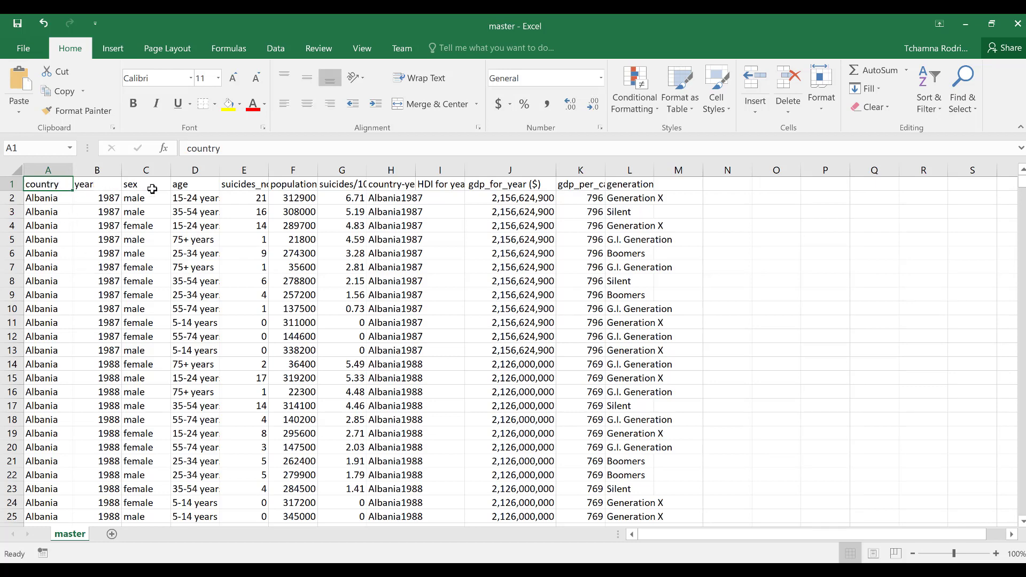
double_click(269, 171)
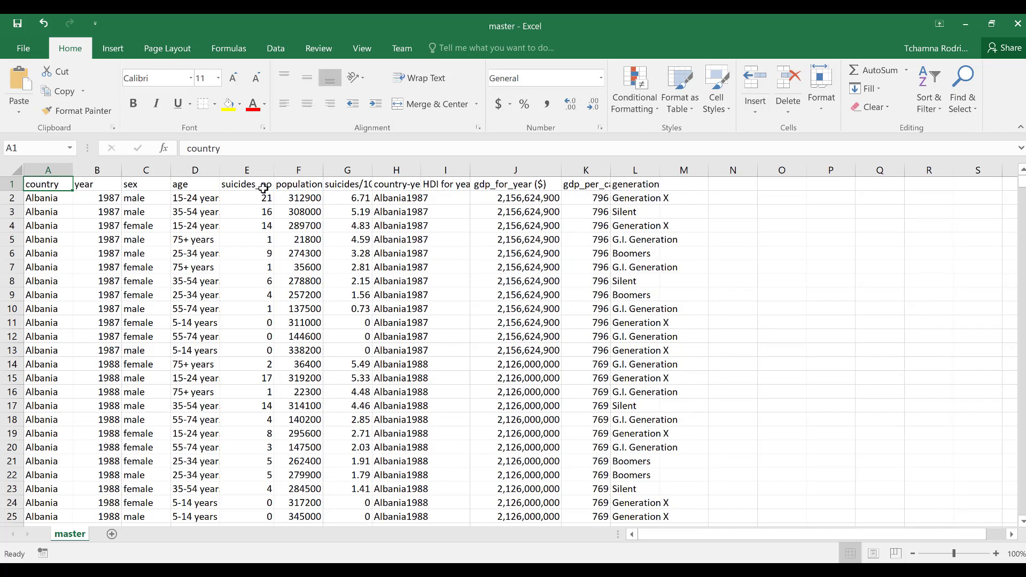
double_click(322, 170)
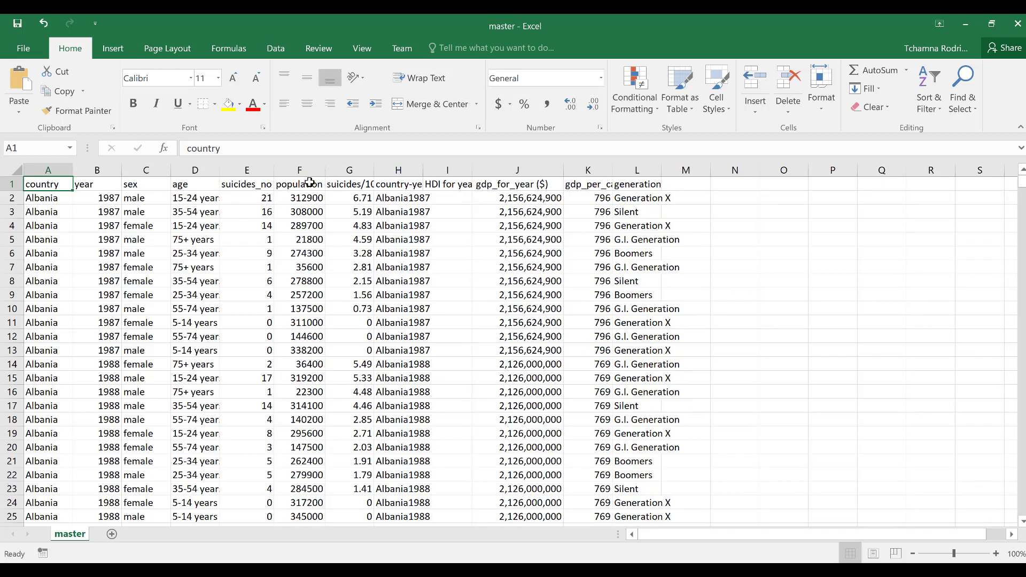
double_click(374, 170)
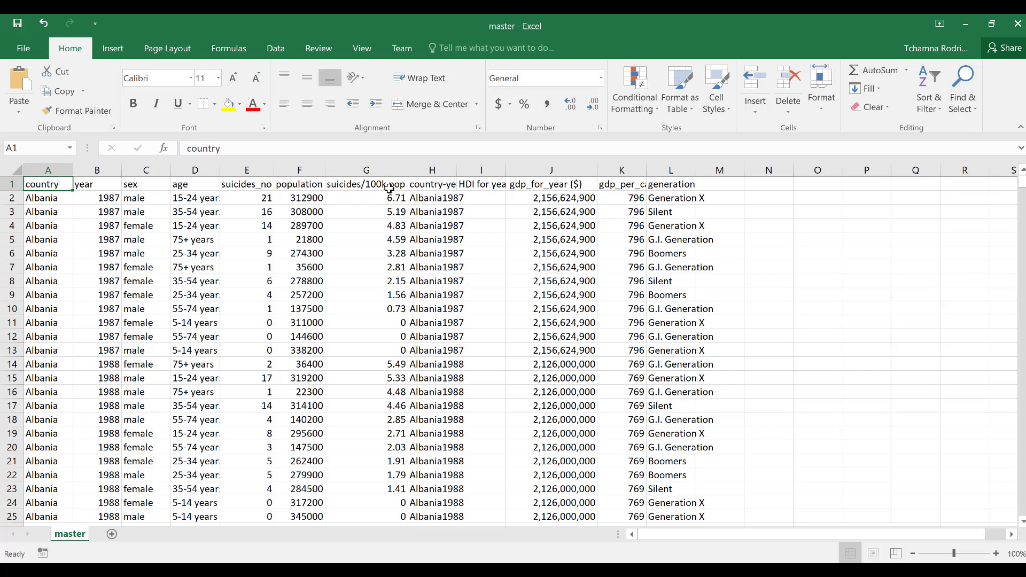
double_click(458, 170)
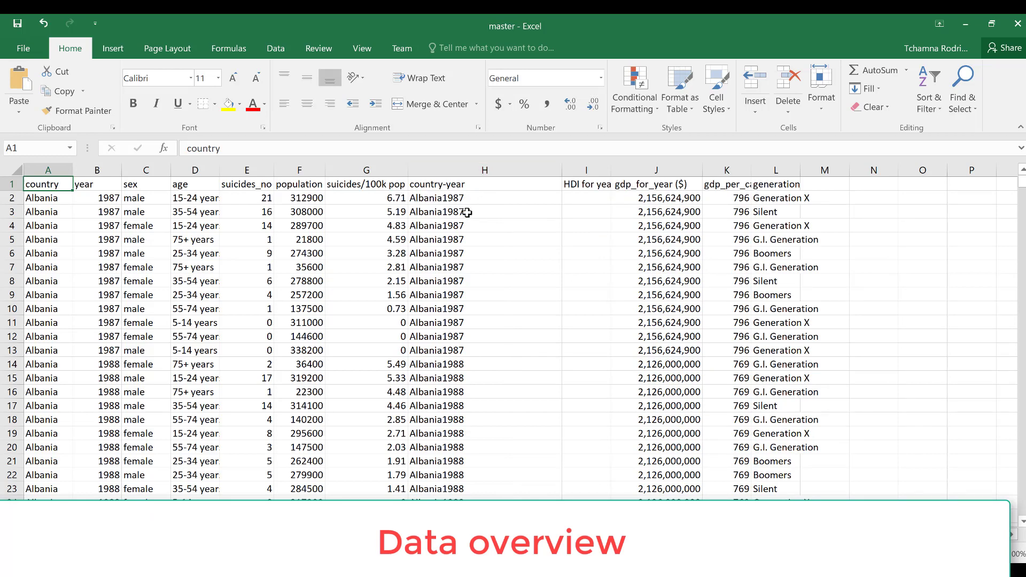
double_click(613, 170)
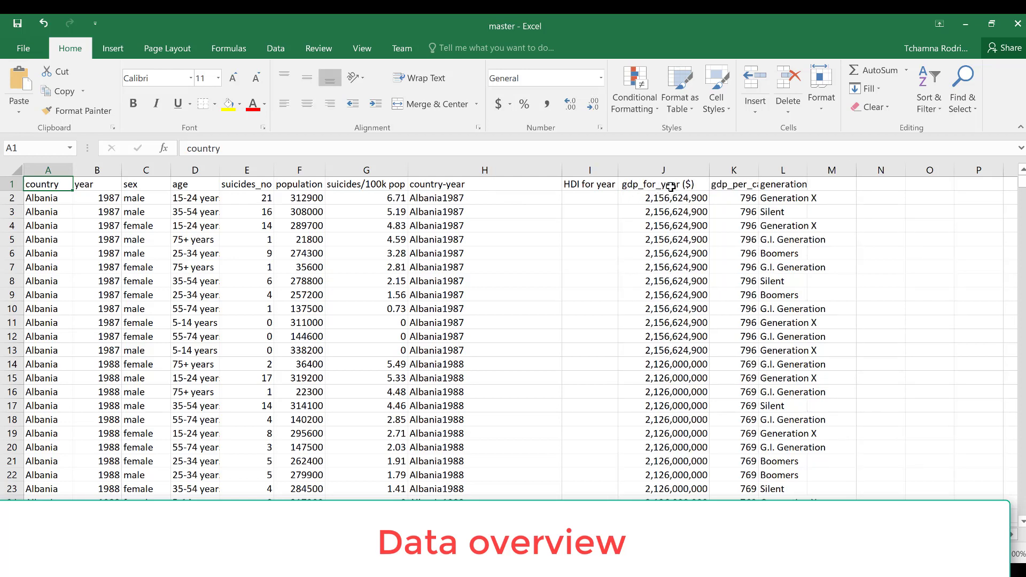
double_click(759, 170)
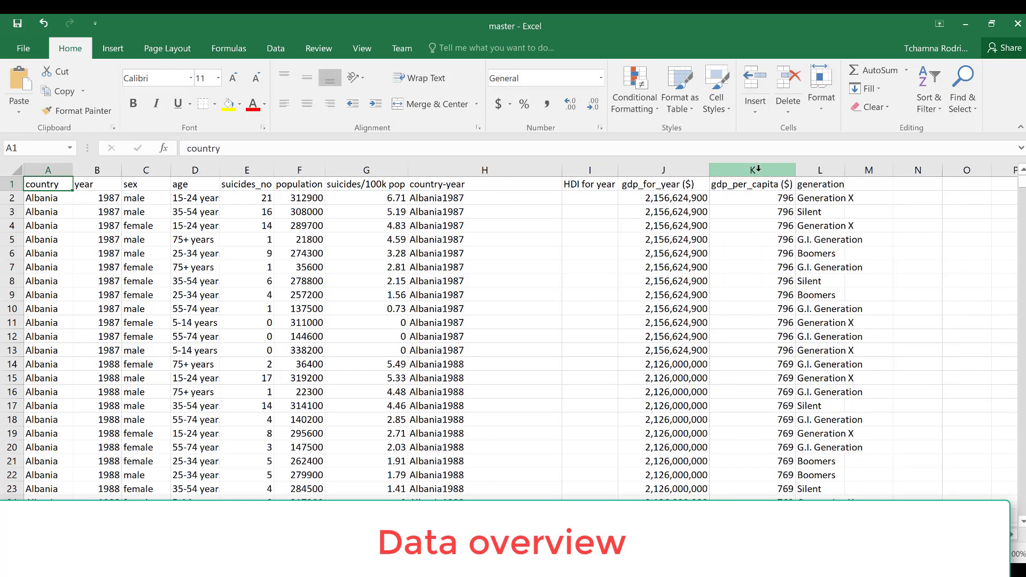
double_click(844, 169)
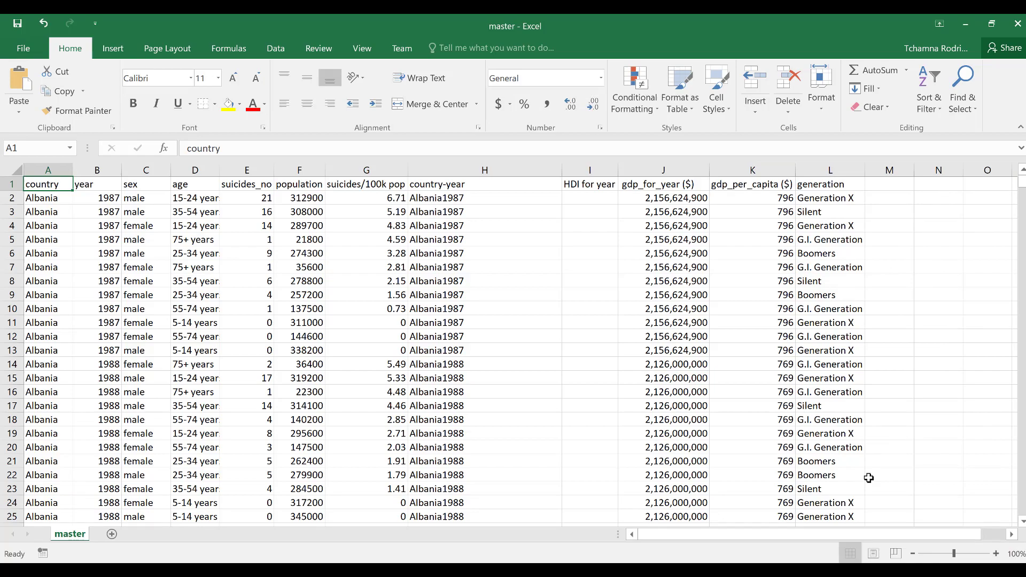
mouse_move(1022, 183)
left_mouse_down()
mouse_move(1022, 385)
mouse_move(1022, 182)
left_mouse_up()
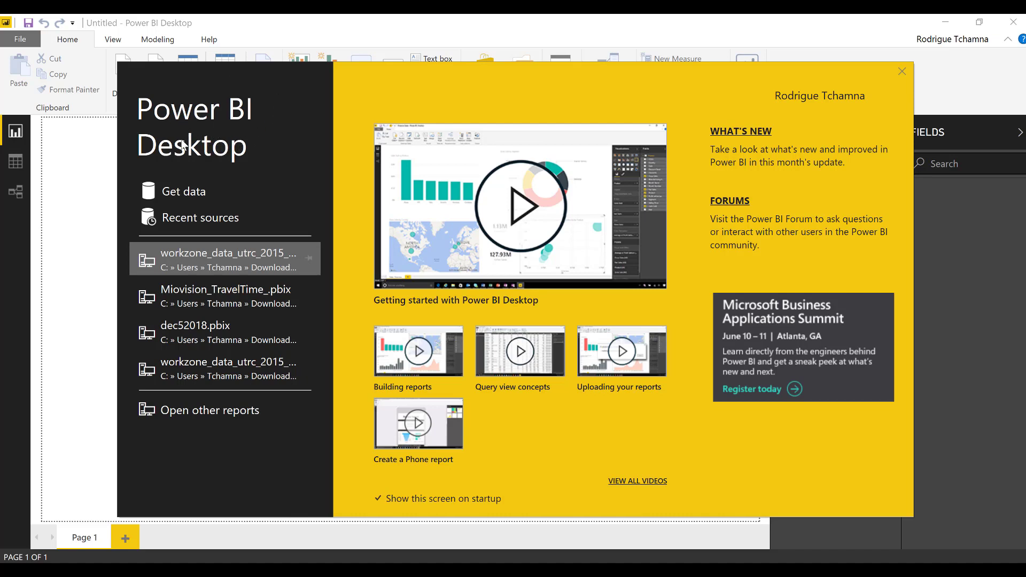
Close the Power BI Desktop start-up screen
left_click(185, 198)
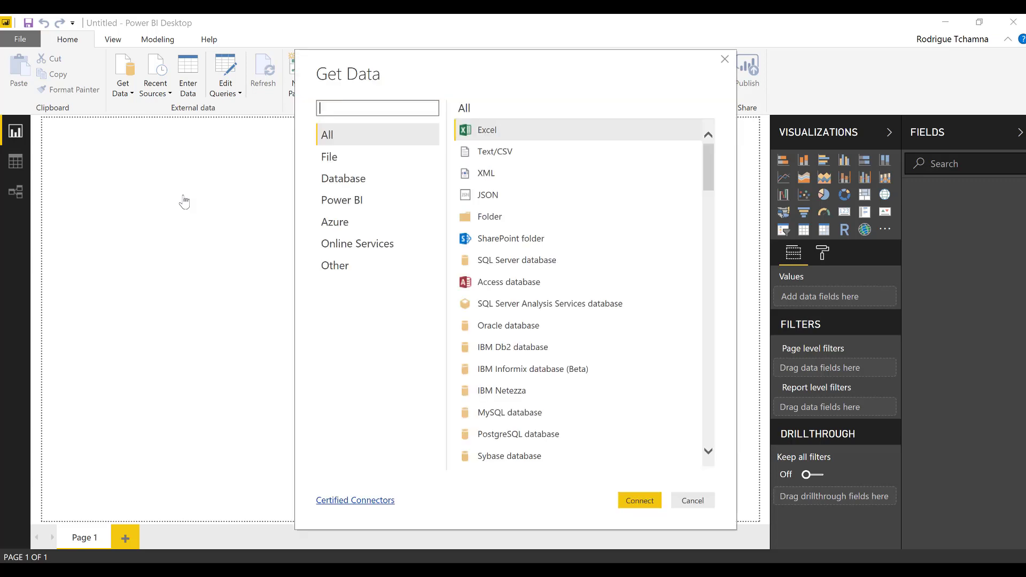
Pick Text/CSV from Get Data and connect, bringing up the file browser
left_click(726, 60)
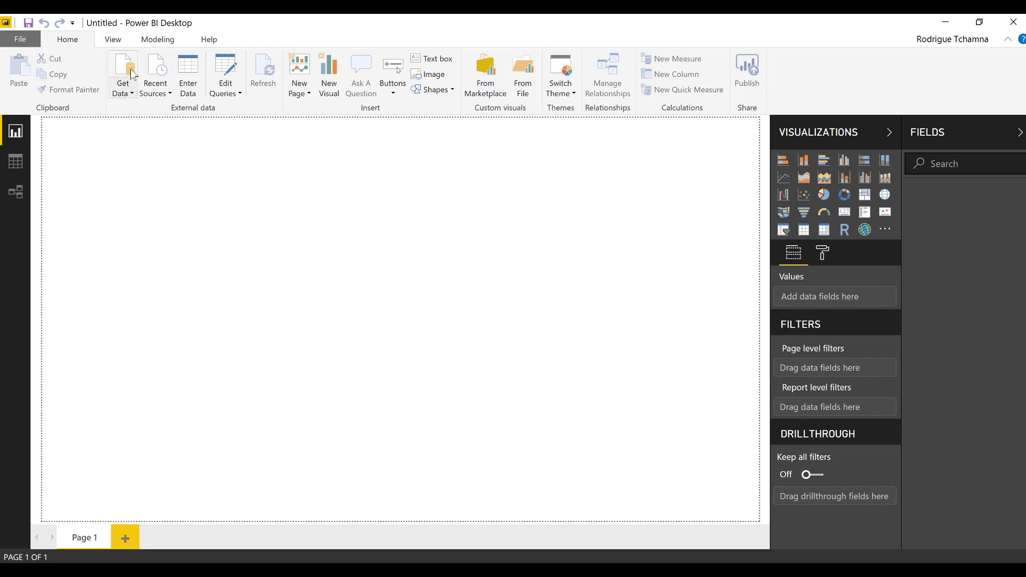
left_click(132, 75)
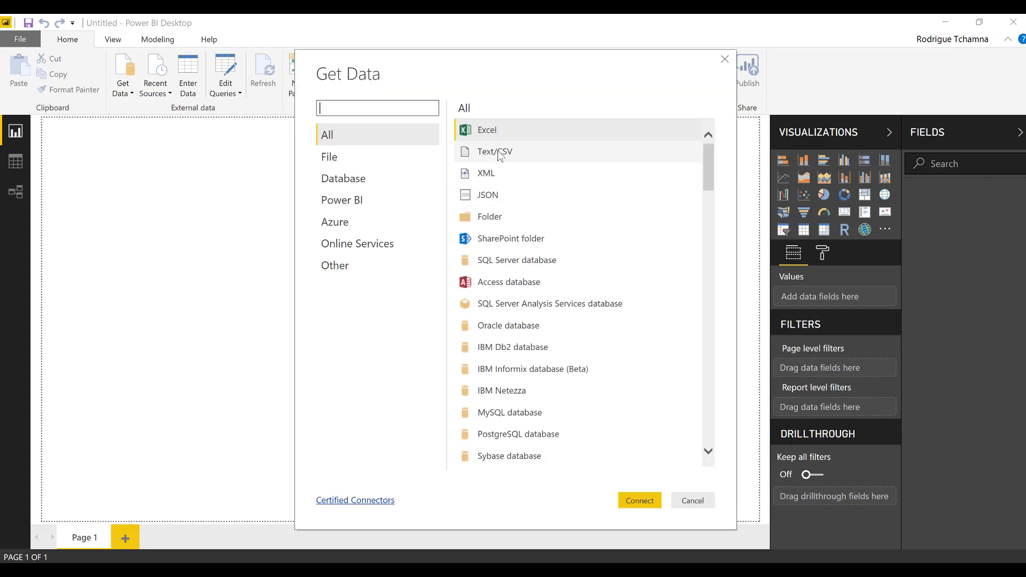
left_click(503, 153)
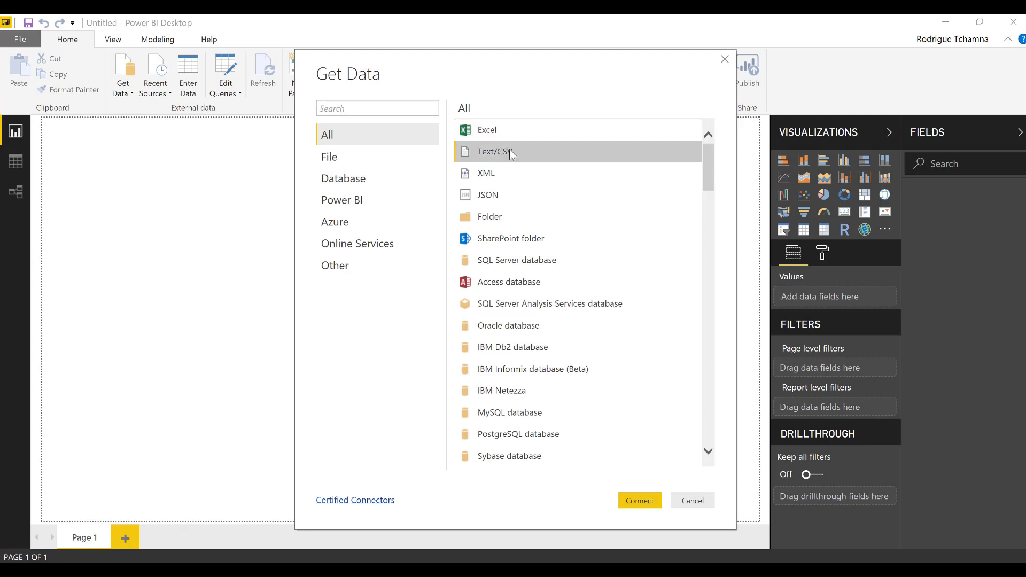
left_click(640, 501)
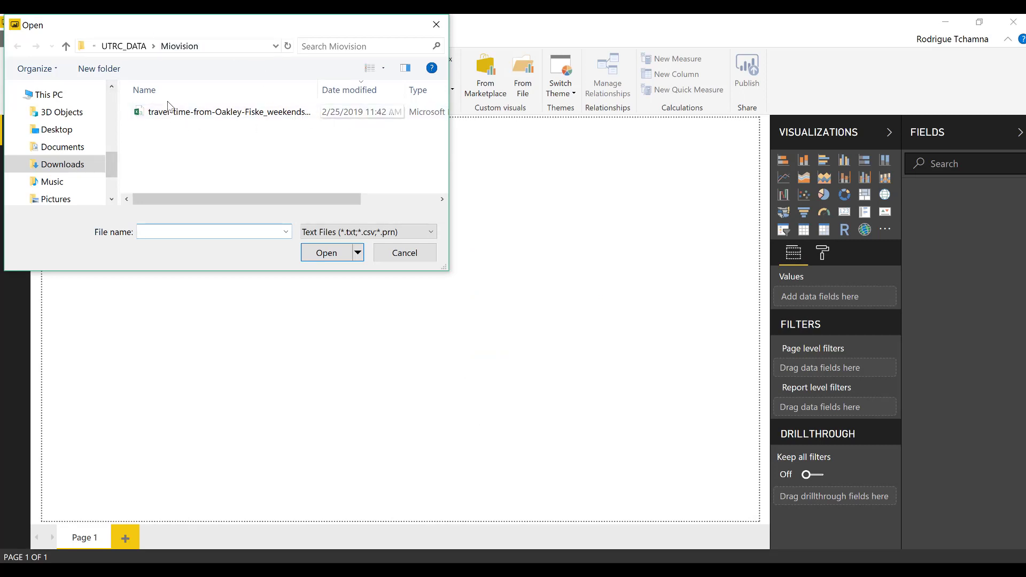
Open master.csv by pasting the extracted suicide-rates folder path into the Open dialog
key("alt+Tab")
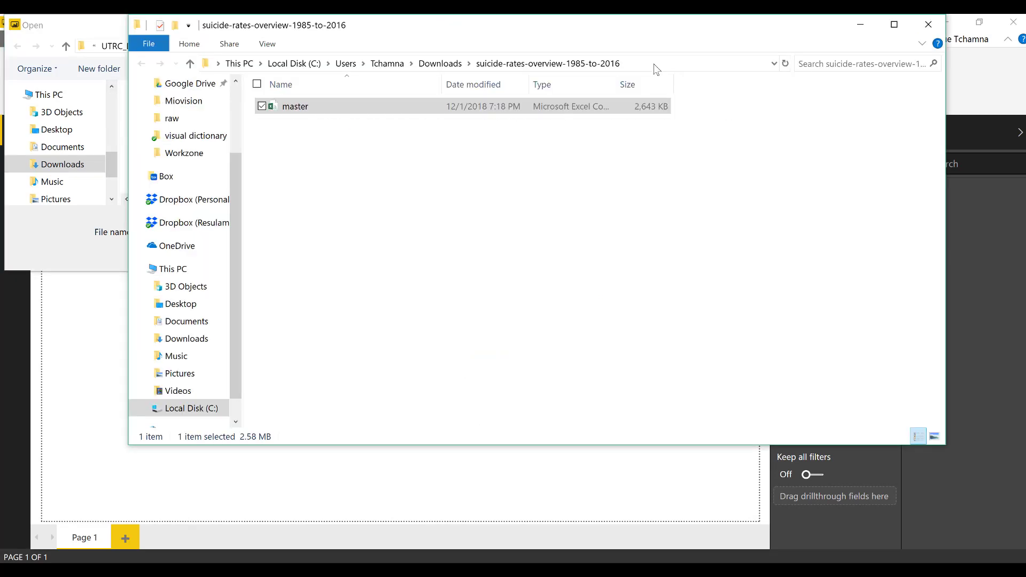
left_click(654, 64)
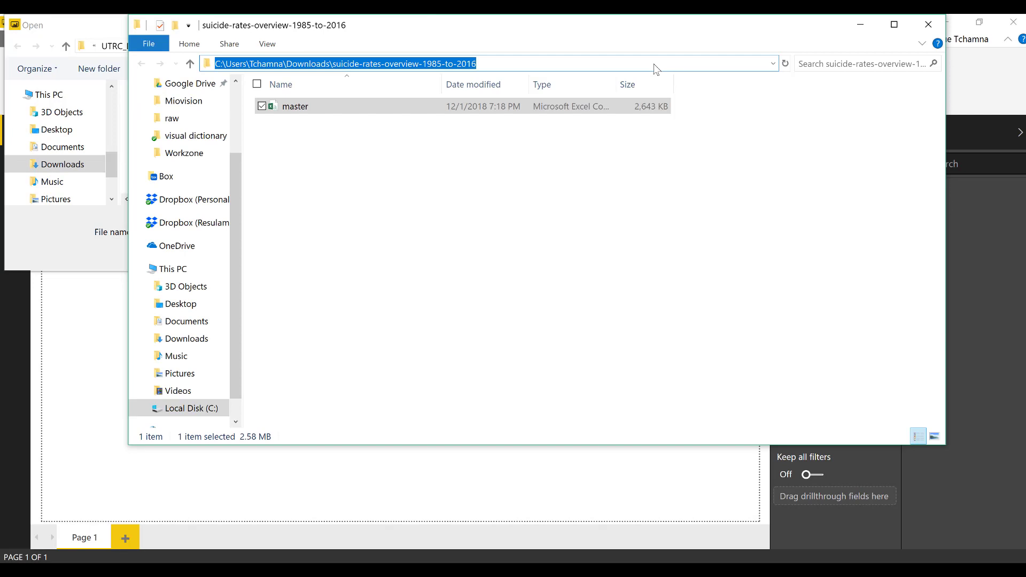
key("ctrl+c")
key("alt+Tab")
left_click(252, 233)
key("ctrl+v")
key("Return")
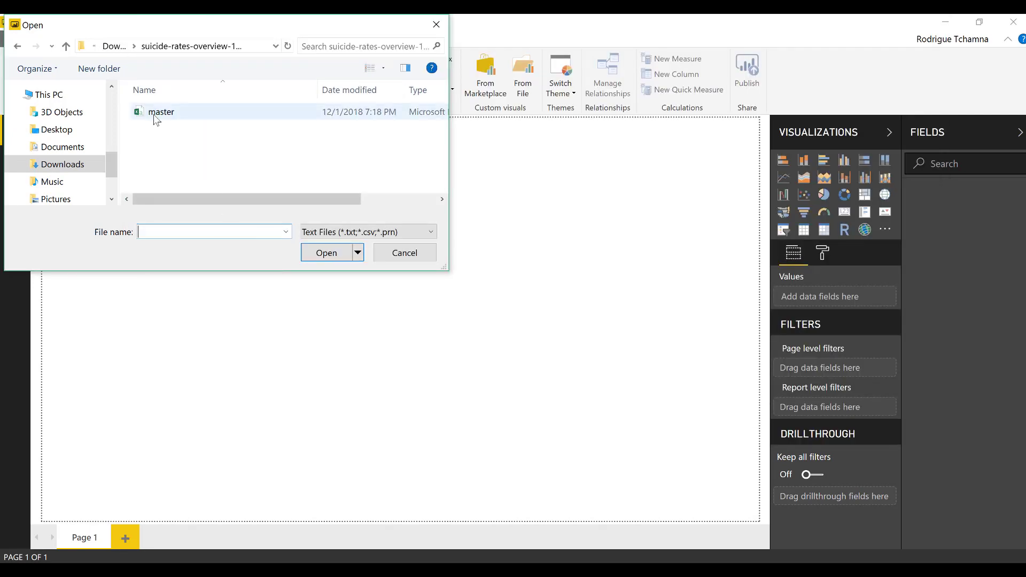
double_click(163, 114)
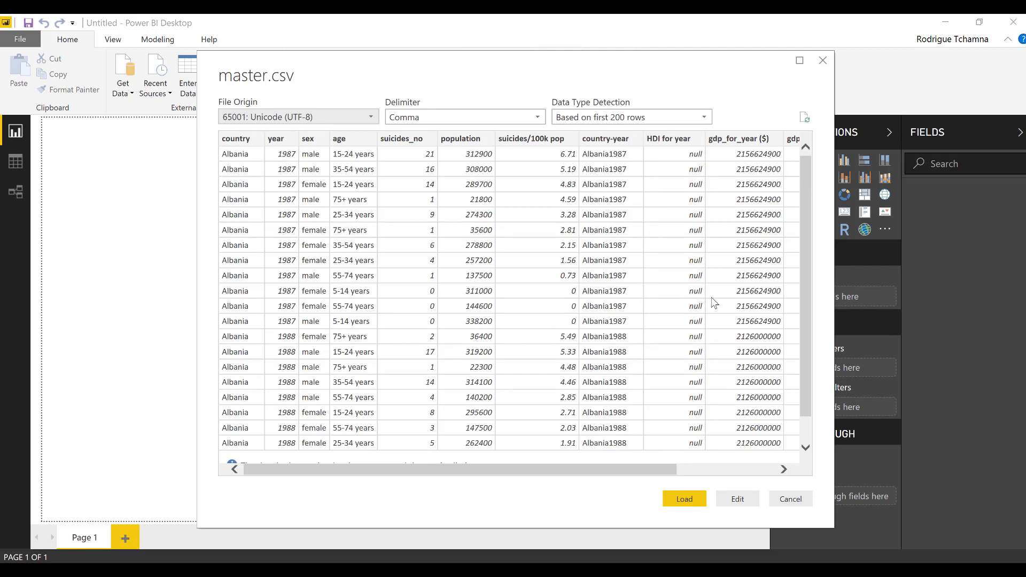
Load master.csv so the master table and its fields appear in the Fields list
left_click(689, 503)
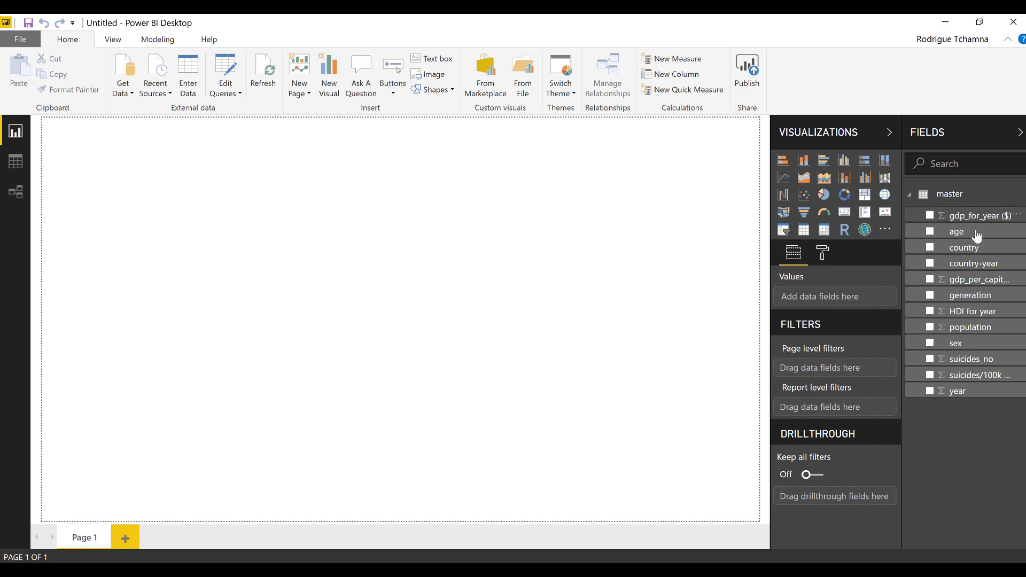
In Data view, check population and suicides_no are whole numbers summed by default, then return to Page 1
left_click(14, 166)
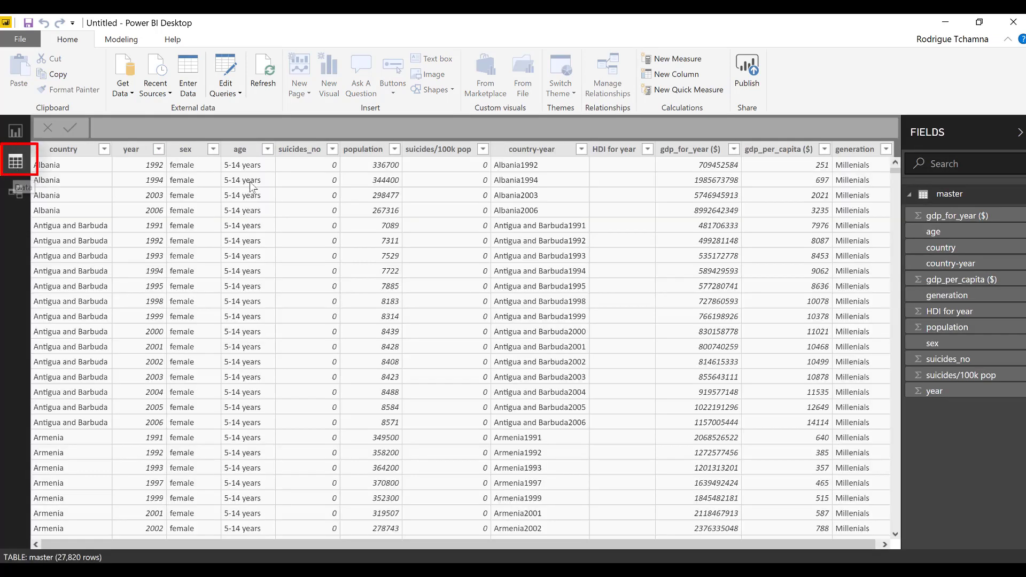
left_click(84, 167)
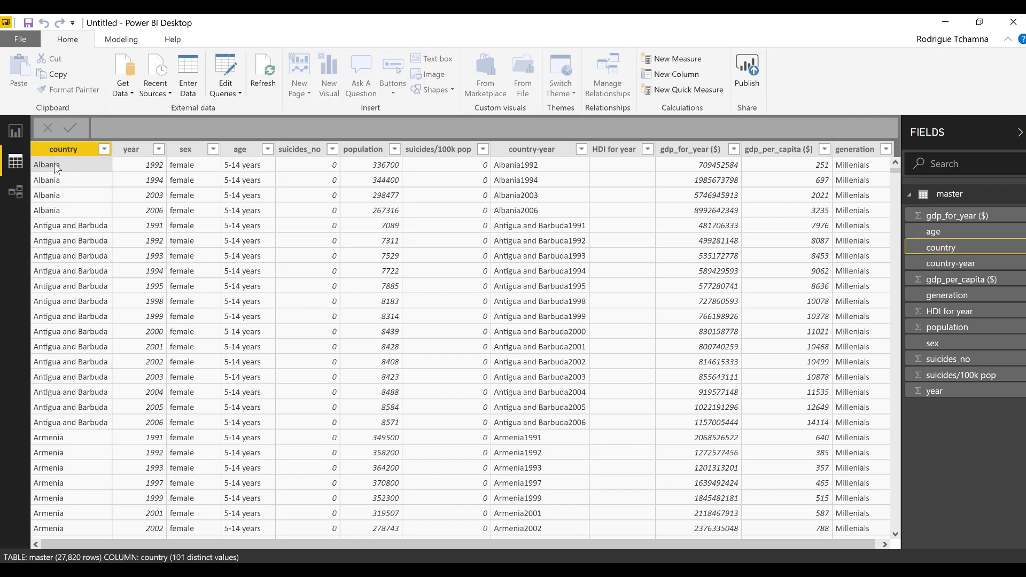
left_click(125, 43)
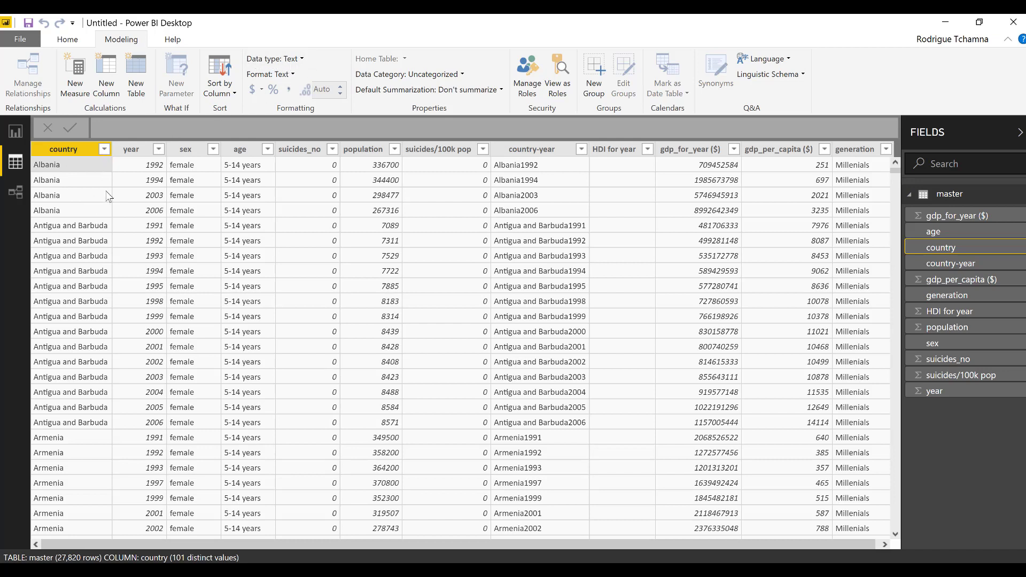
left_click(159, 166)
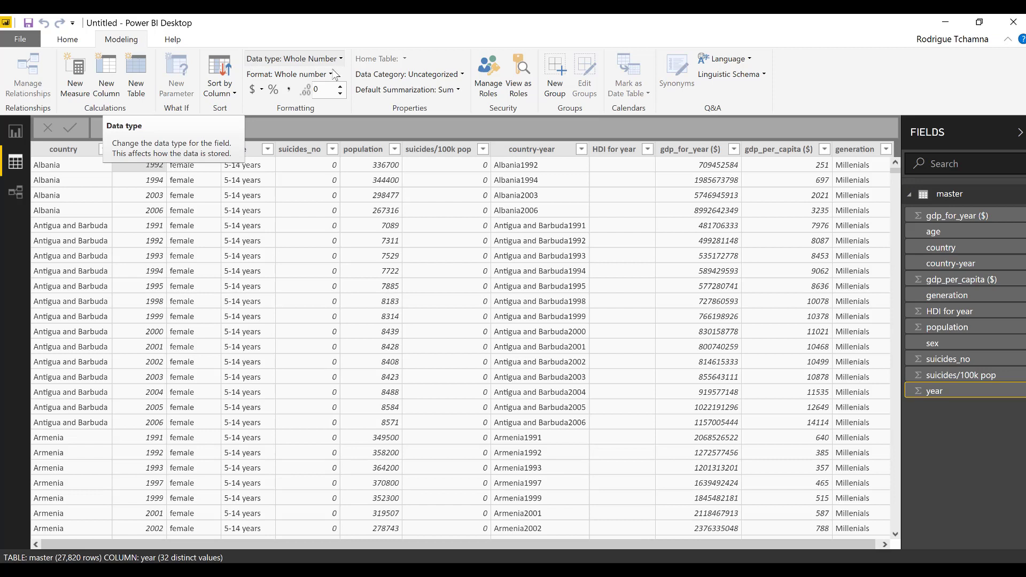
left_click(194, 170)
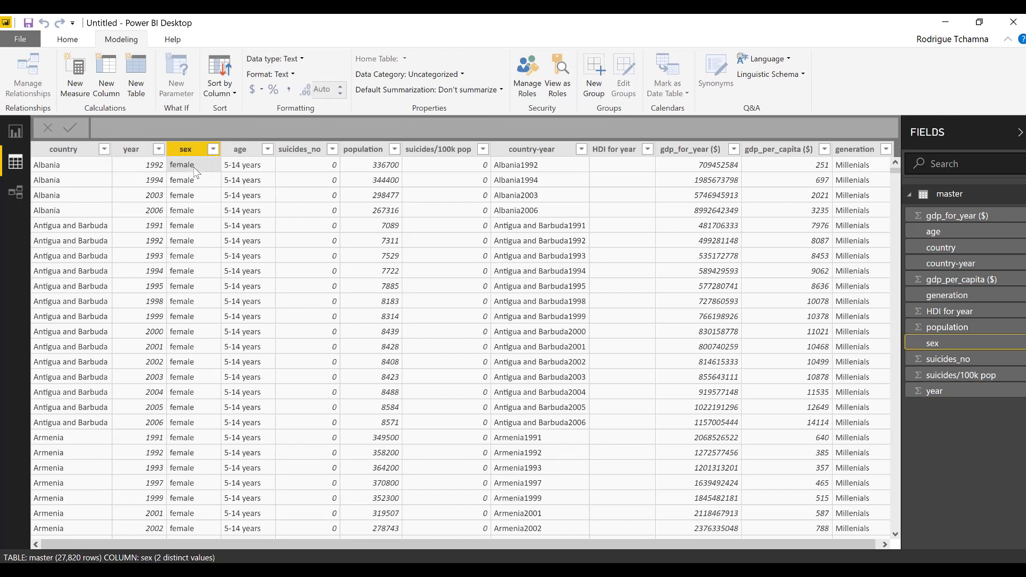
left_click(257, 181)
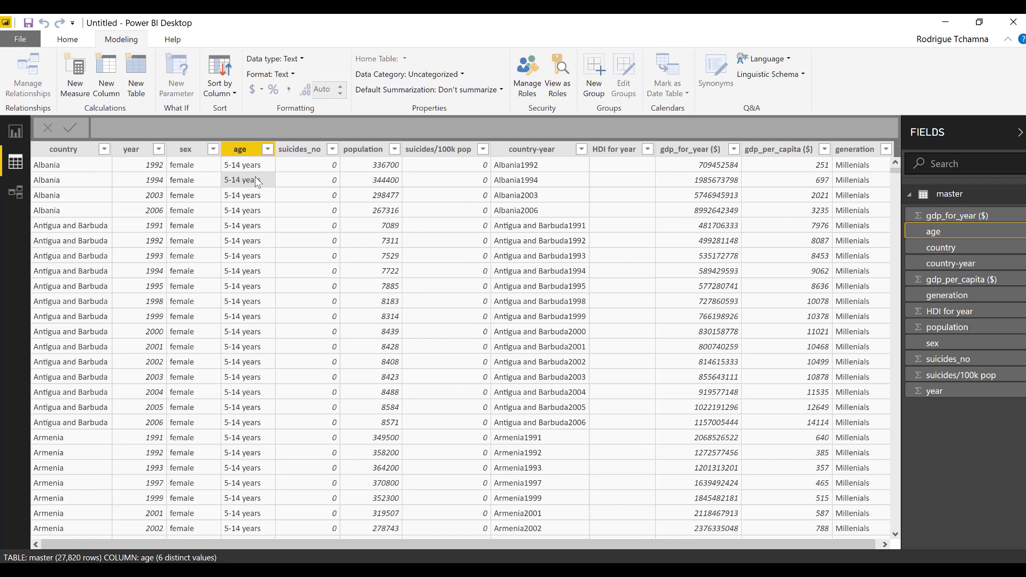
left_click(343, 181)
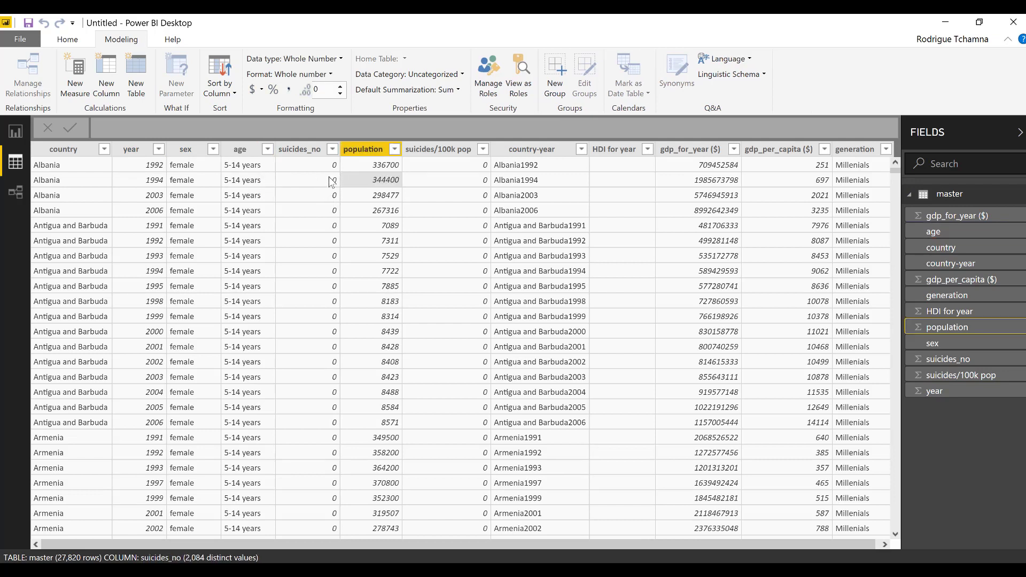
left_click(320, 180)
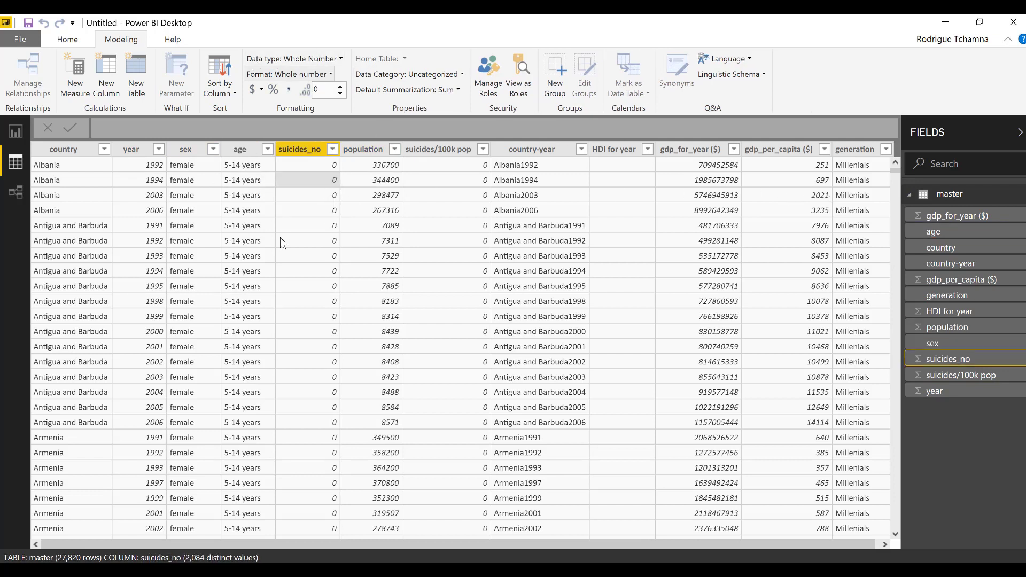
left_click(16, 134)
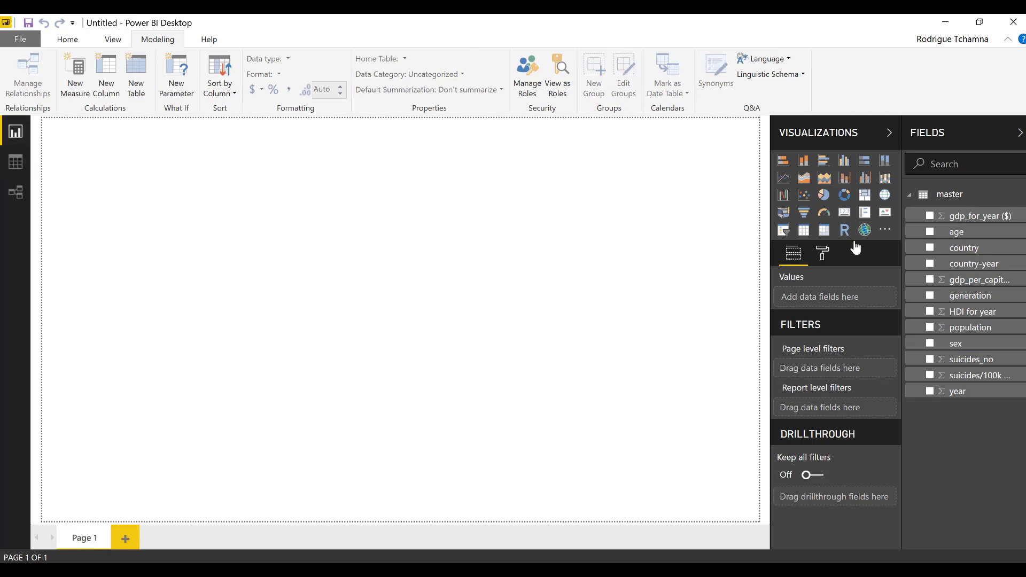
Add a stacked bar chart plotting suicides_no by sex on Page 1
left_click_drag(771, 155, 665, 155)
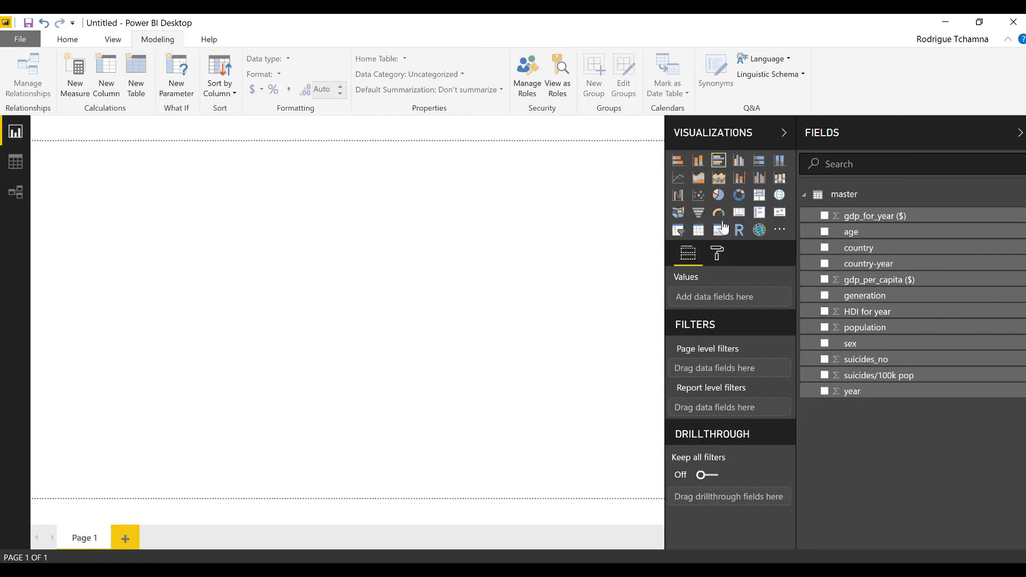
left_click(682, 168)
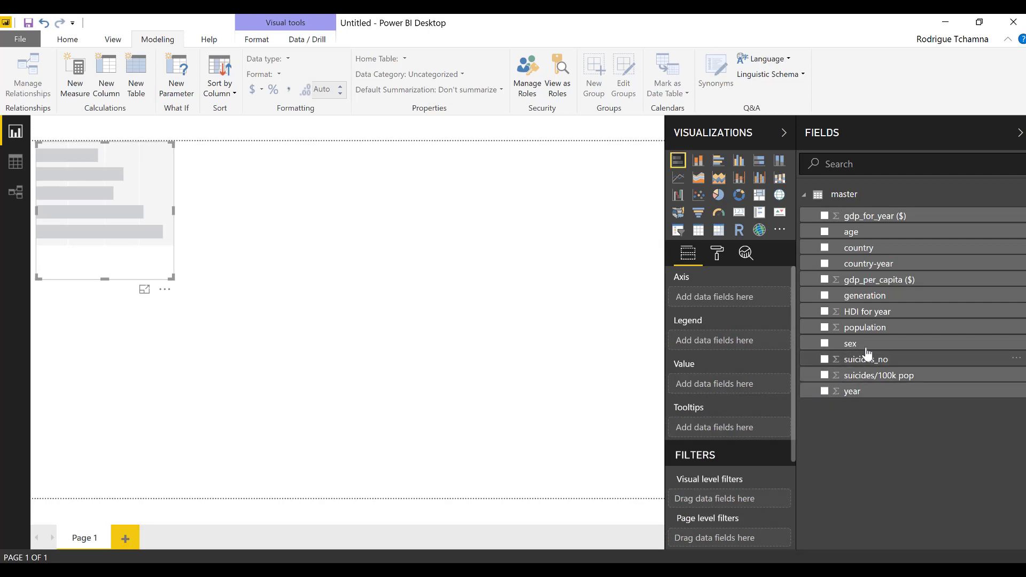
left_click(825, 361)
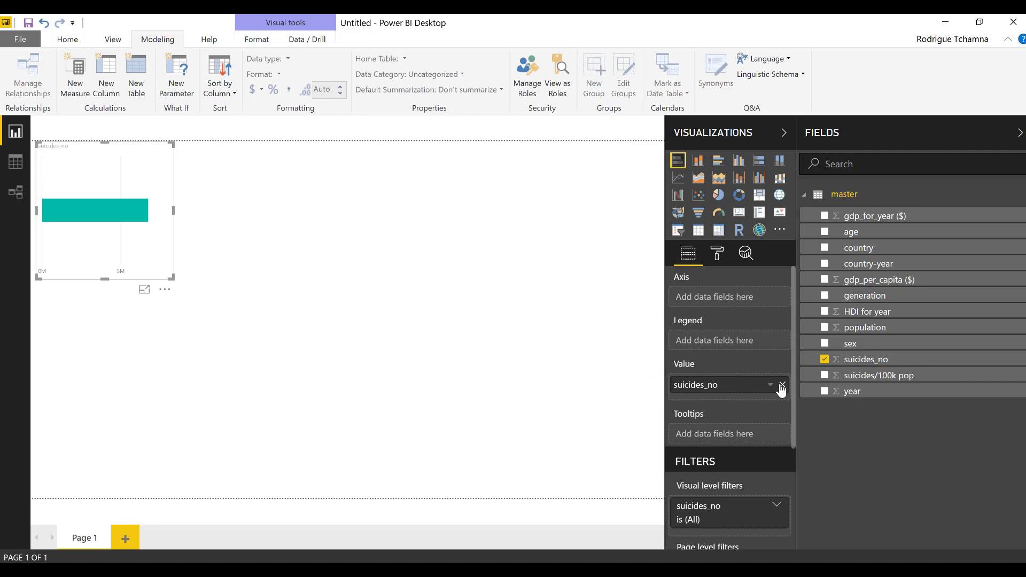
left_click(826, 346)
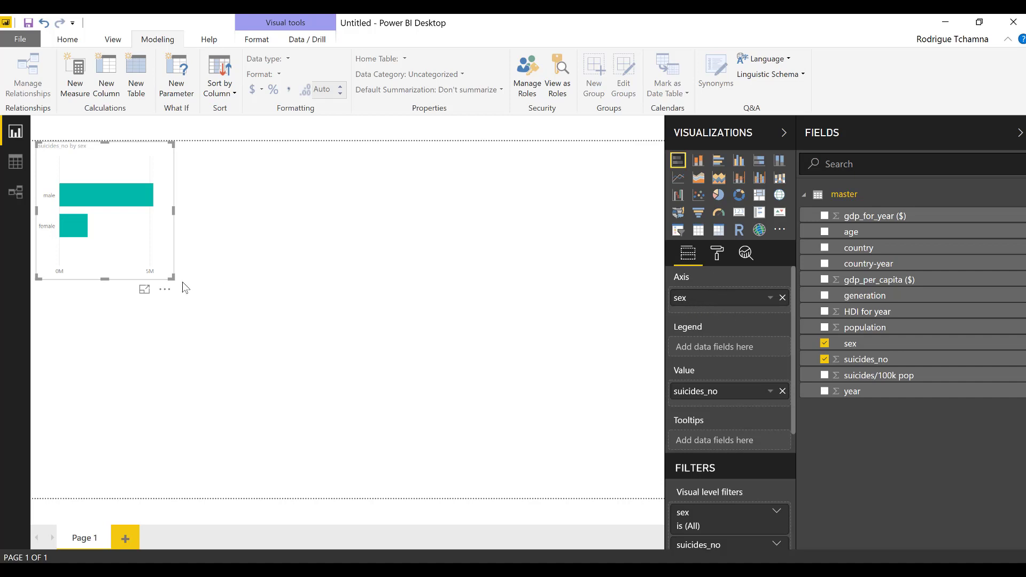
Enlarge the sex bar chart and bring up the aggregation options for suicides_no
left_click_drag(323, 360, 433, 419)
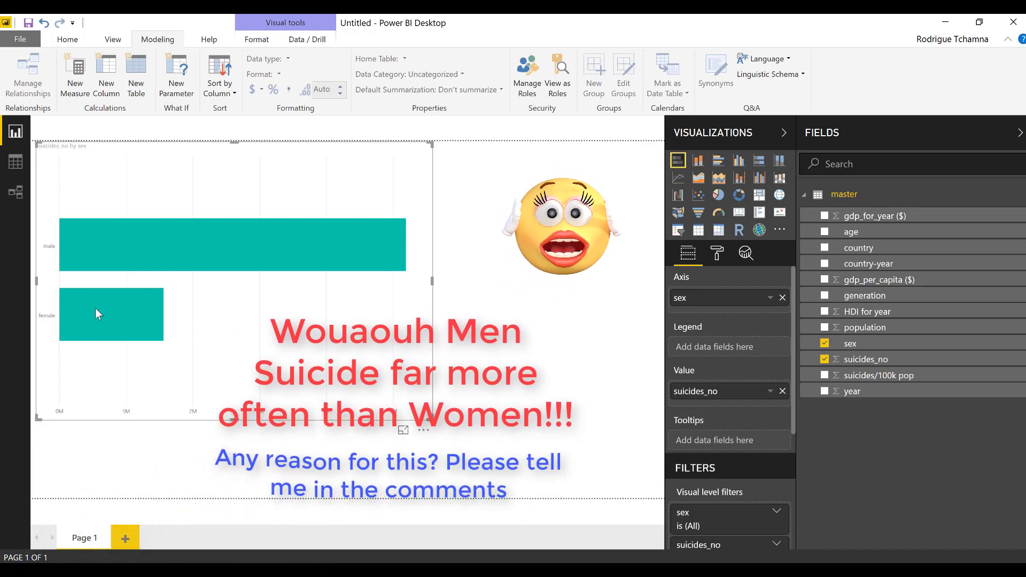
mouse_move(96, 310)
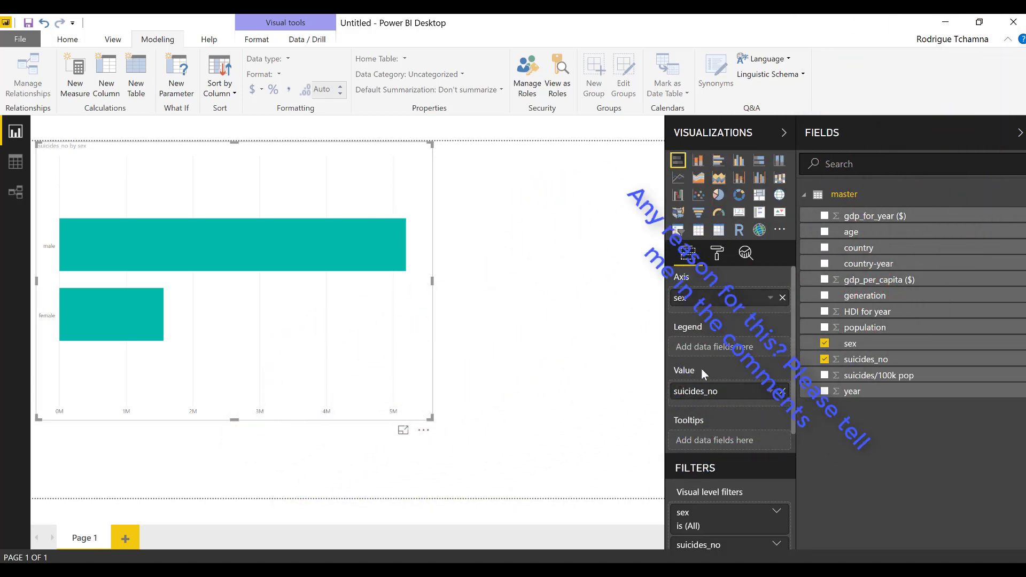
left_click(773, 396)
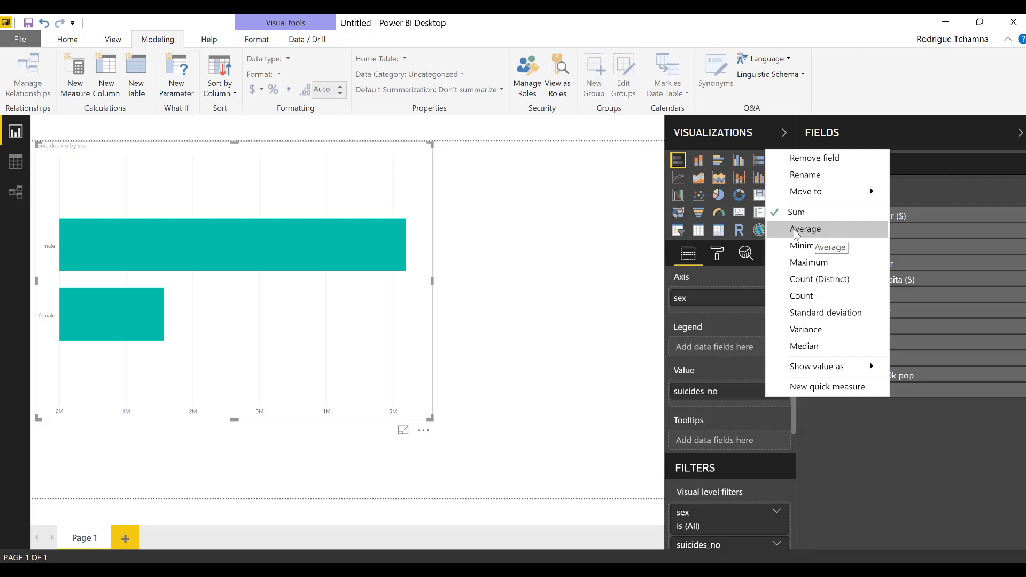
Show average suicides_no by sex and turn Data labels on (male 373.03, female 112.11)
left_click(822, 228)
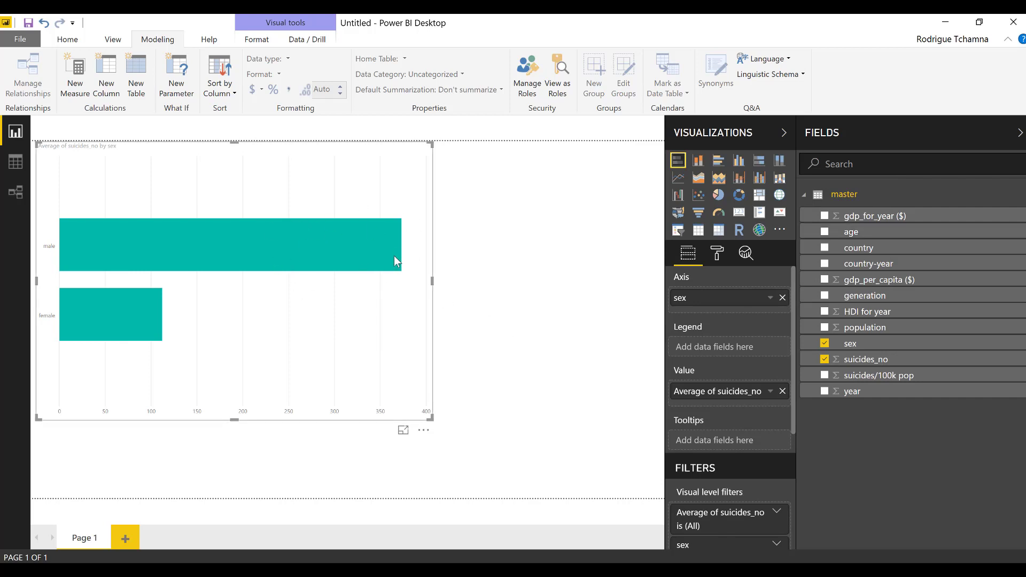
mouse_move(394, 257)
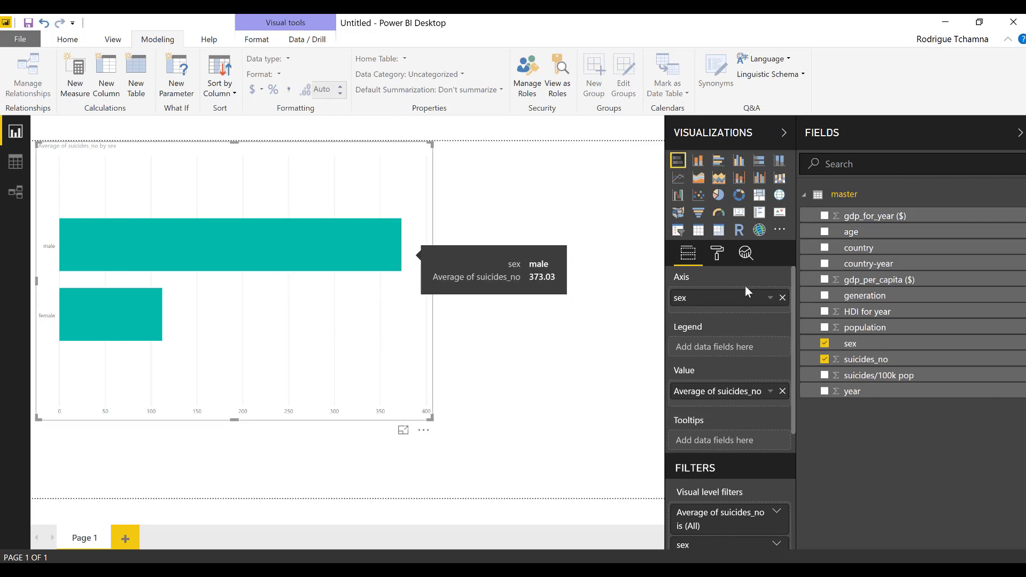
left_click(717, 252)
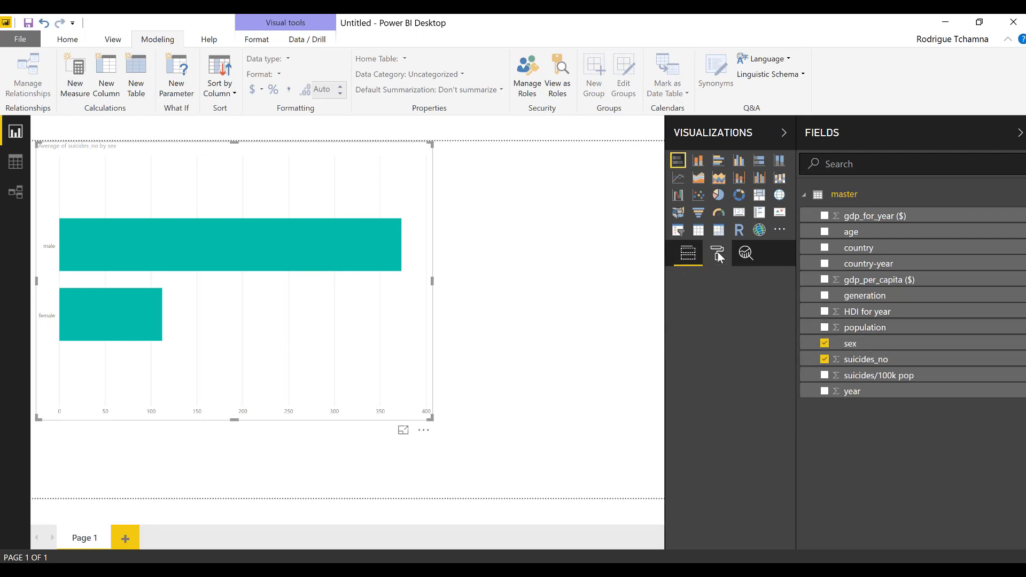
left_click(737, 282)
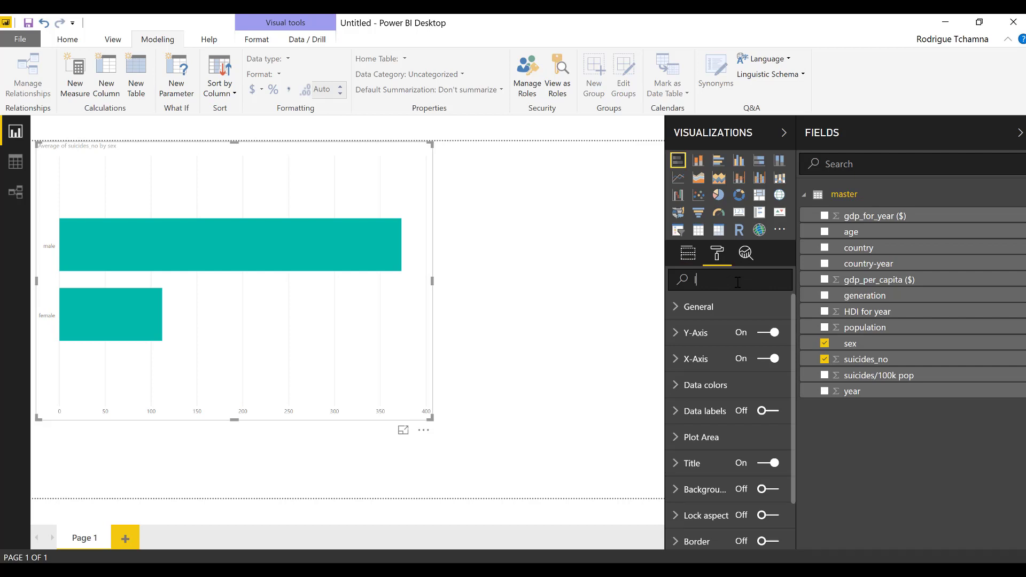
type("label")
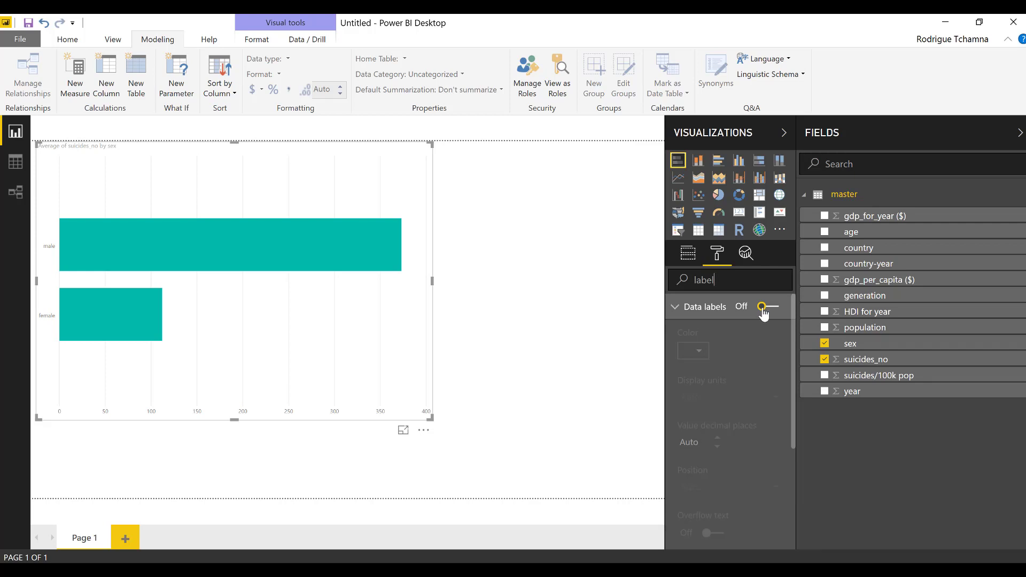
left_click(763, 308)
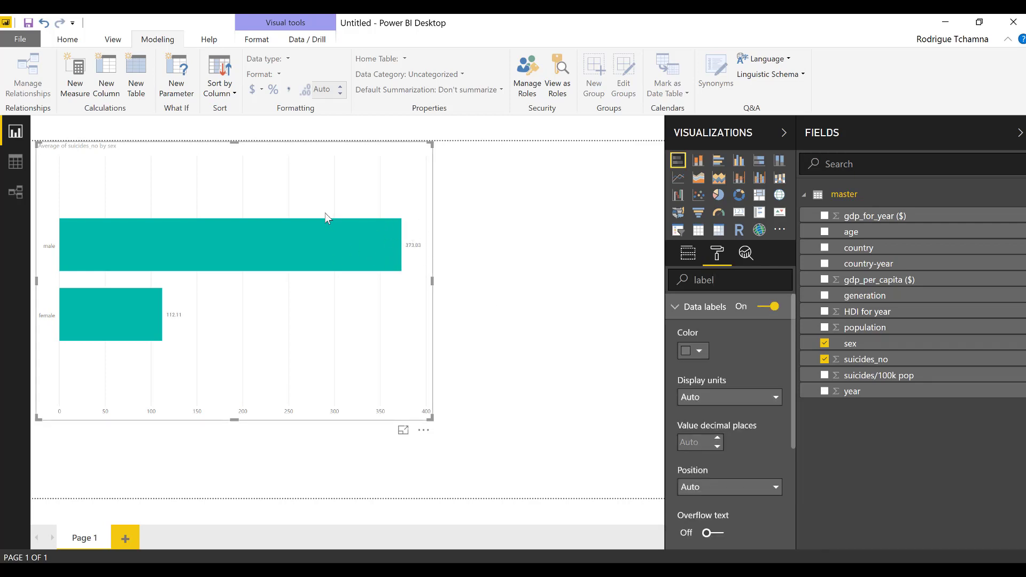
left_click(688, 253)
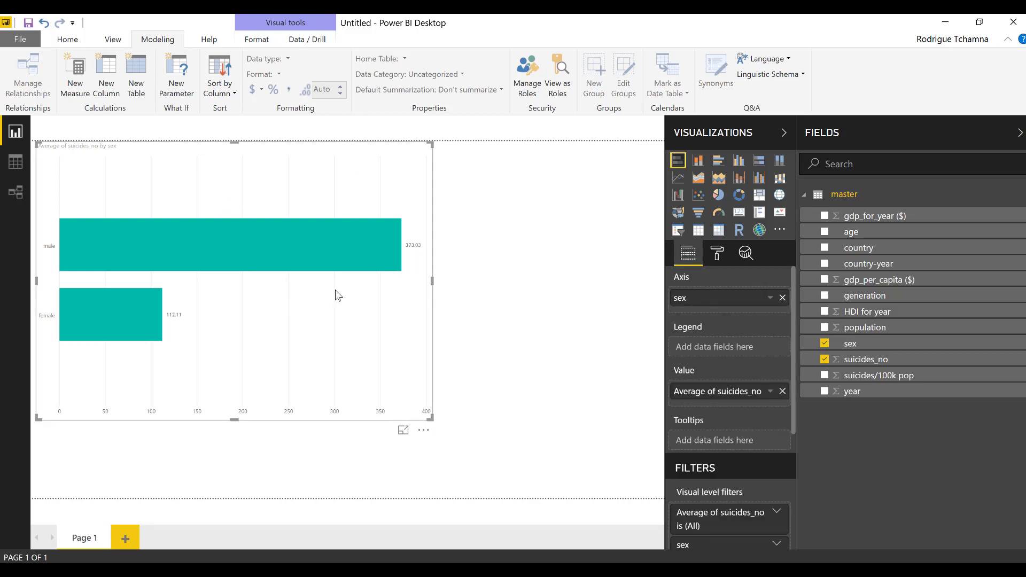
left_click(721, 196)
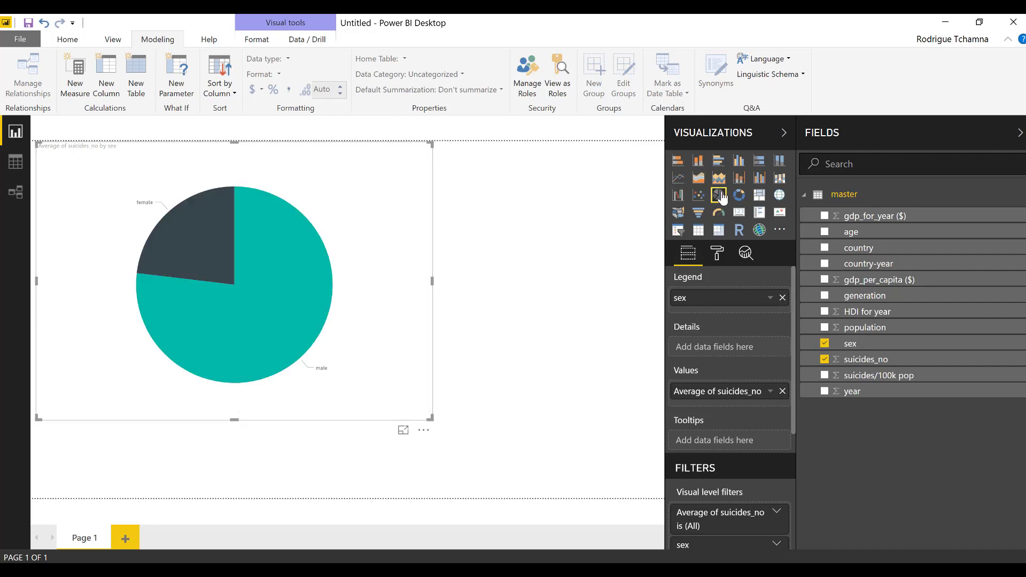
left_click(741, 197)
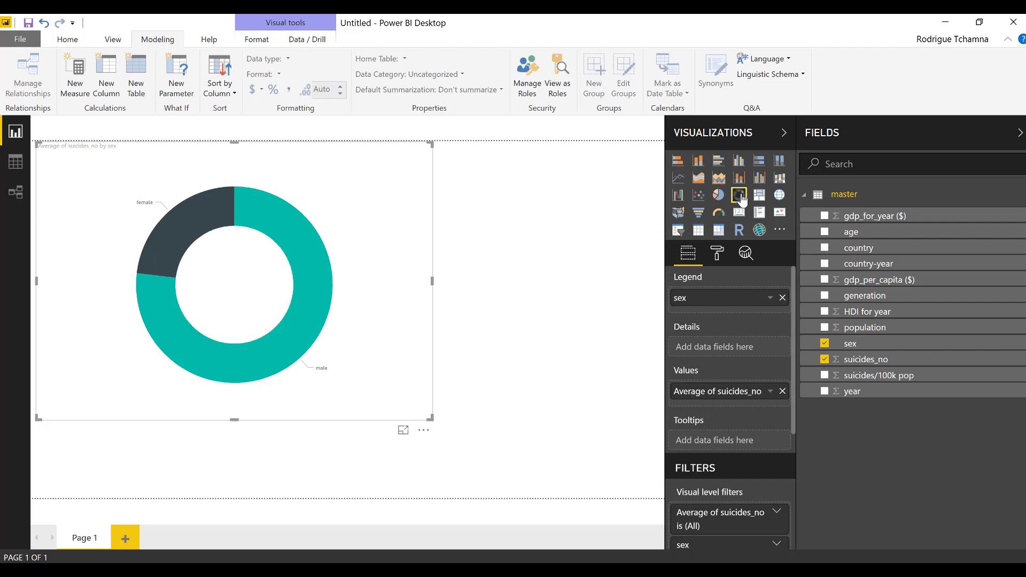
left_click(699, 198)
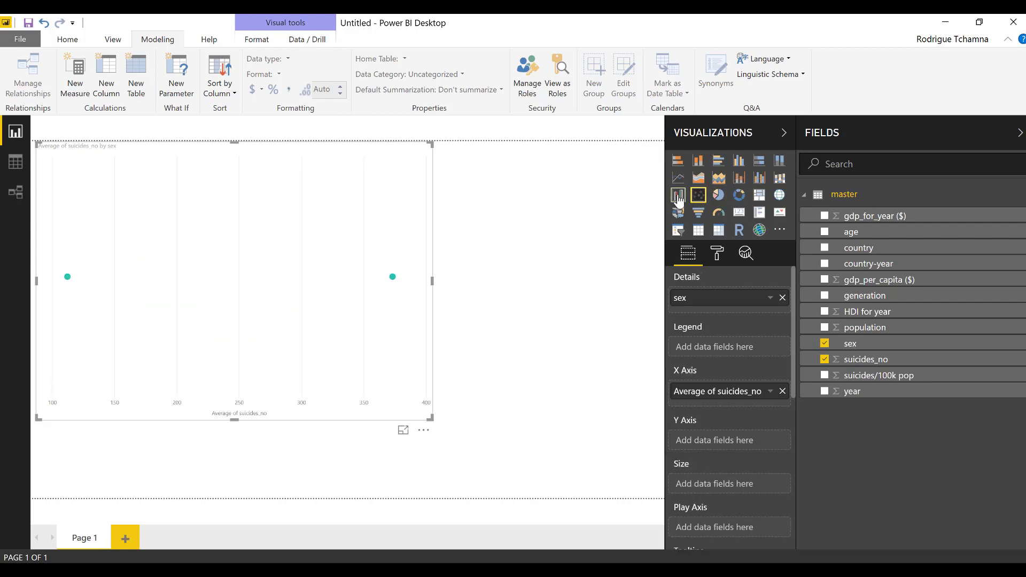
left_click(678, 195)
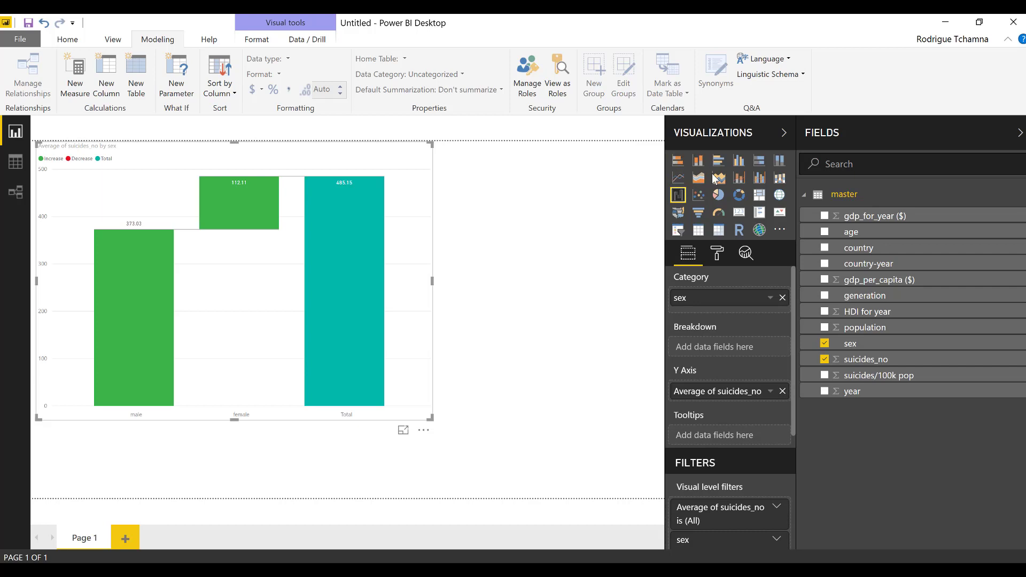
left_click(761, 163)
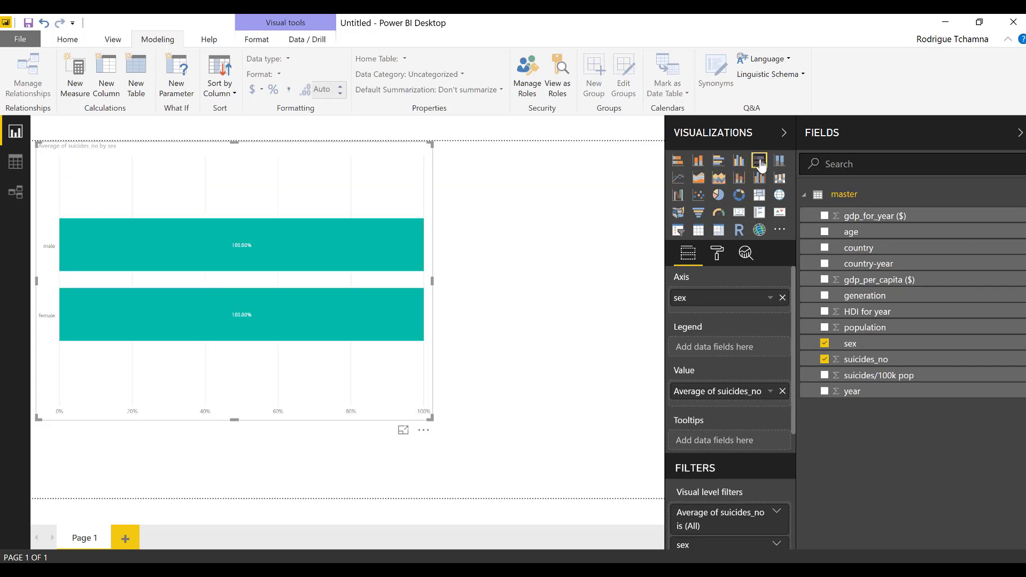
left_click(717, 164)
left_click(679, 161)
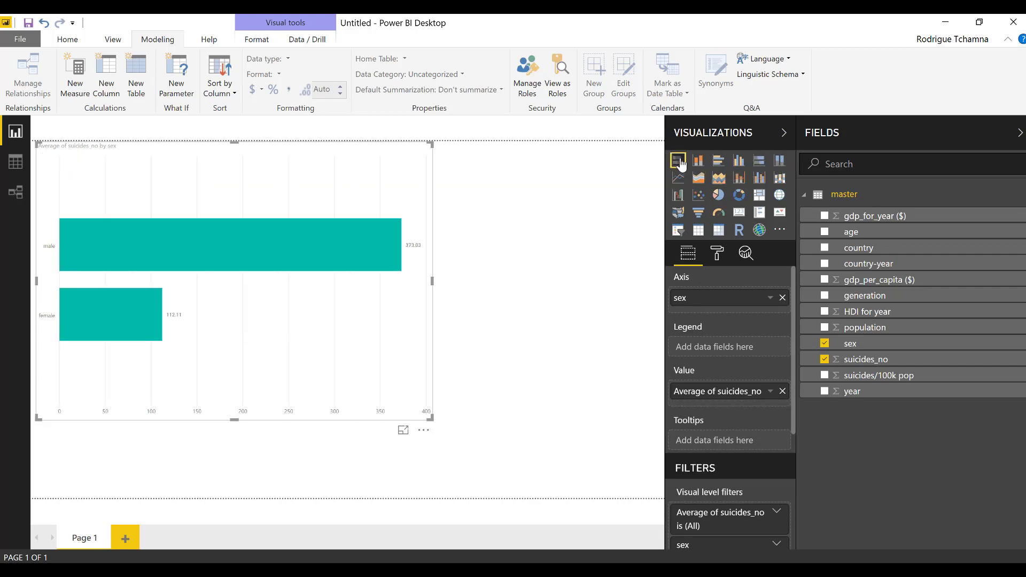
left_click(704, 214)
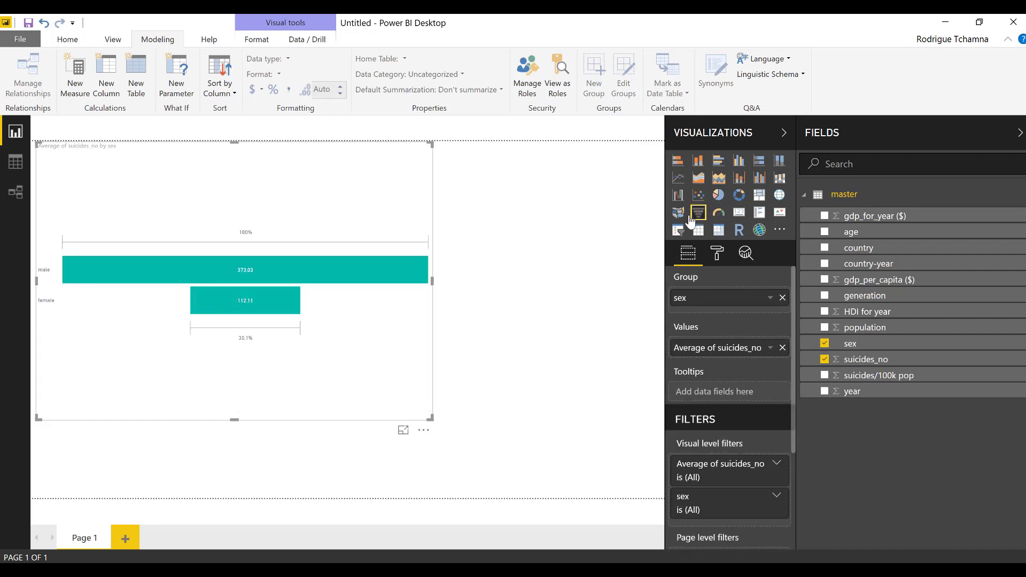
left_click(678, 160)
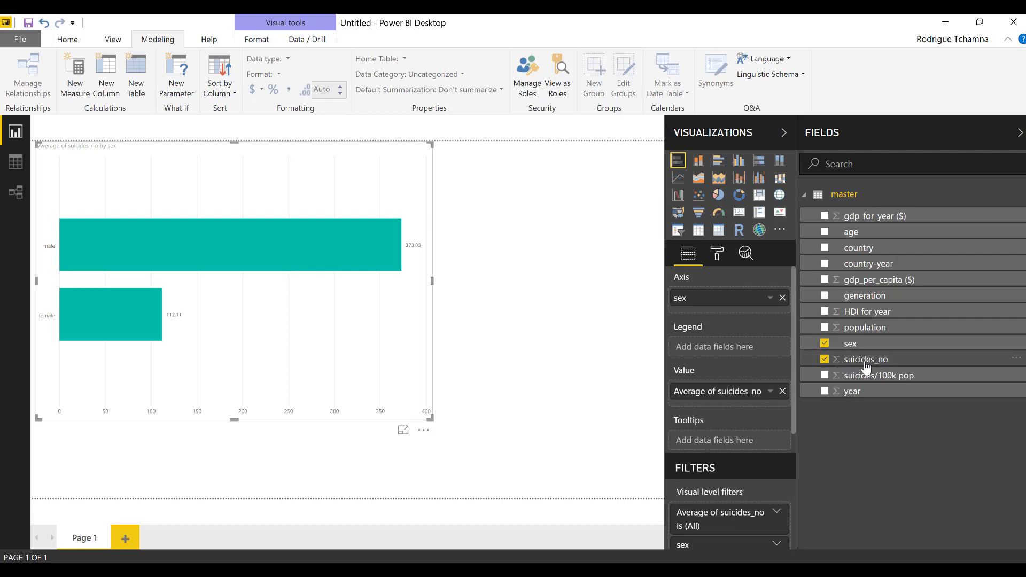
Replace sex with country on the bar chart's category axis
left_click(826, 344)
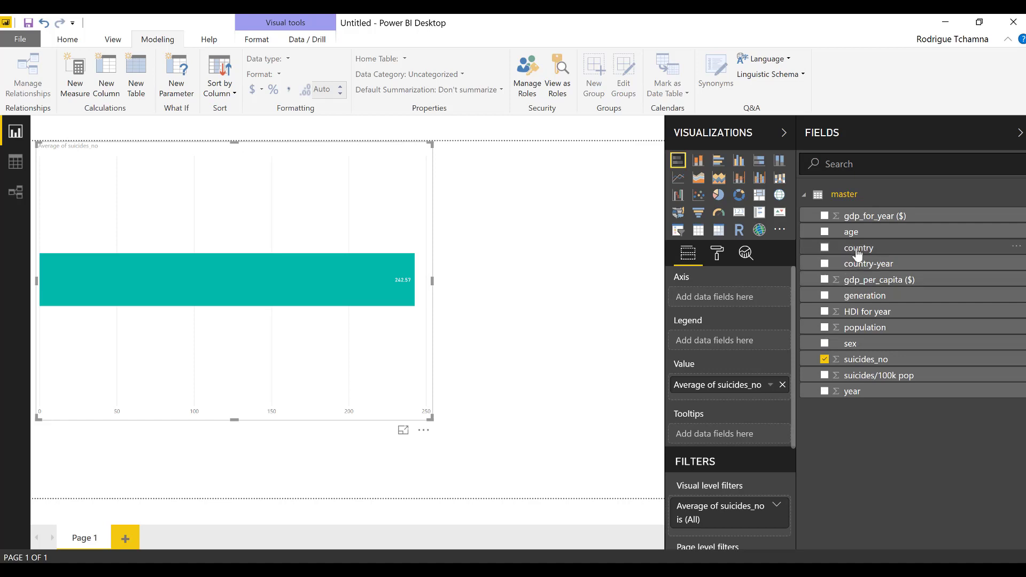
left_click(825, 249)
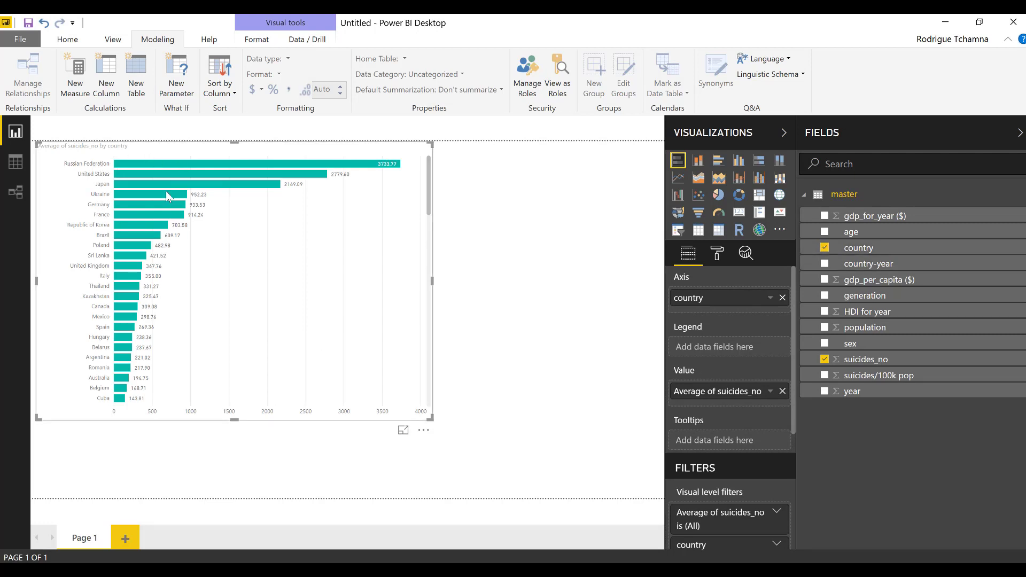
left_click(825, 248)
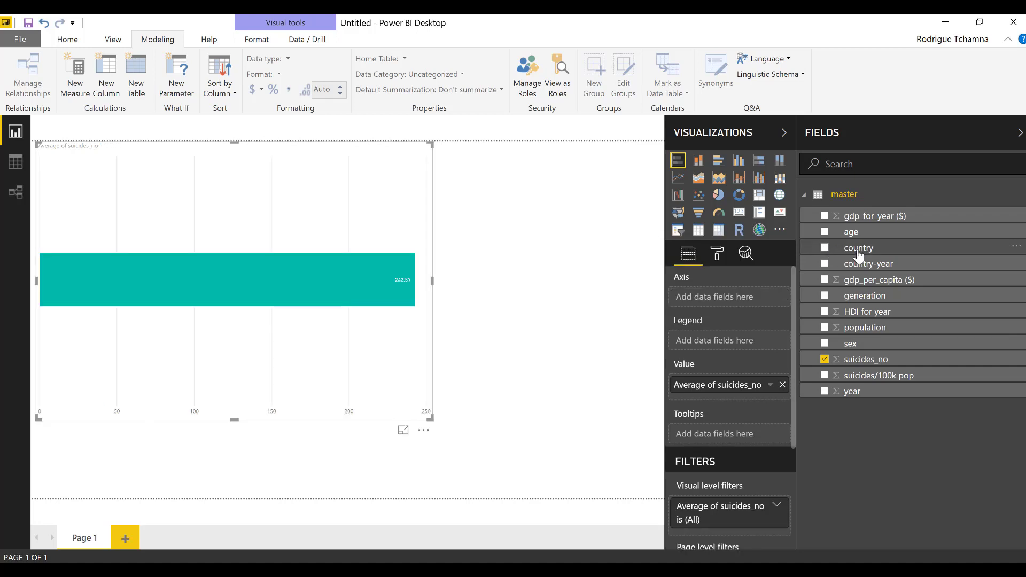
left_click_drag(864, 254, 711, 299)
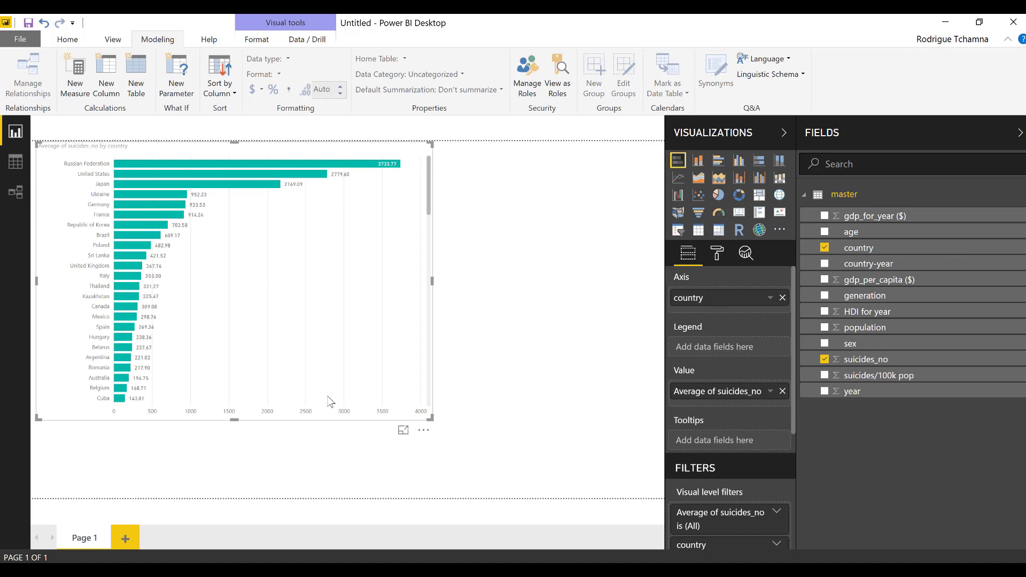
Enlarge the chart and switch suicides_no from Average to Sum
left_click_drag(431, 419, 546, 459)
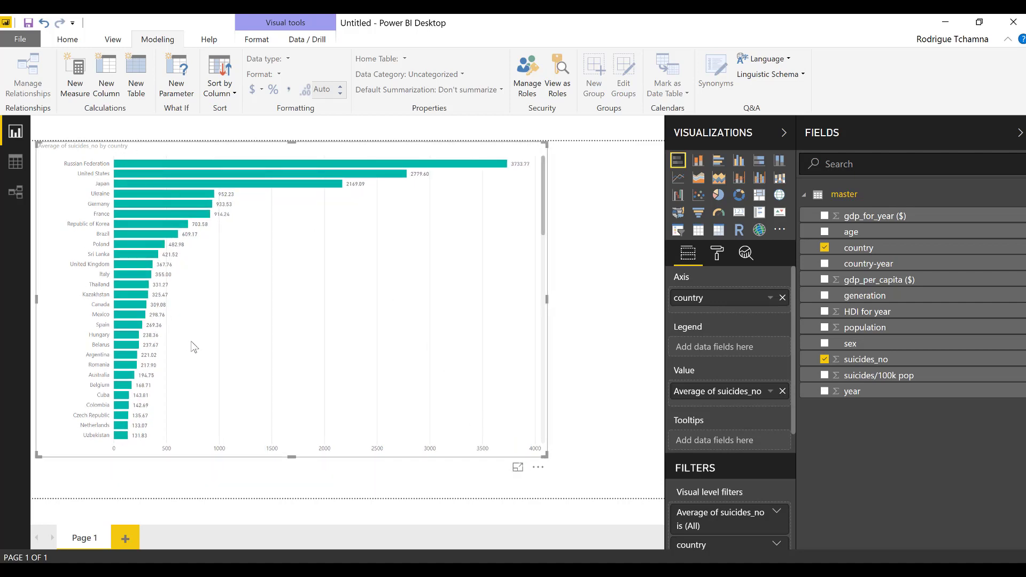
left_click(771, 392)
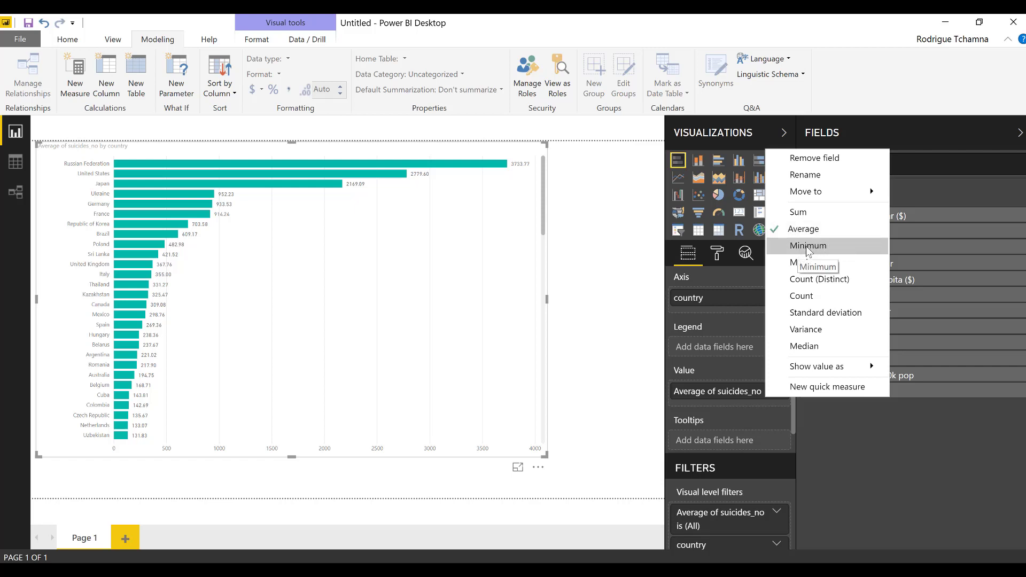
left_click(810, 215)
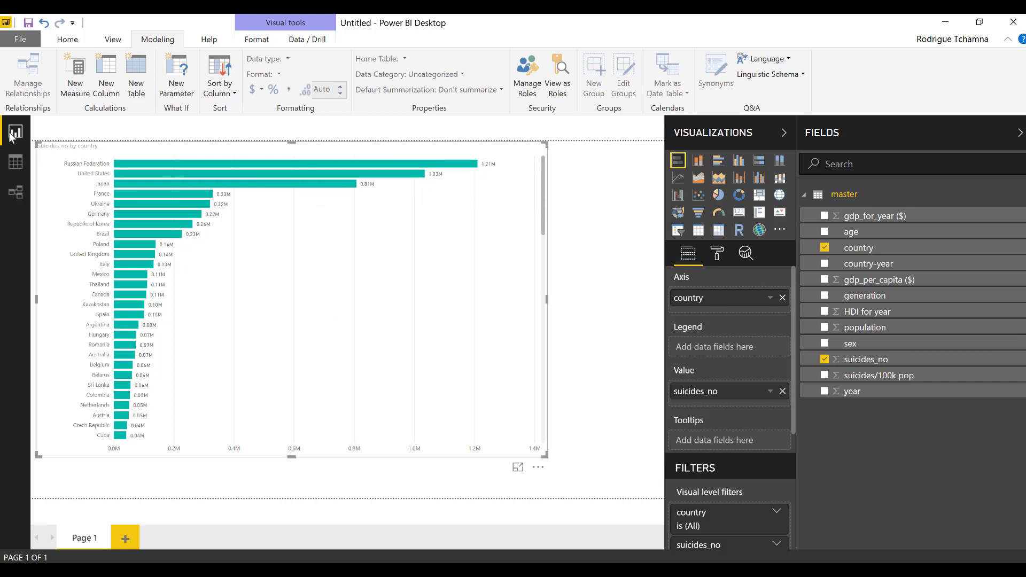
Sort the master table by year ascending in Data view to check the year range, then return to the report
left_click(16, 162)
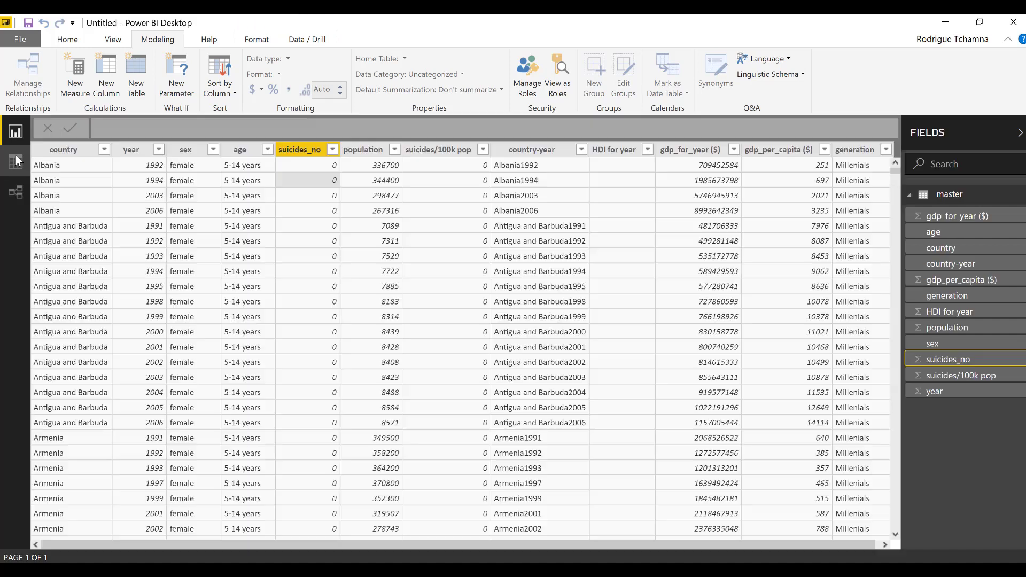
left_click(149, 150)
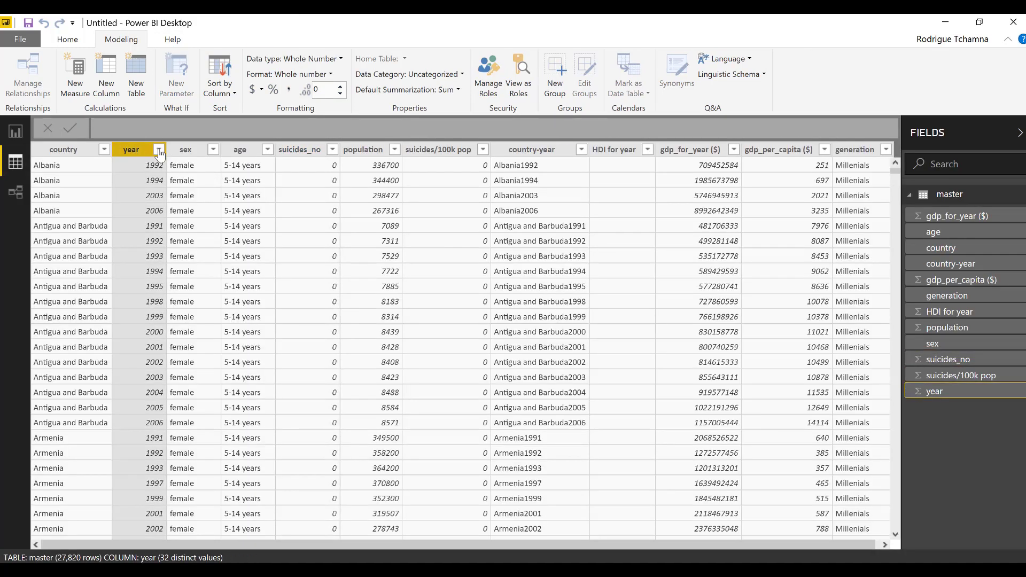
left_click(158, 151)
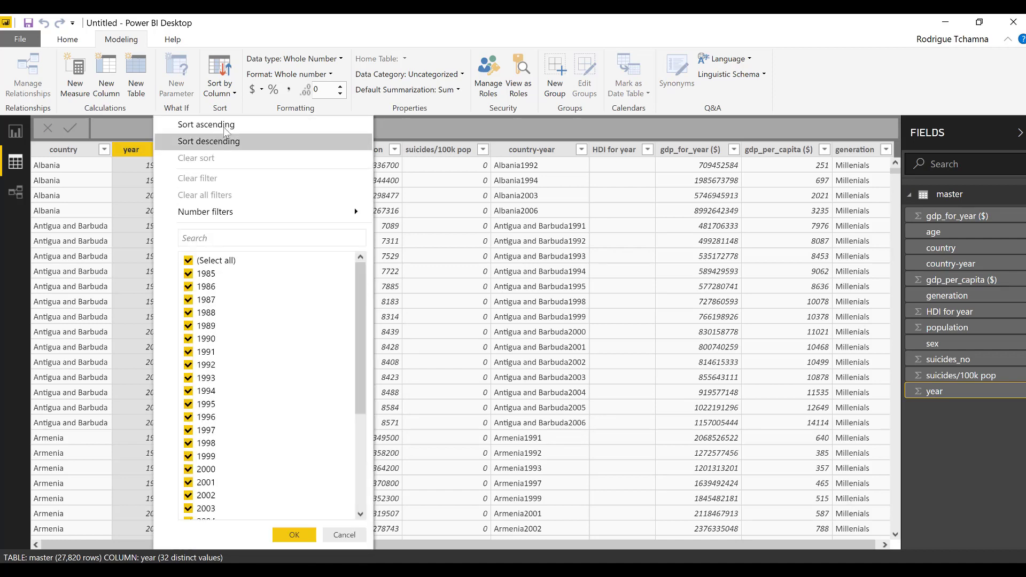
left_click(227, 124)
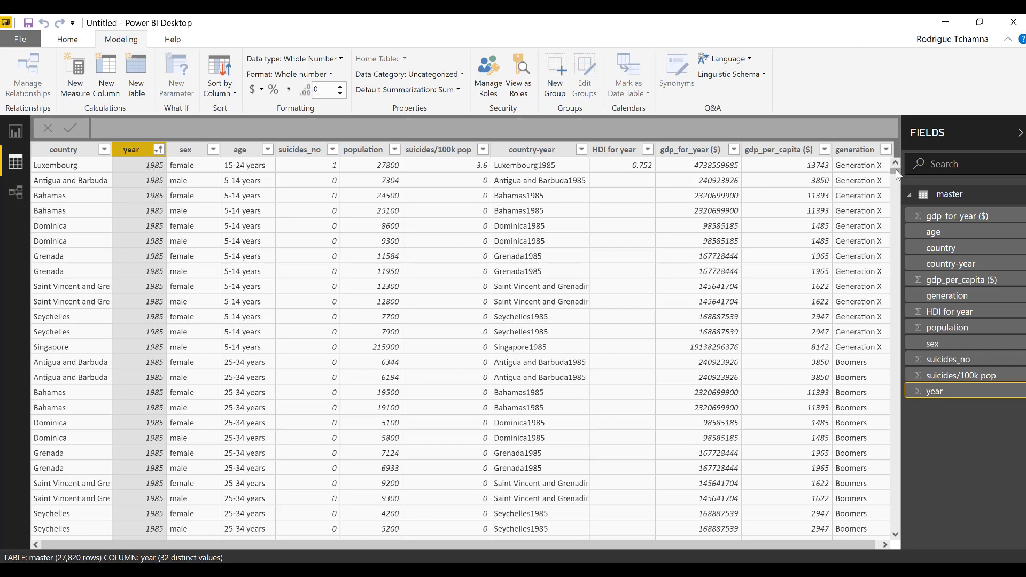
left_click_drag(897, 174, 275, 537)
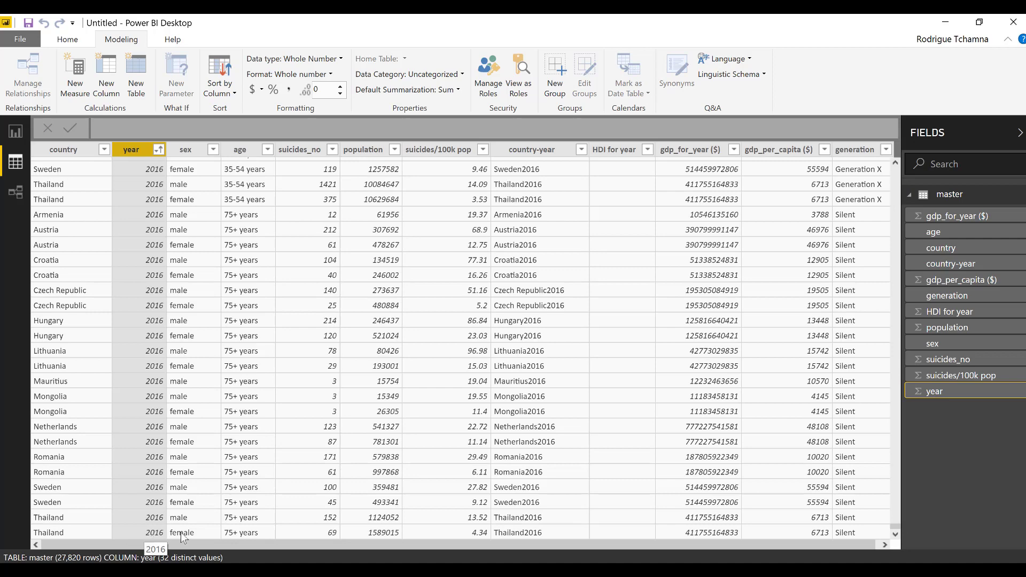
left_click(17, 132)
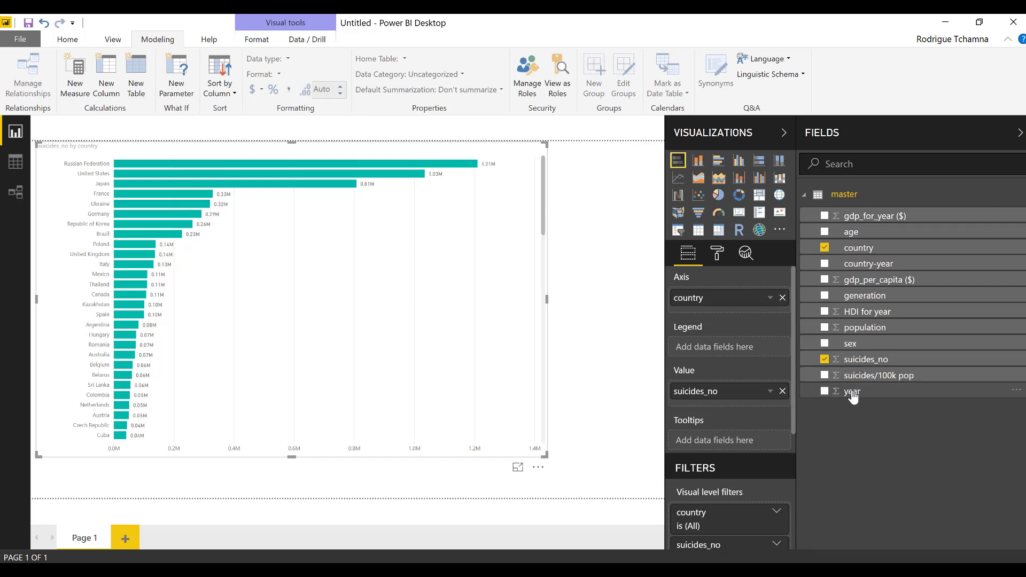
Add year to the country chart's Legend and inspect the year-split bars in Focus mode
left_click_drag(854, 396, 714, 352)
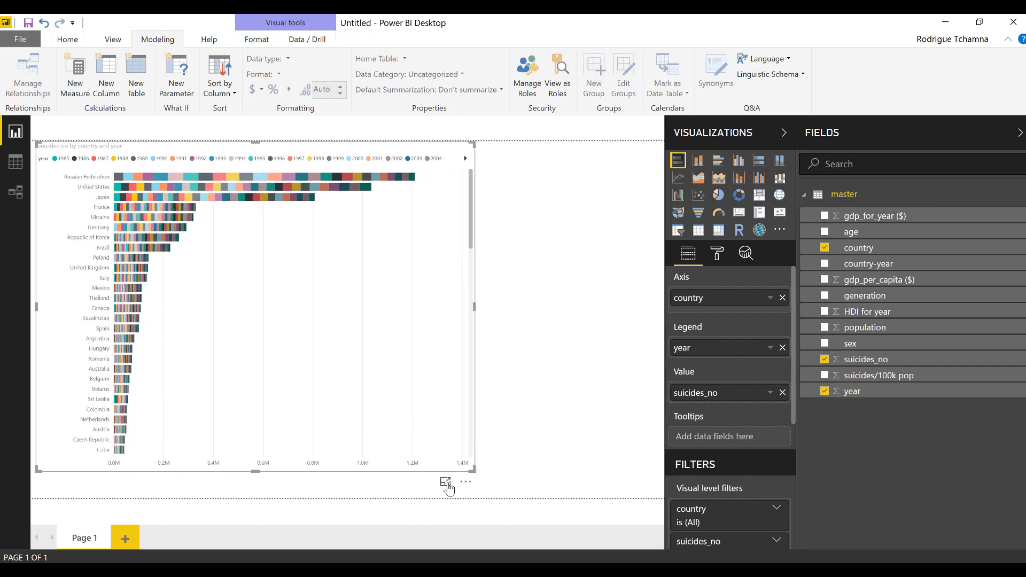
left_click(446, 483)
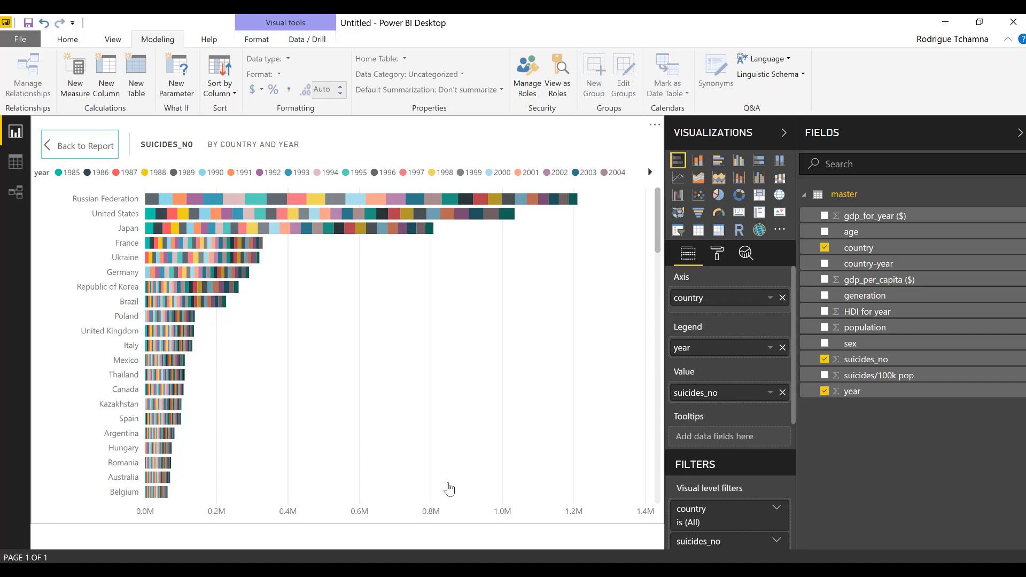
key("Escape")
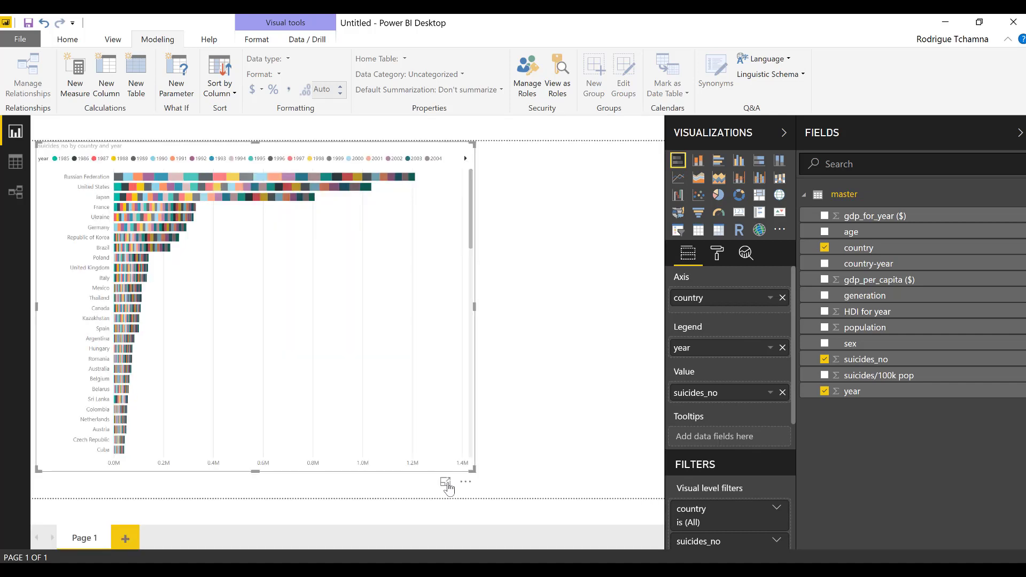
left_click(544, 229)
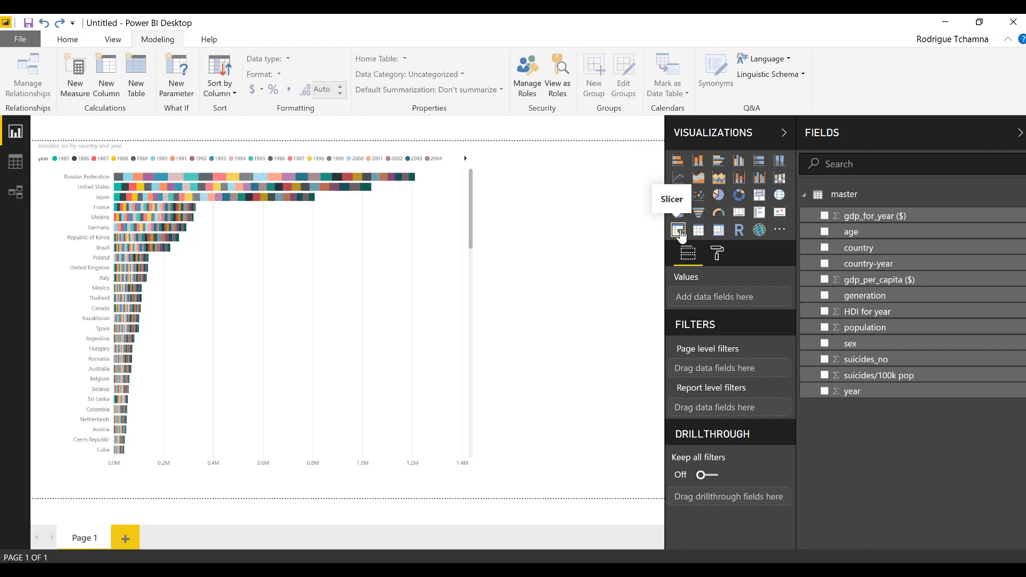
Add a year slicer and set its end year to 1985
left_click(677, 231)
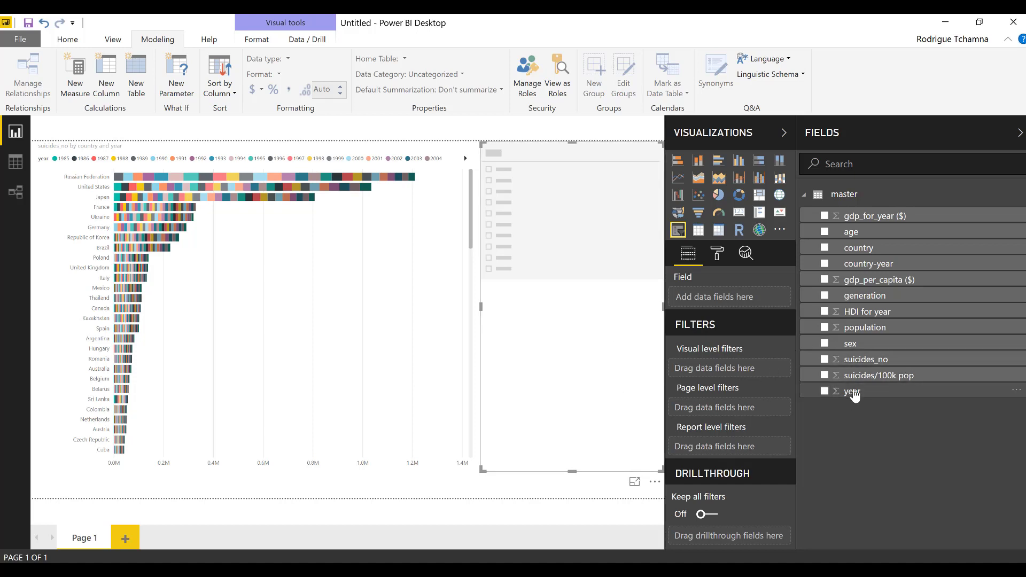
left_click_drag(854, 394, 532, 205)
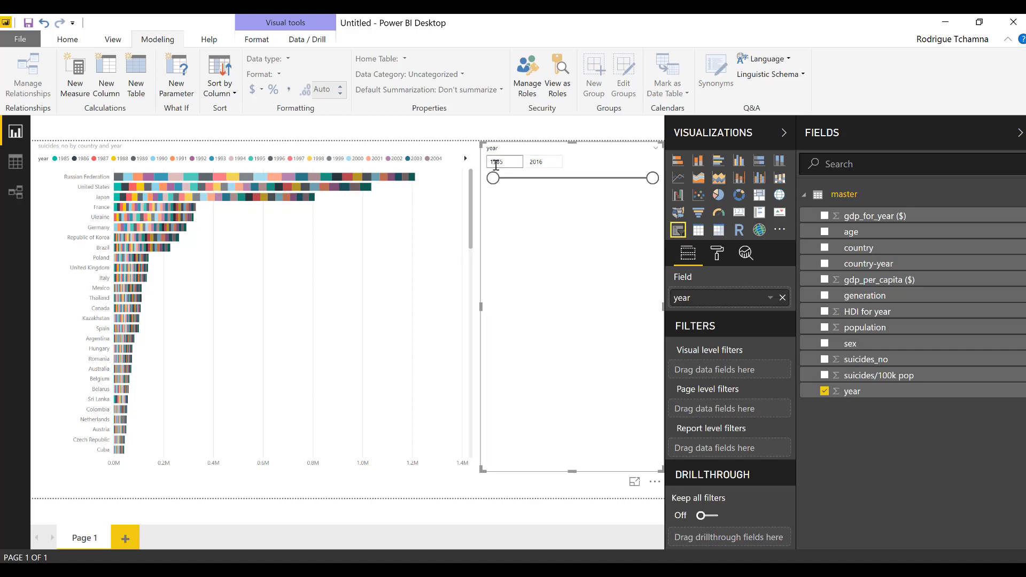
left_click_drag(537, 162, 529, 161)
double_click(541, 162)
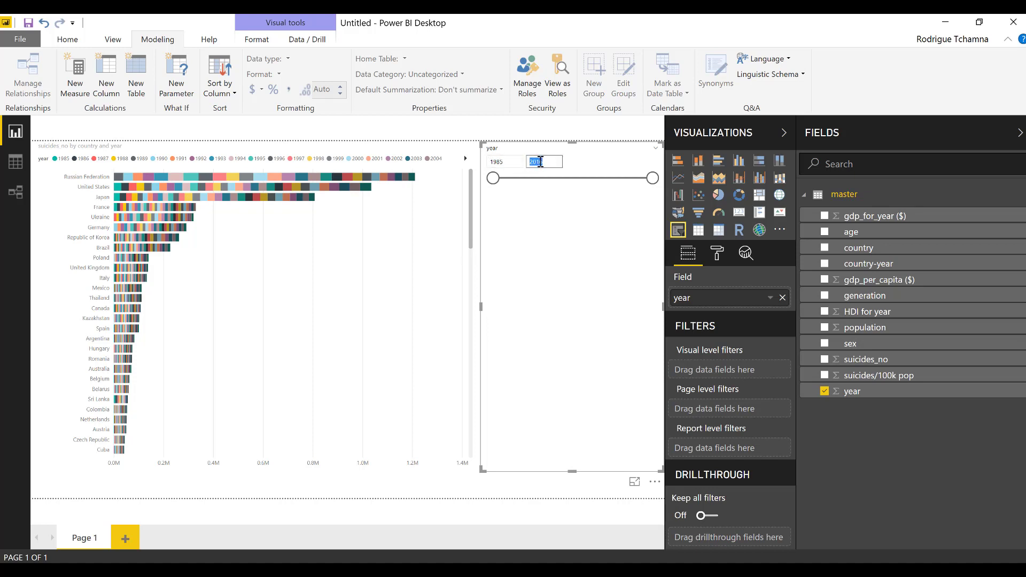
type("1985")
key("Return")
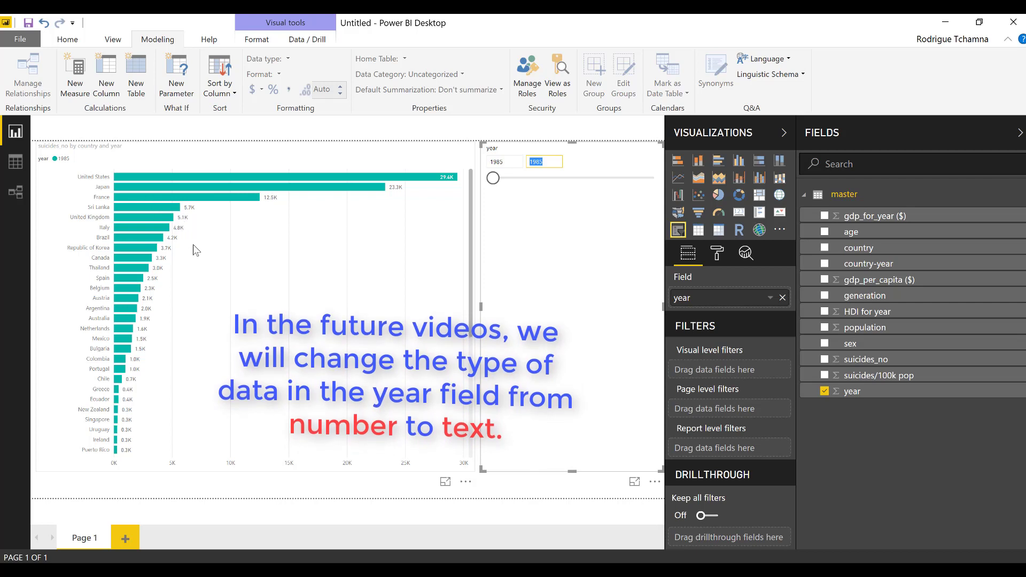
Change the year slicer's end year to 1995
left_click(537, 161)
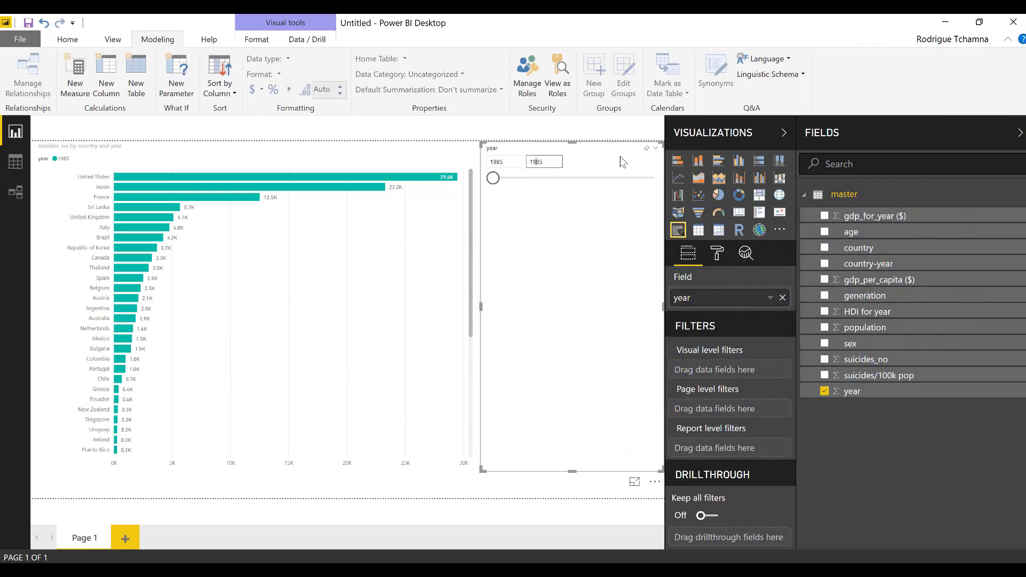
key("Return")
key("BackSpace")
type("9")
key("Return")
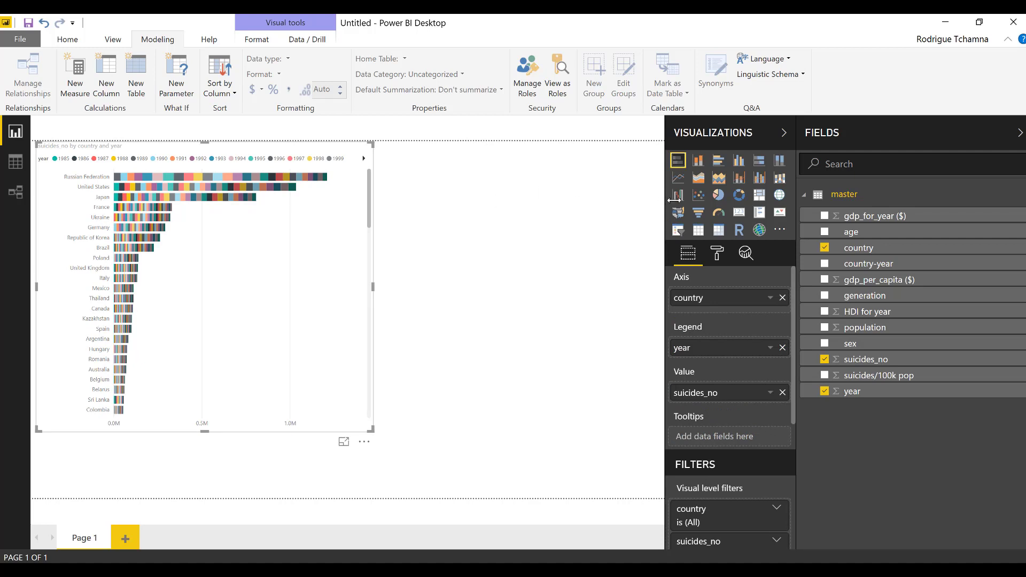
left_click(661, 200)
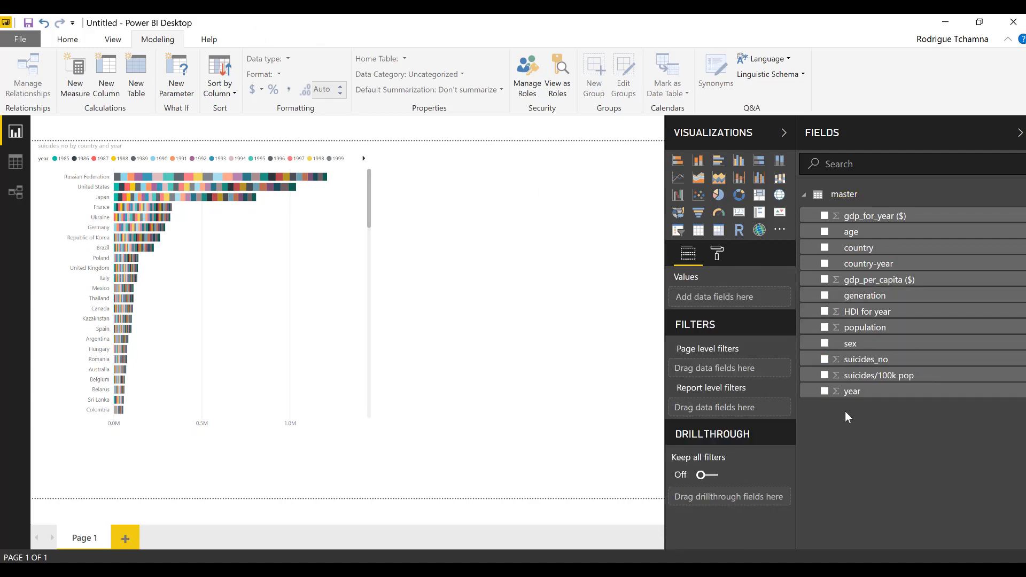
Create a clustered column chart of total suicides_no by age group beside the country chart
left_click(825, 360)
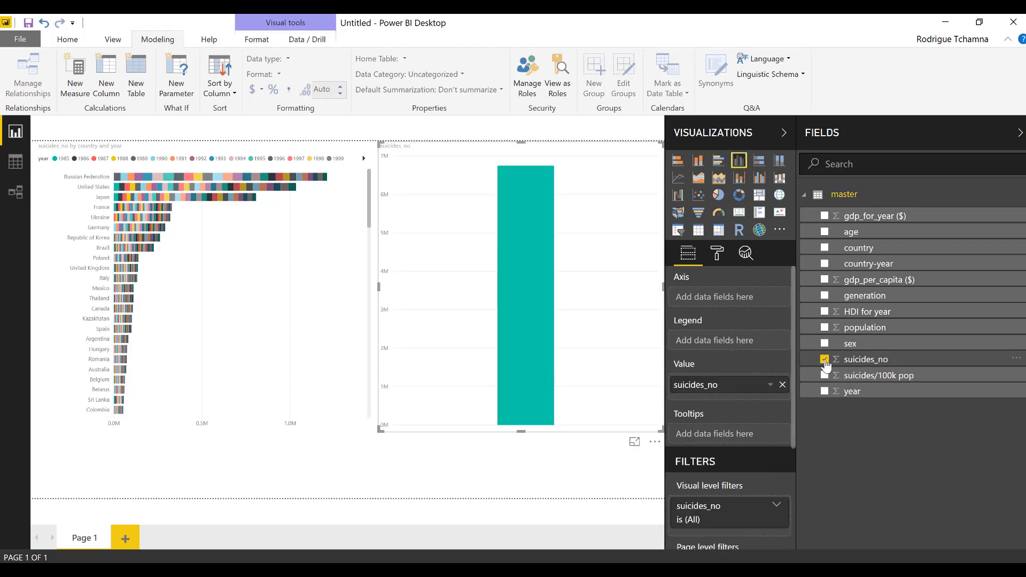
left_click(825, 234)
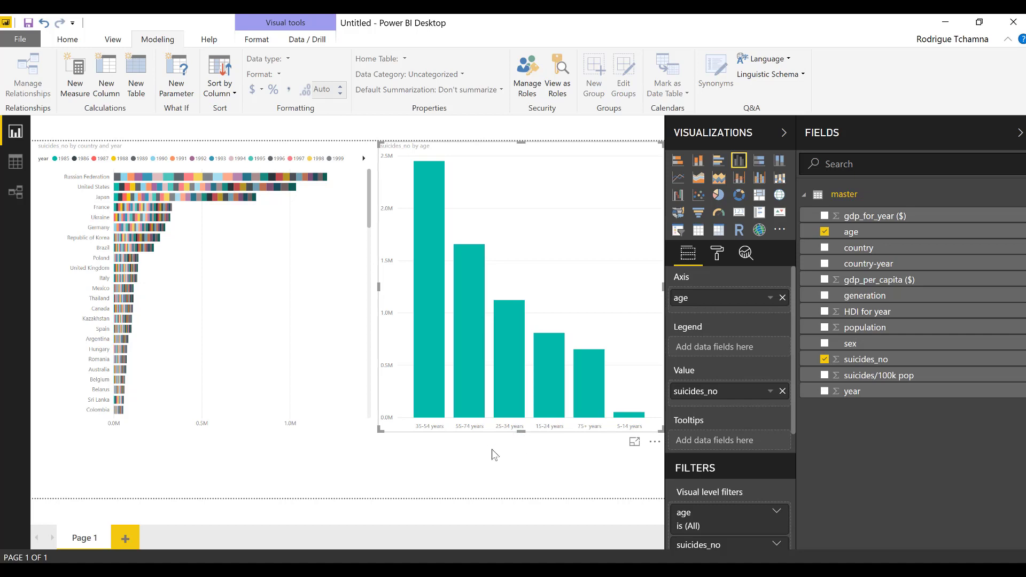
left_click(363, 486)
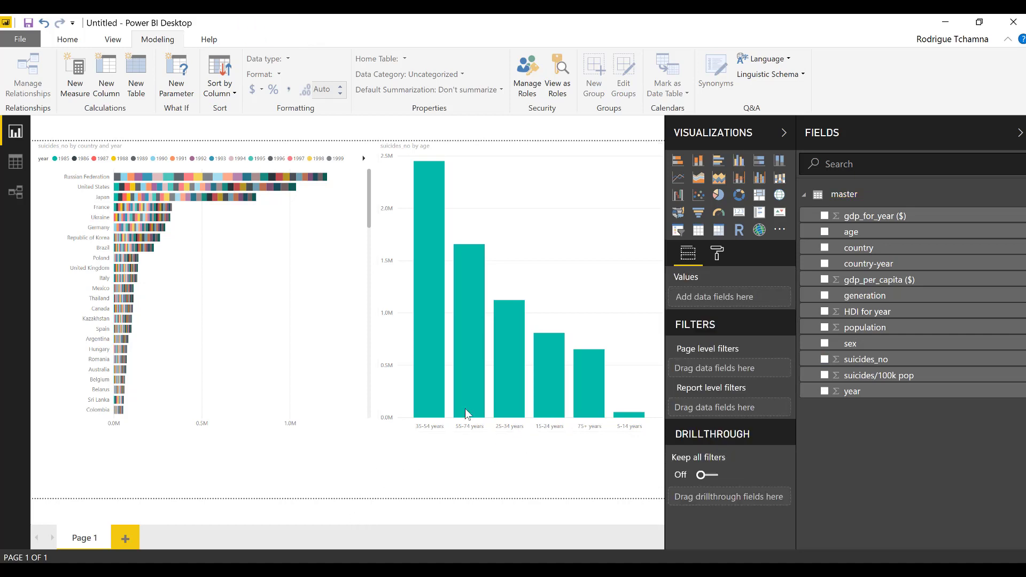
Add a country slicer near the page centre and narrow the country bar chart to fit
left_click(679, 233)
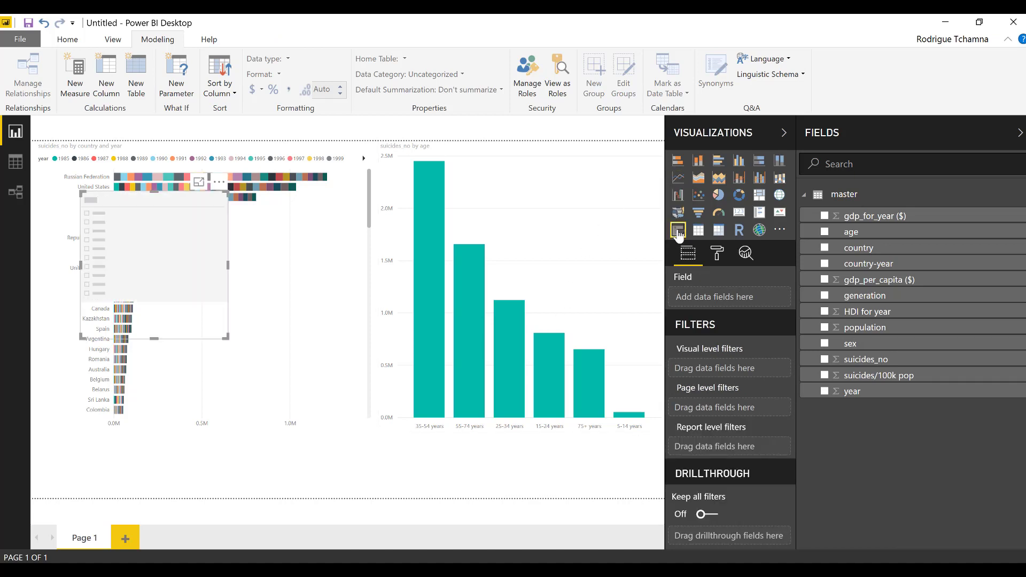
left_click_drag(163, 269, 337, 305)
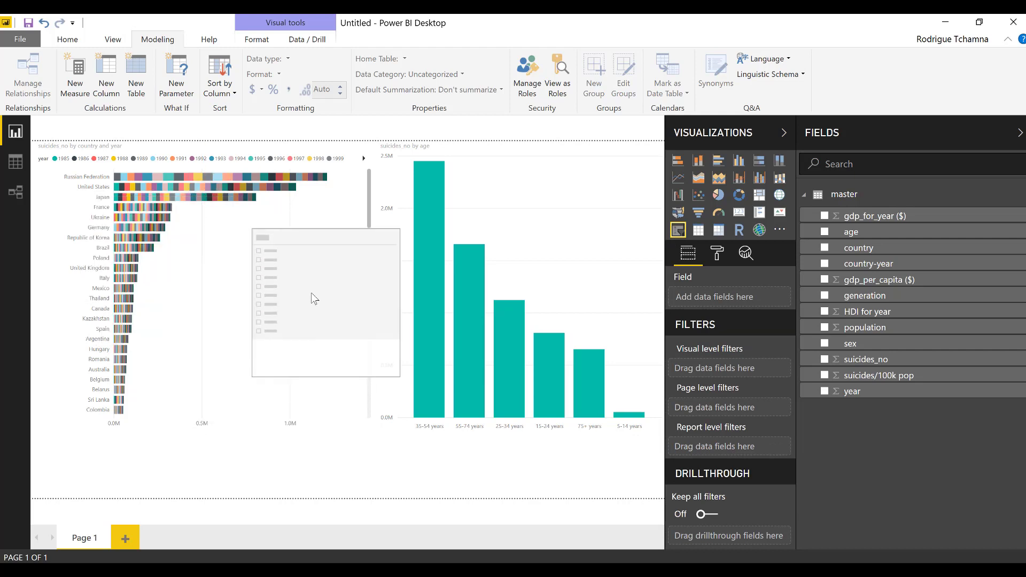
left_click(373, 196)
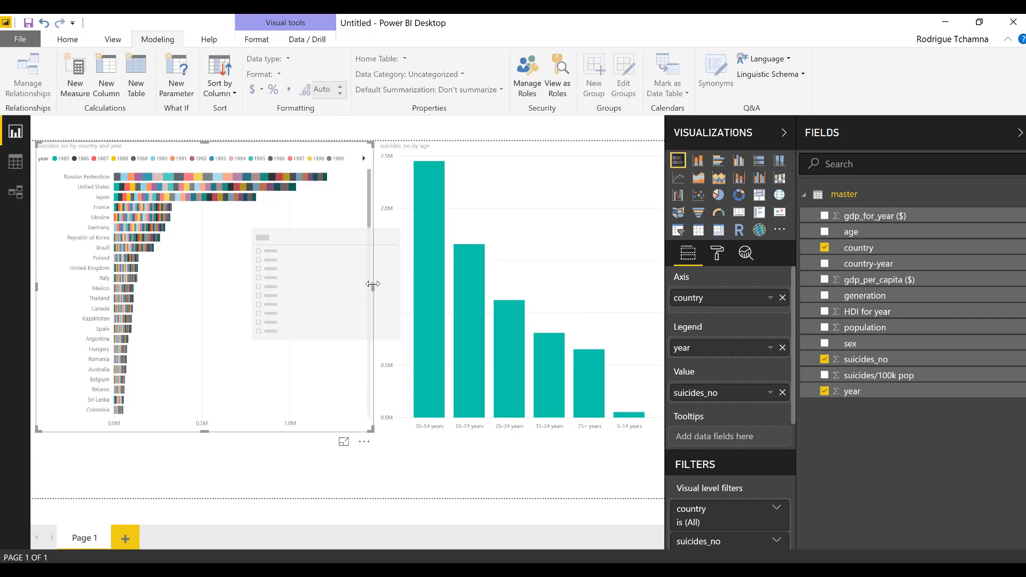
left_click_drag(374, 284, 242, 285)
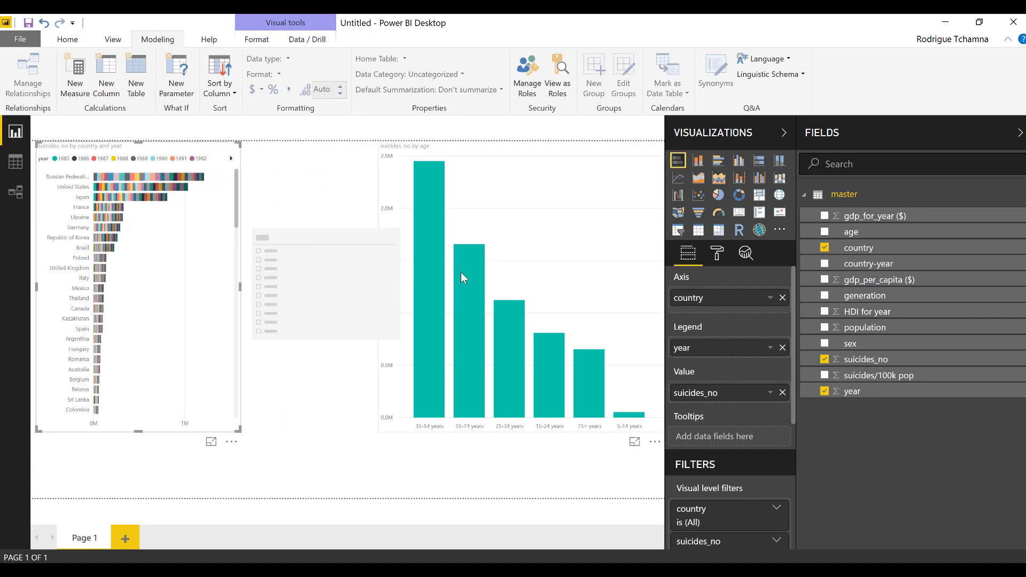
left_click(374, 274)
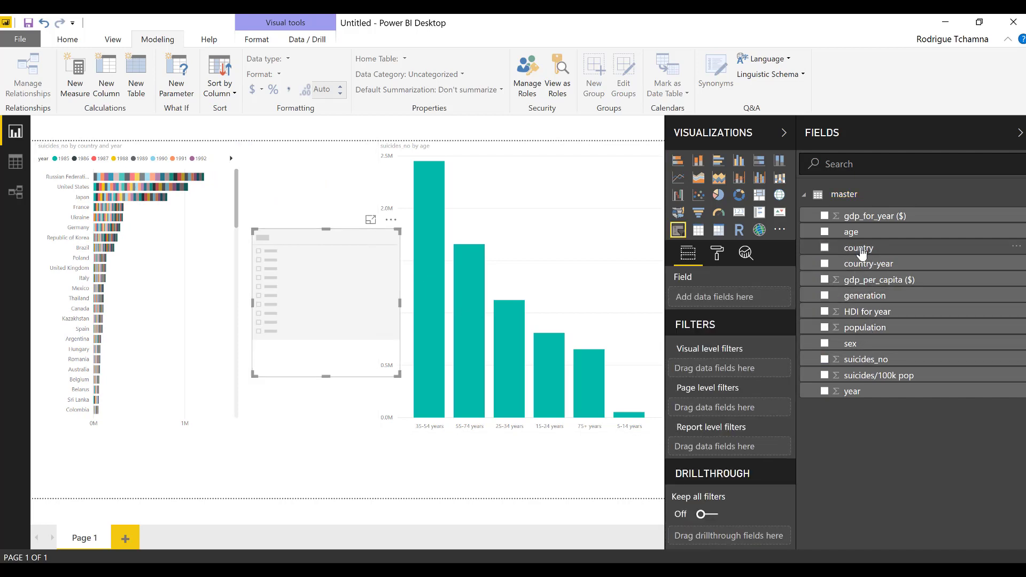
left_click_drag(861, 253, 299, 286)
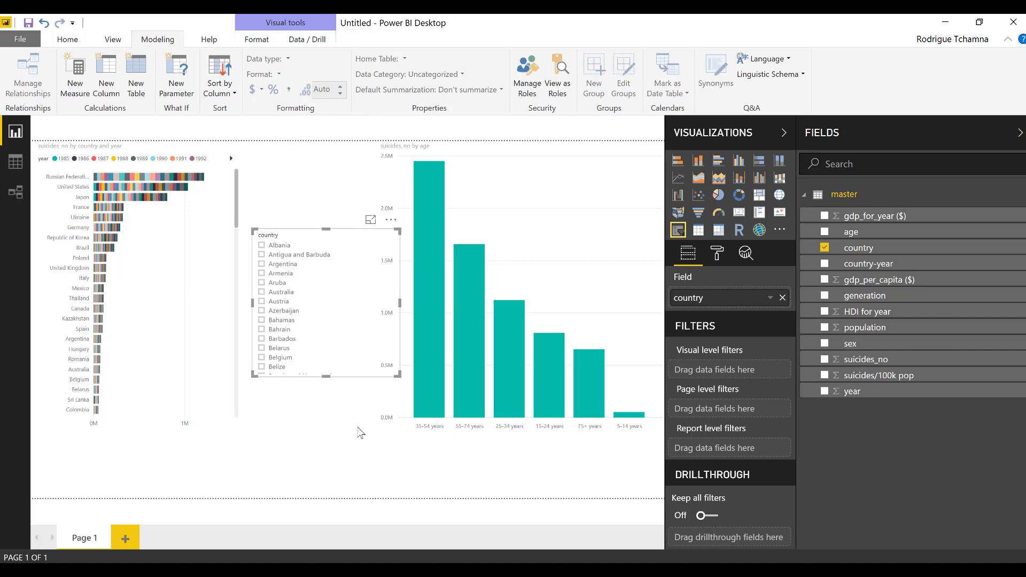
Step the country slicer from Argentina through to Belgium, then select the suicides-by-age chart
left_click(262, 264)
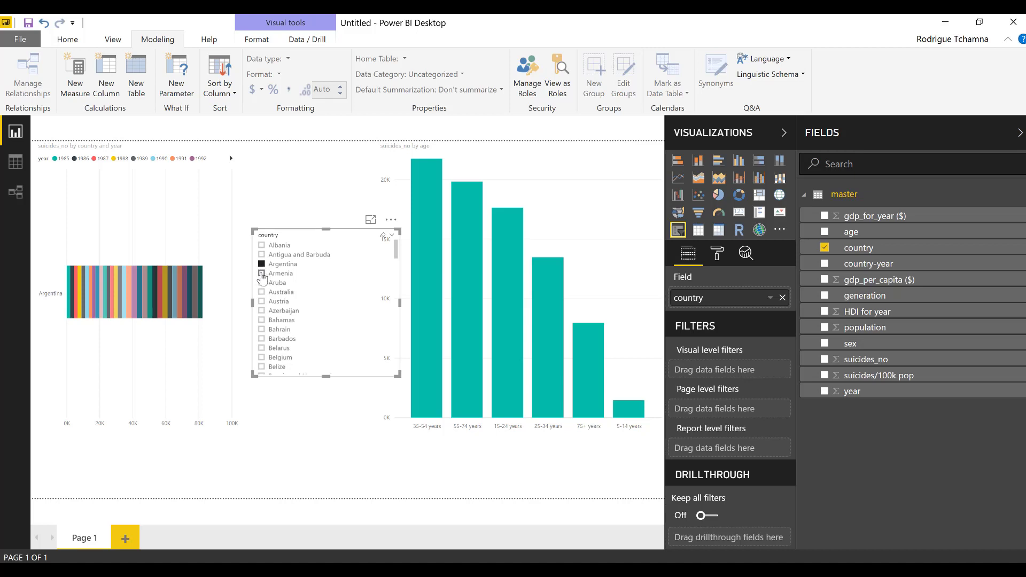
left_click(261, 273)
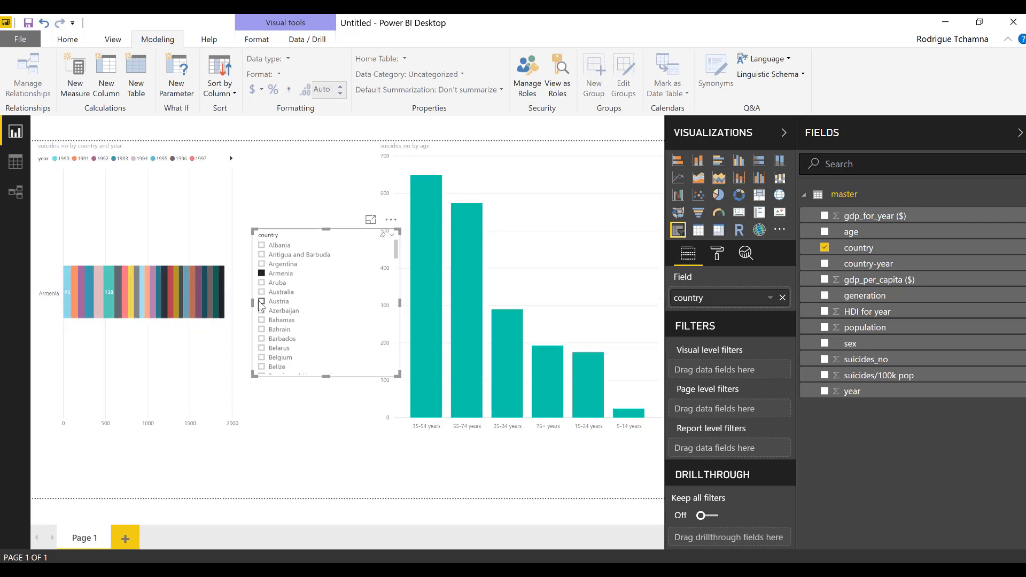
left_click(262, 304)
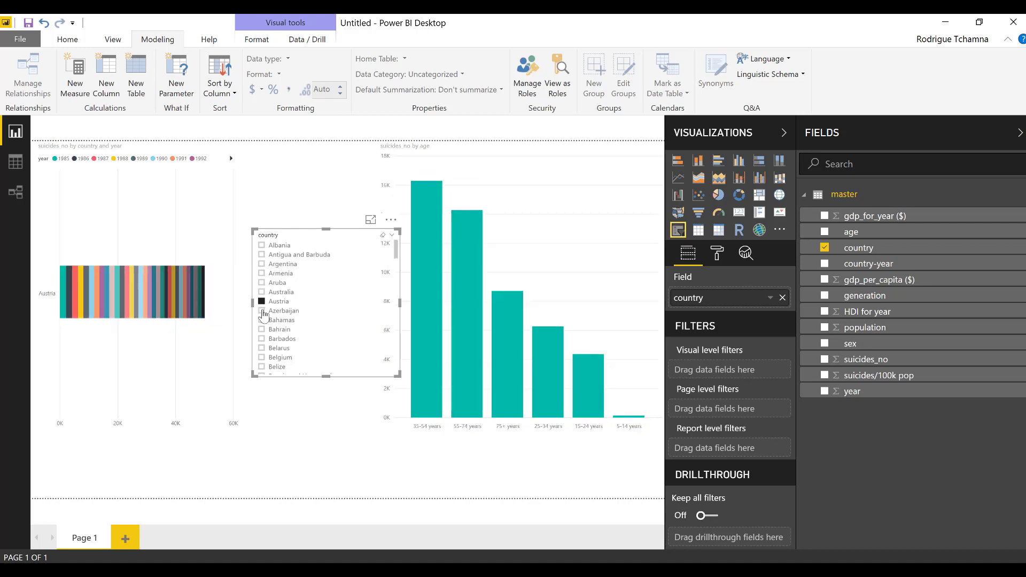
left_click(263, 322)
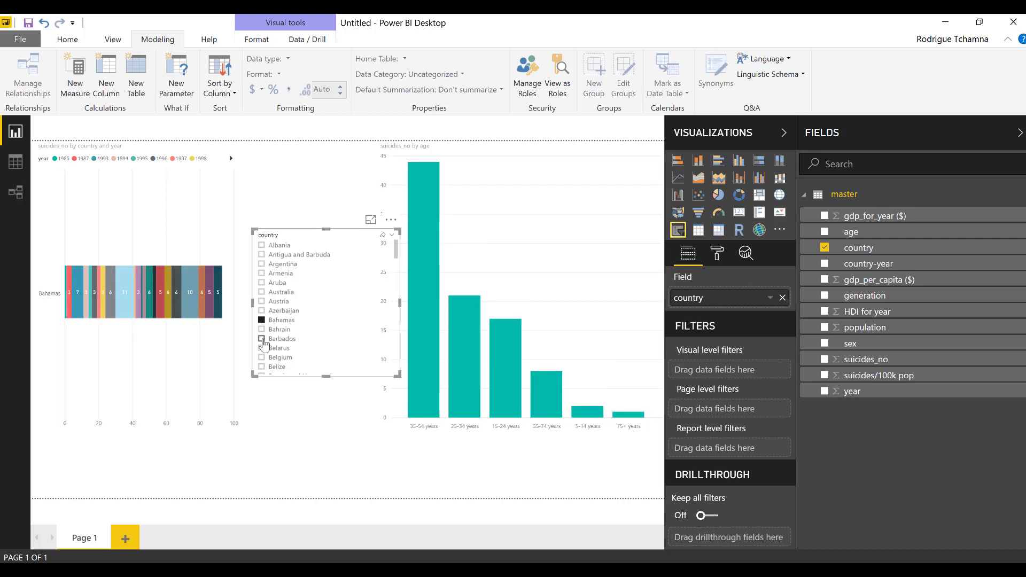
left_click(262, 342)
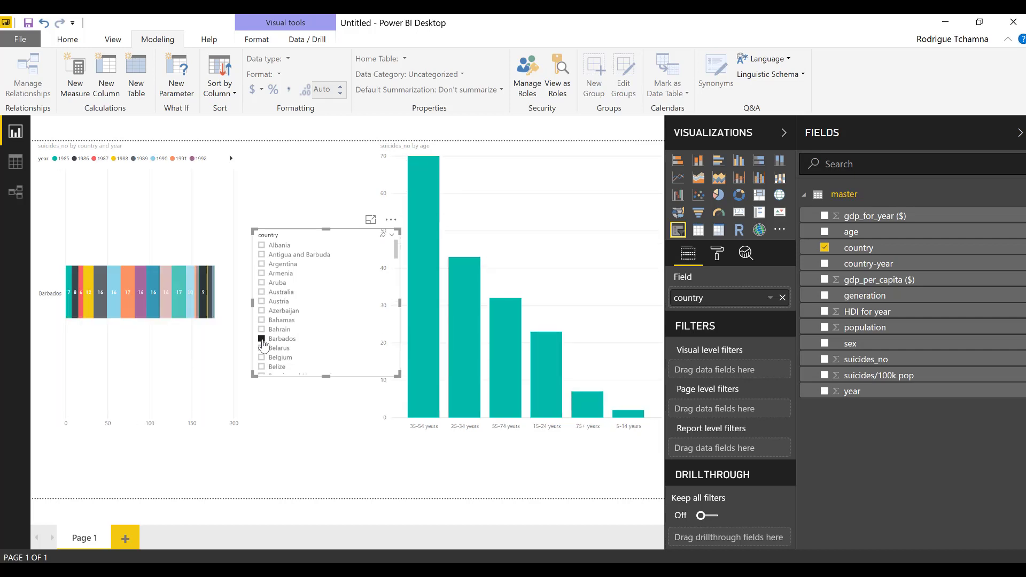
left_click(262, 348)
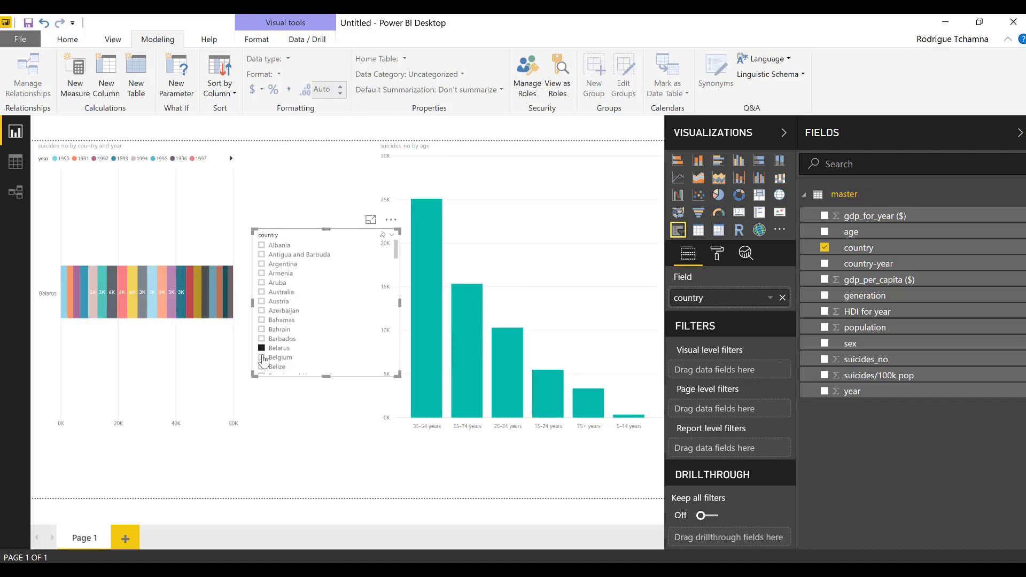
left_click(263, 361)
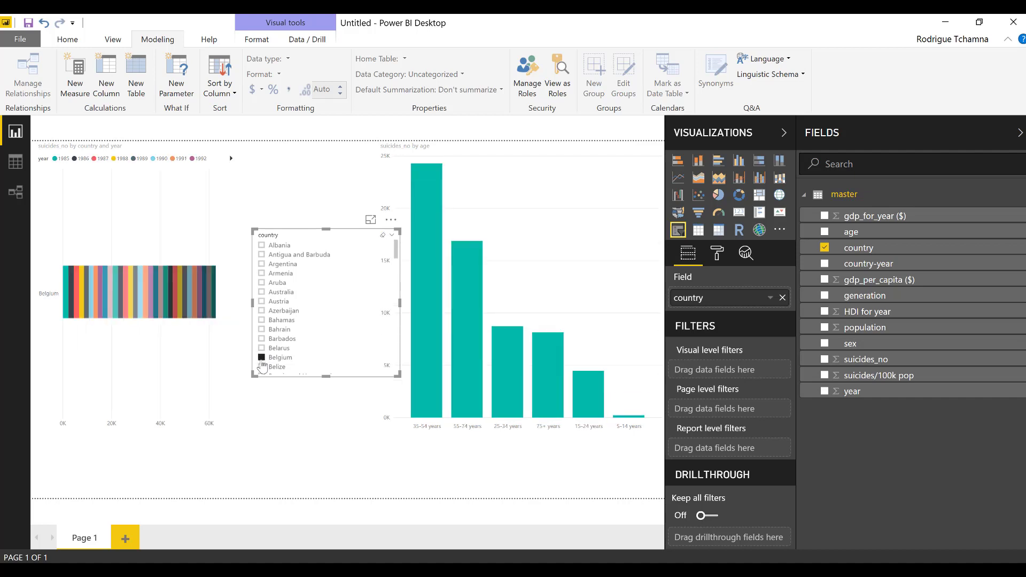
left_click(518, 196)
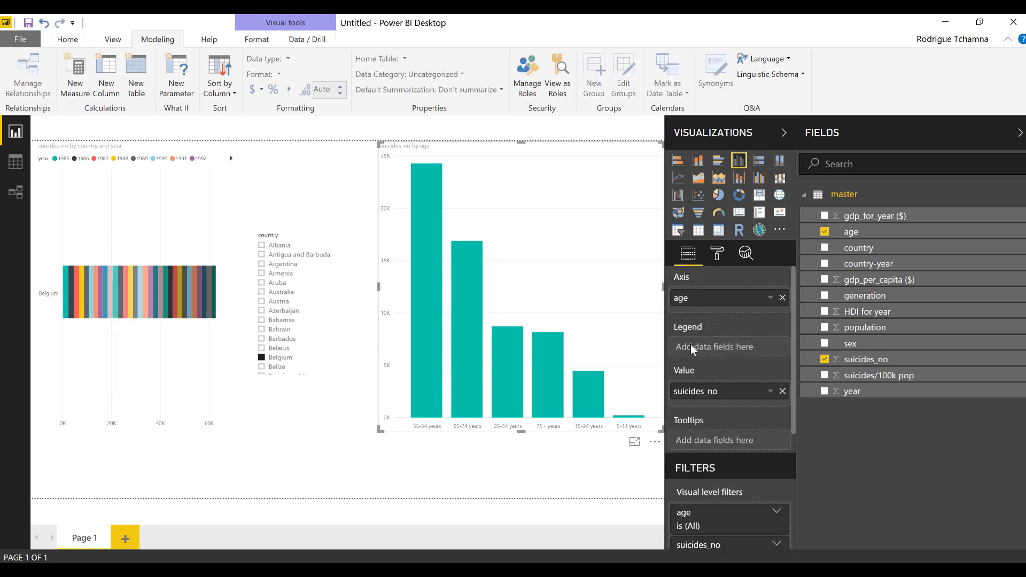
Put sex in the age chart's Legend and convert it to a stacked bar chart
left_click_drag(847, 344, 687, 346)
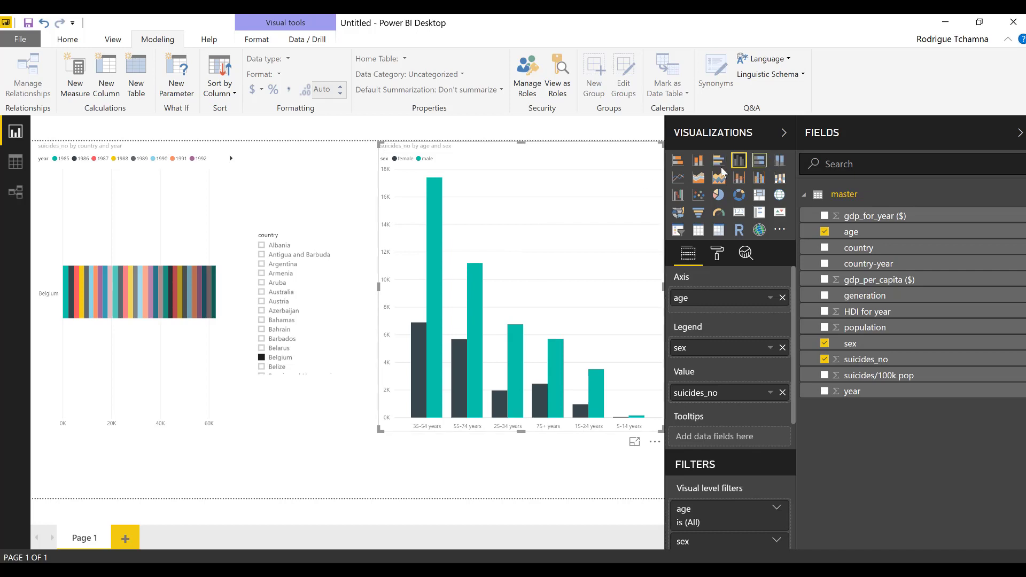
left_click(678, 161)
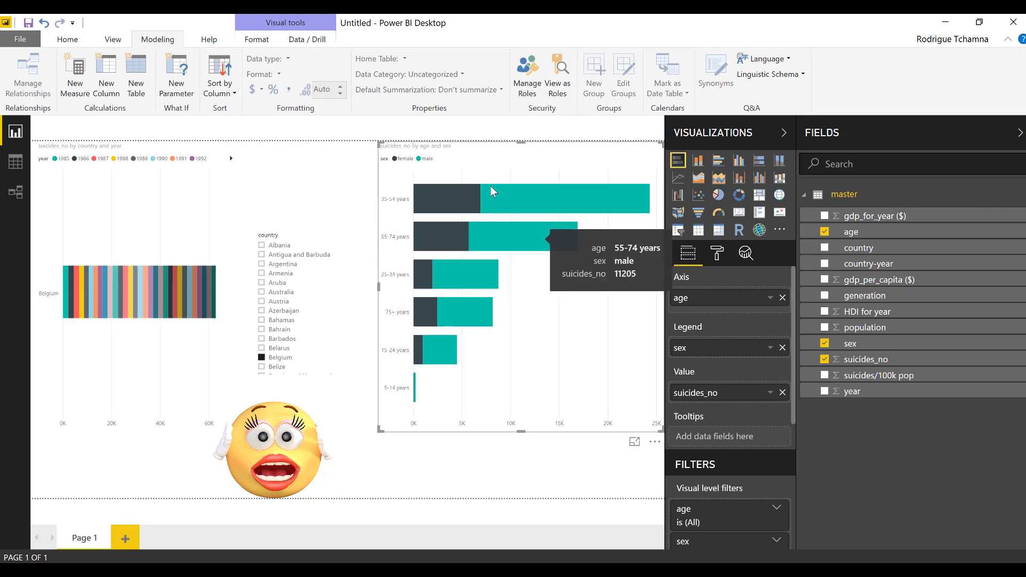
left_click(565, 464)
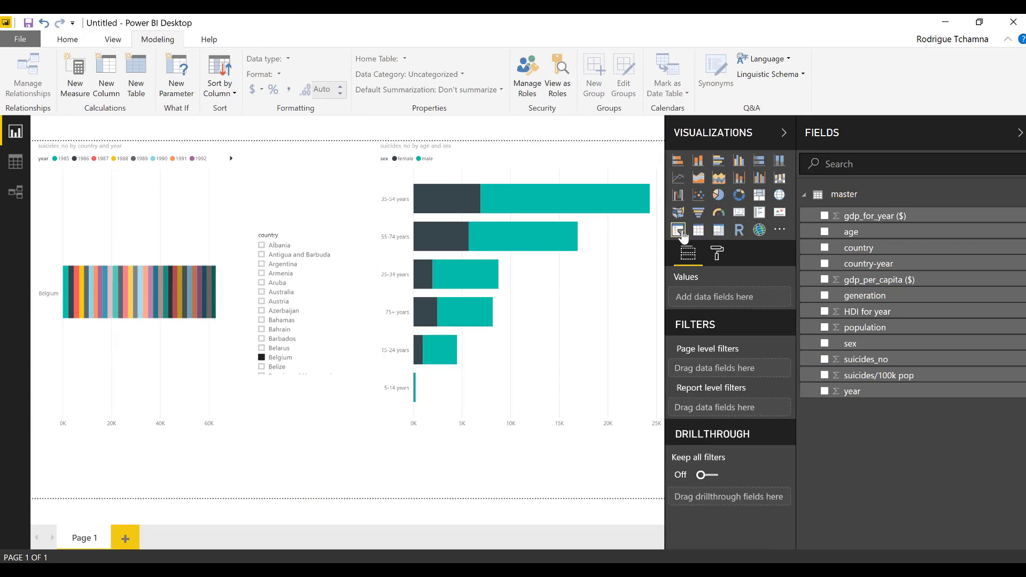
Add a year slicer and switch Data labels on for the age-and-sex bar chart
left_click(681, 233)
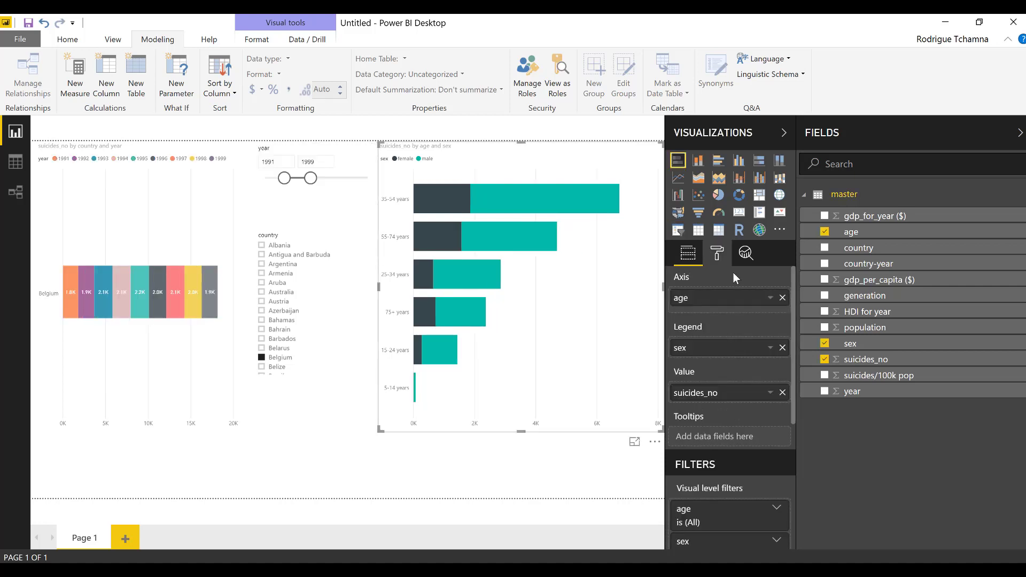
left_click(718, 253)
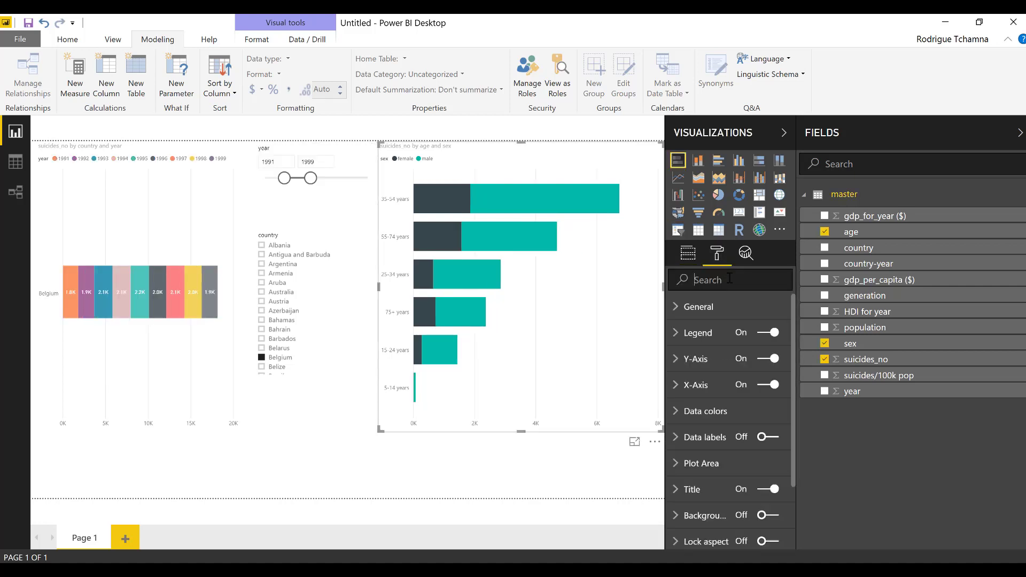
left_click(729, 278)
type("label")
left_click(755, 308)
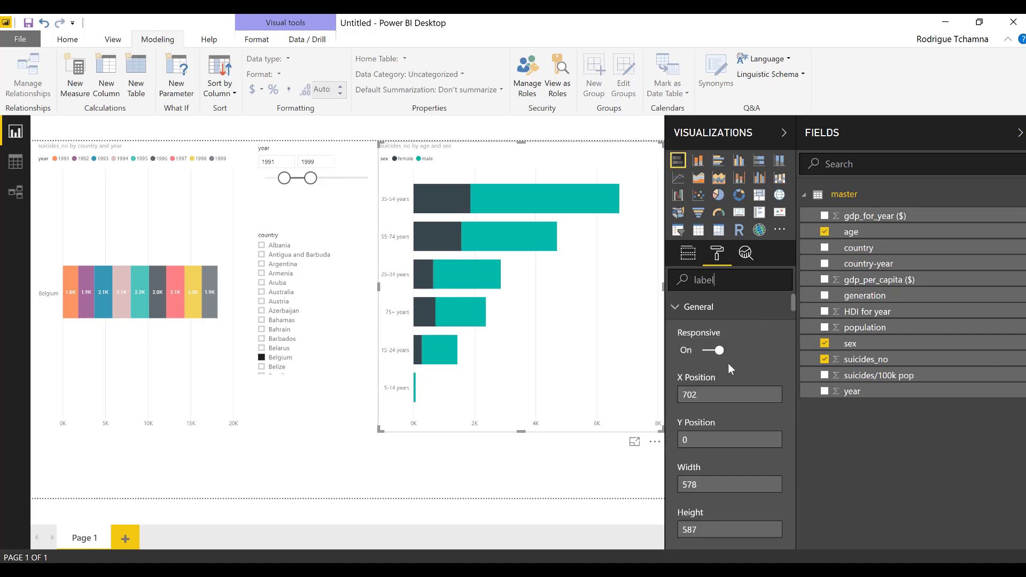
left_click(766, 307)
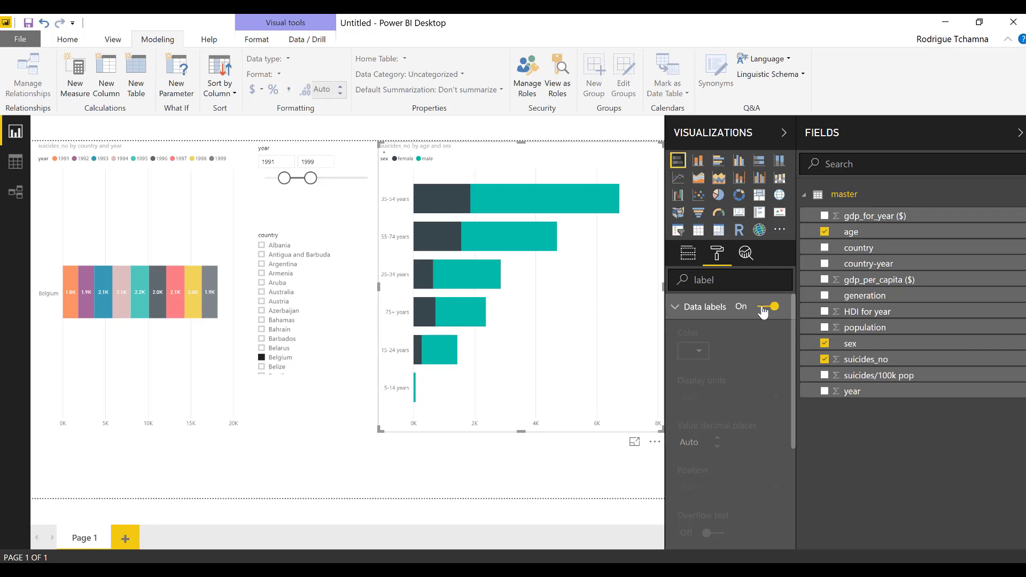
left_click(691, 255)
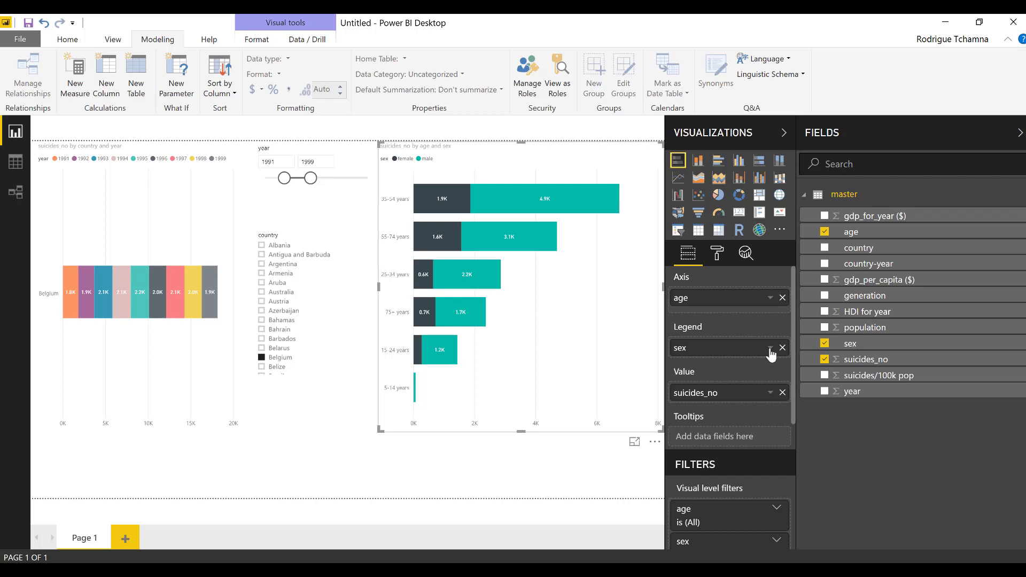
Change the suicides_no aggregation from Sum through Average and Maximum to Minimum
left_click(771, 394)
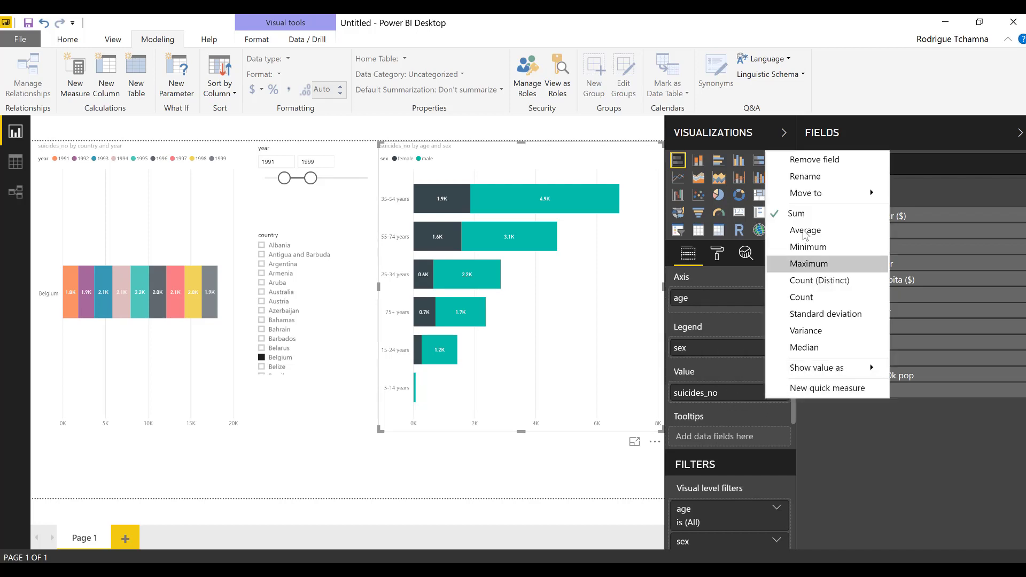
left_click(820, 235)
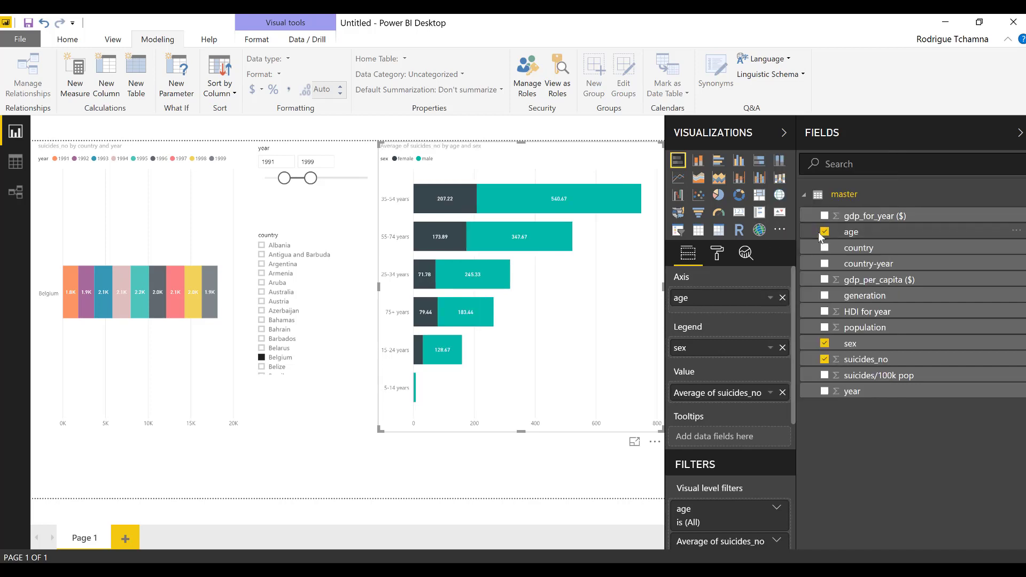
left_click(771, 348)
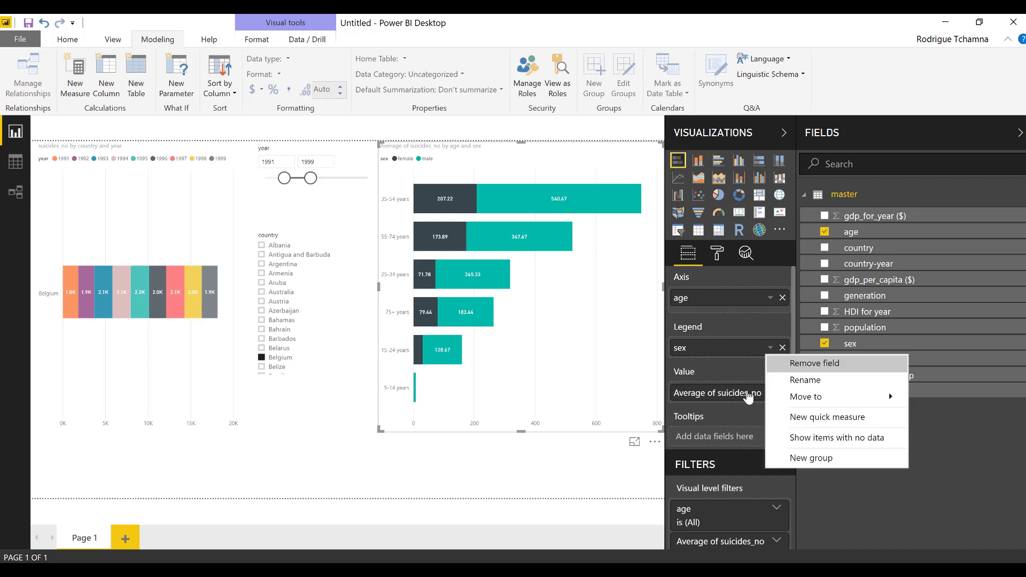
key("Return")
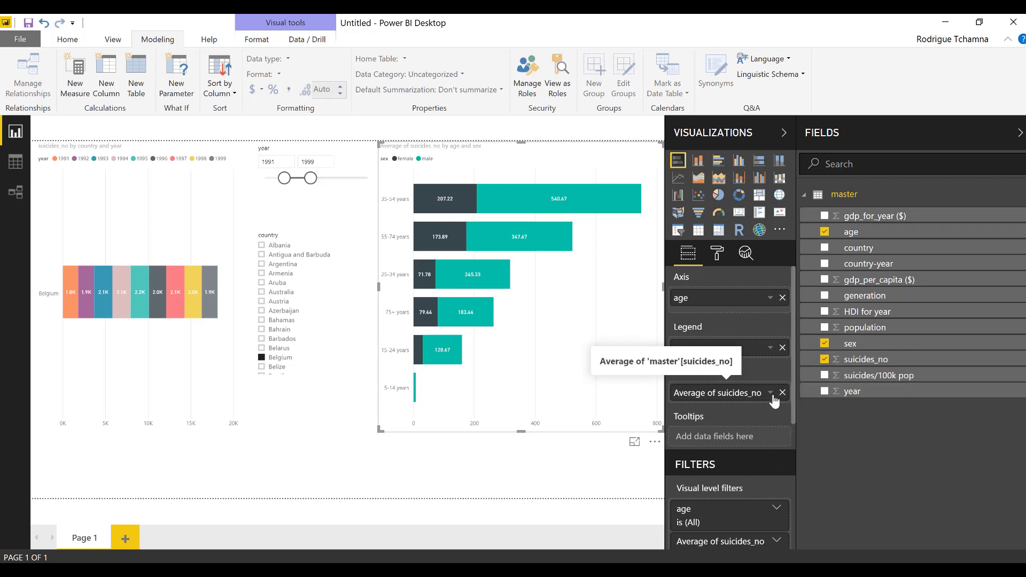
left_click(771, 394)
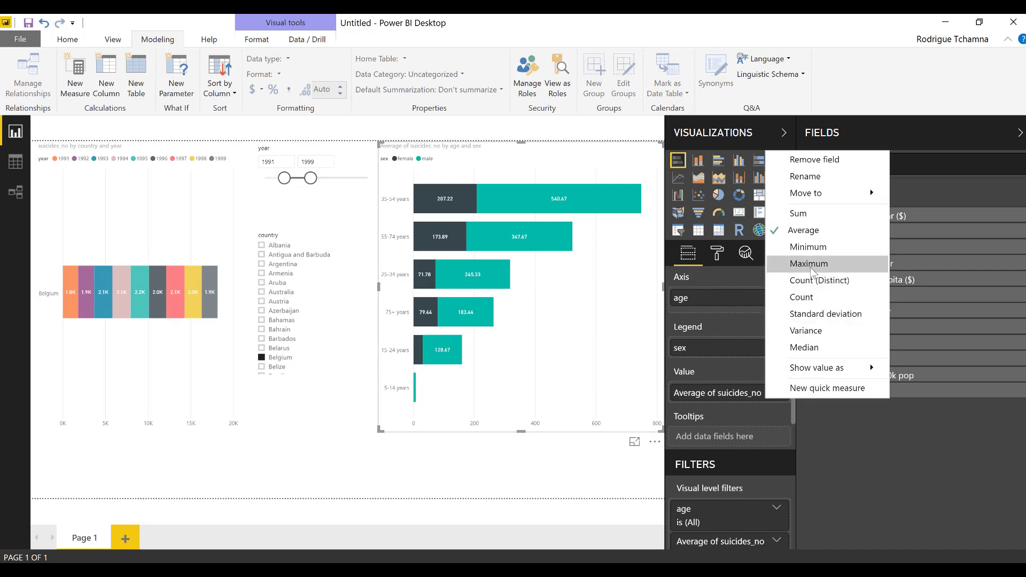
key("Escape")
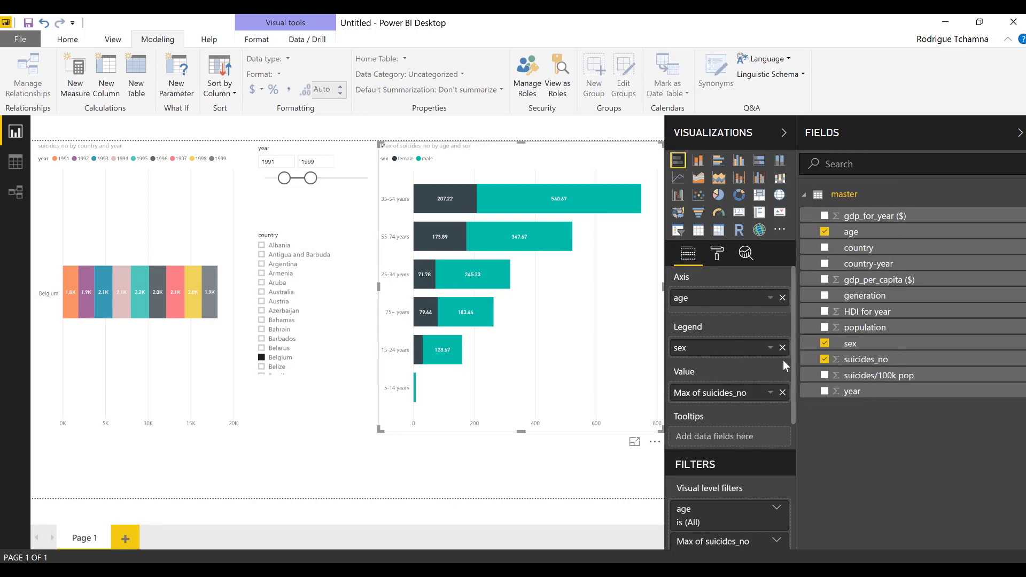
left_click(771, 393)
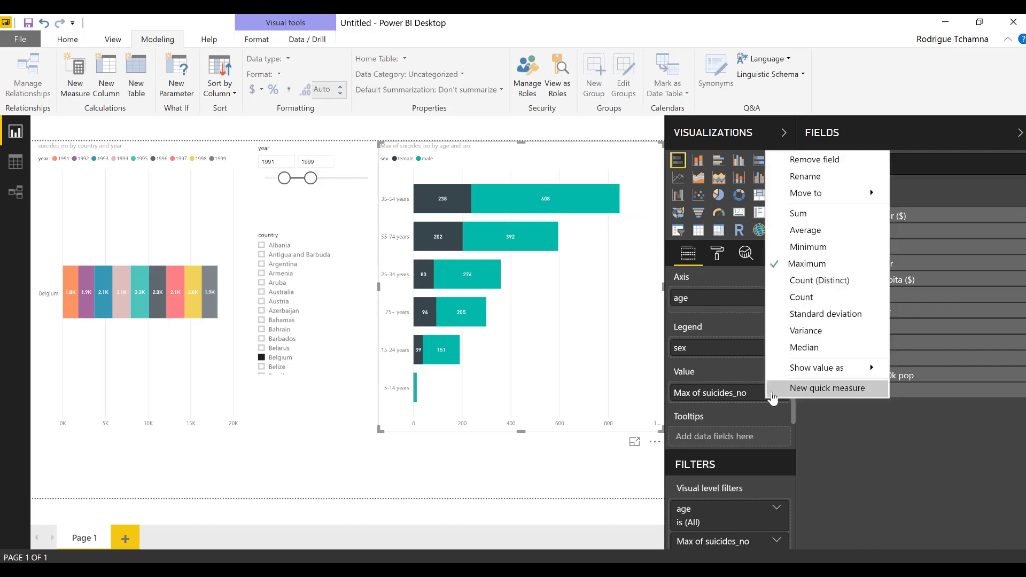
left_click(810, 249)
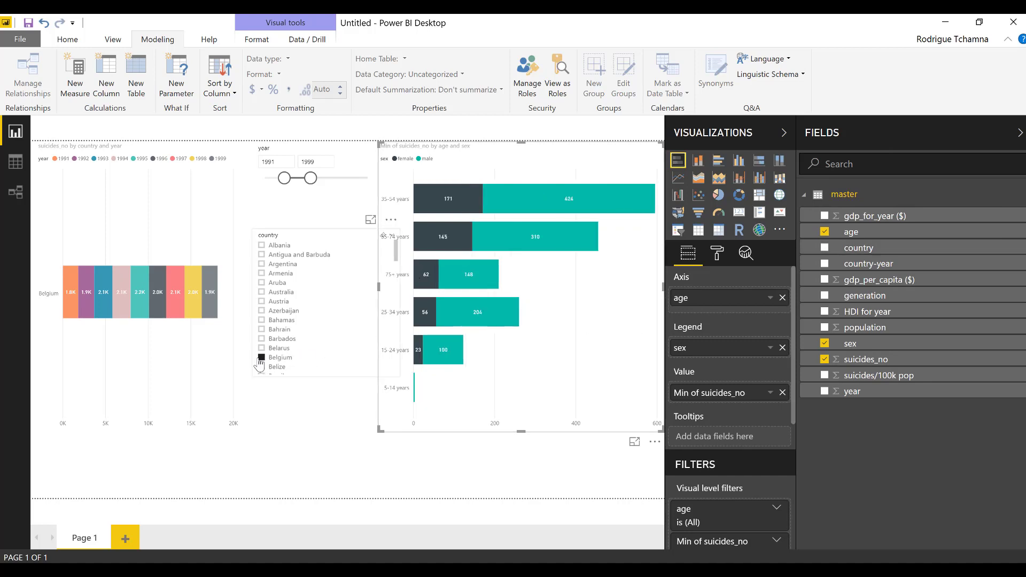
Filter the charts to Canada and stretch the year slicer to 1985–2016
left_click(262, 246)
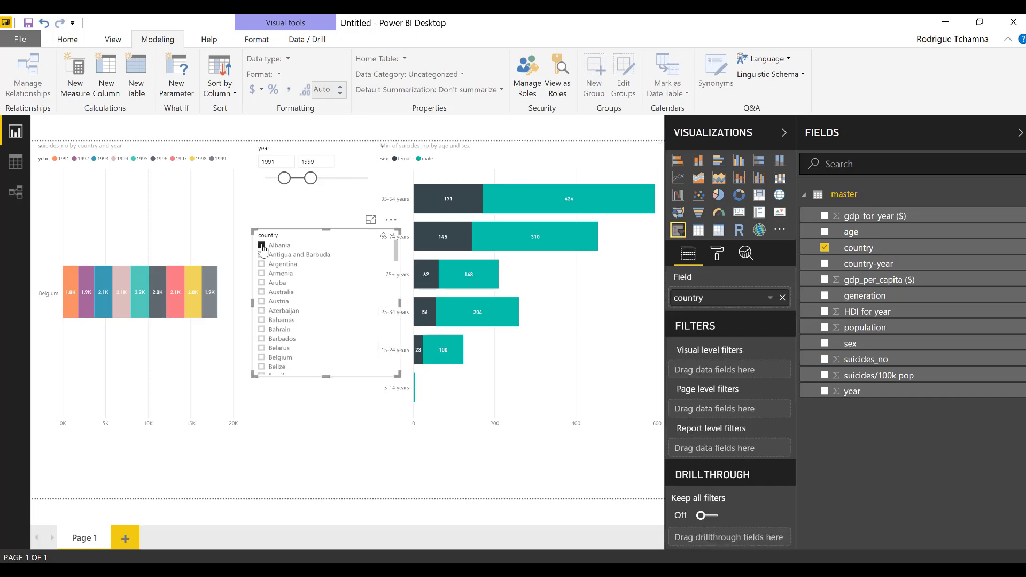
left_click(261, 264)
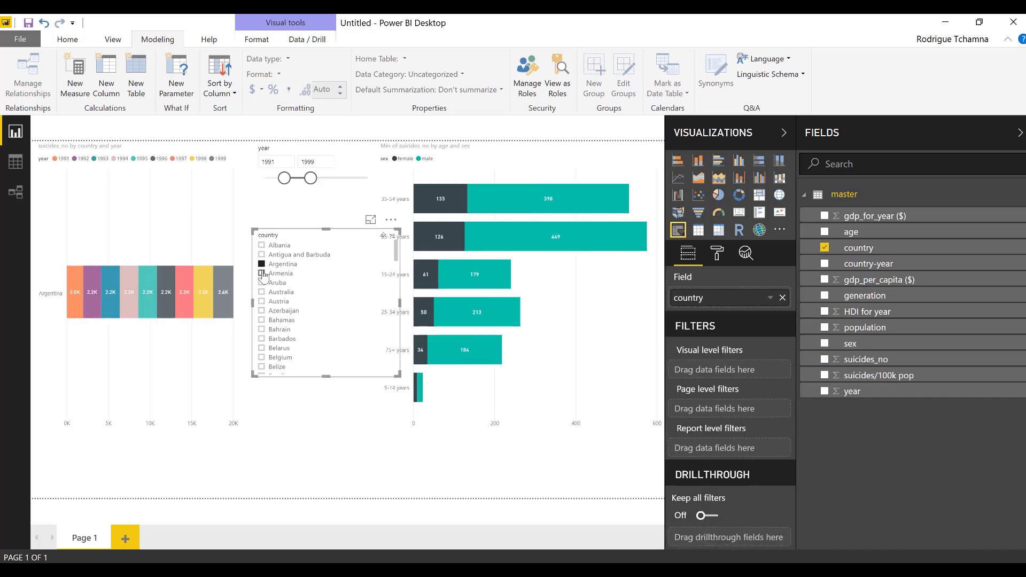
left_click(263, 274)
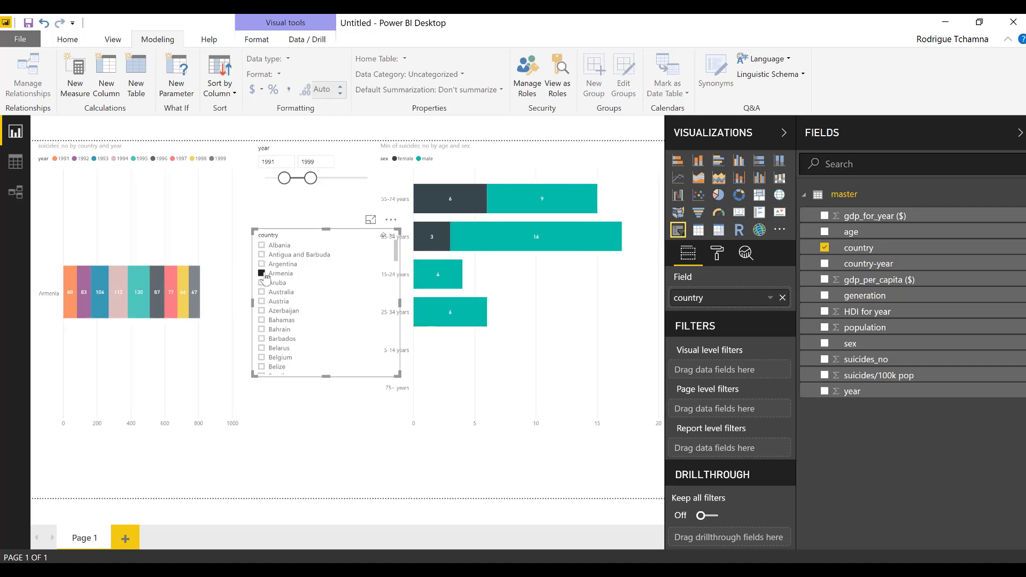
left_click(262, 282)
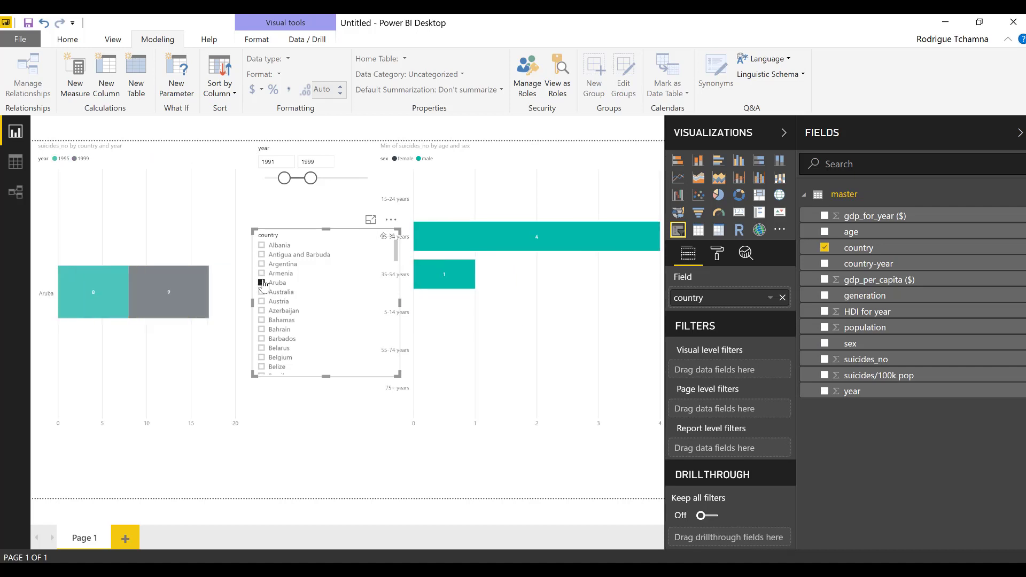
left_click(262, 329)
scroll(262, 329, "down", 2)
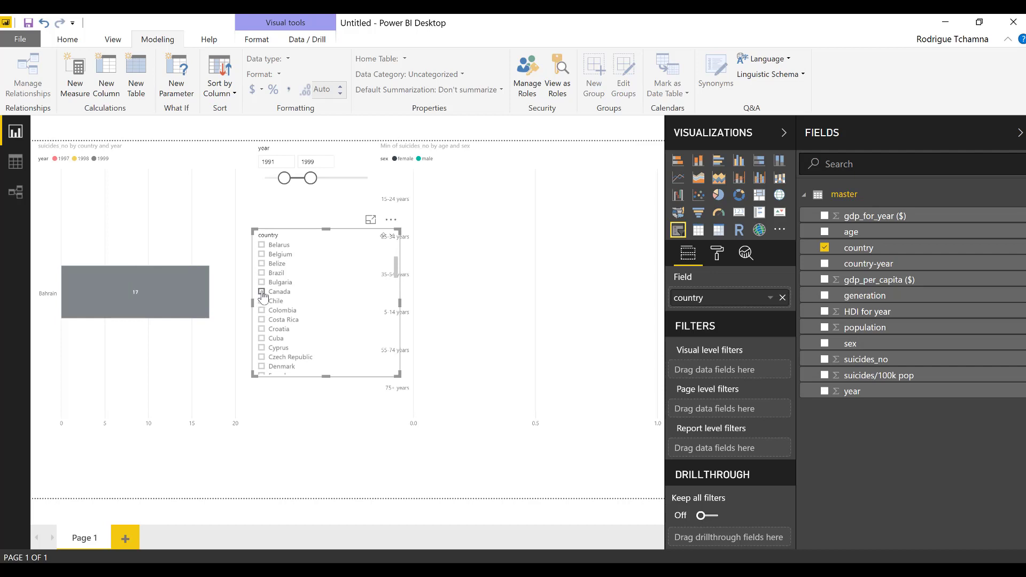
left_click(262, 292)
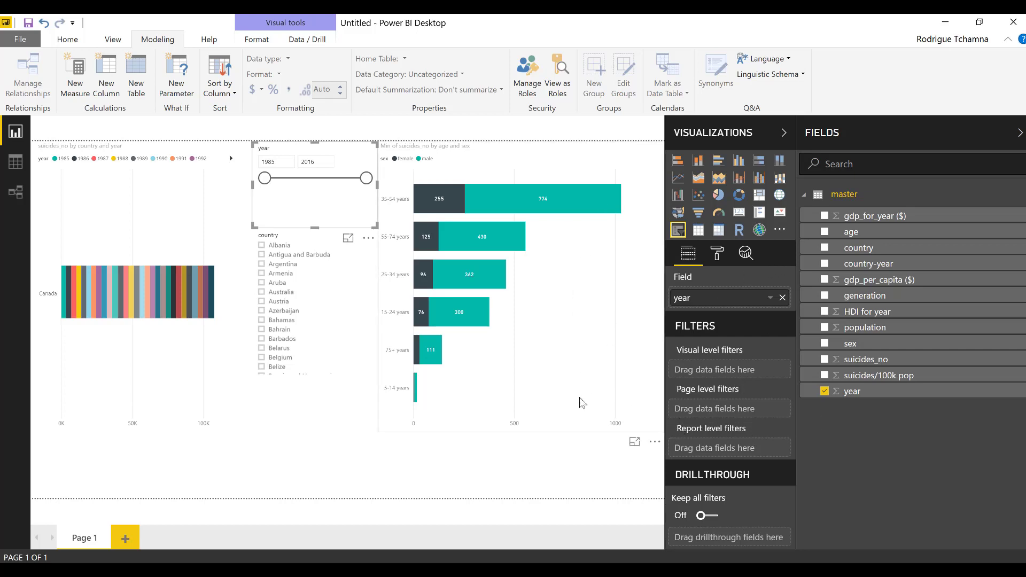
left_click(321, 442)
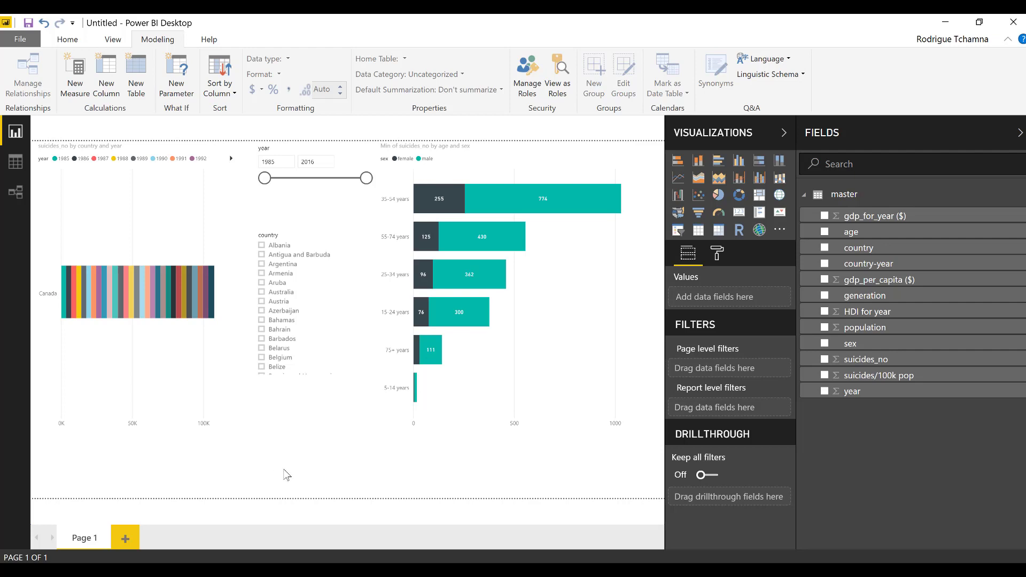
Save the report as suicide_rate and bring up the Publish to Power BI dialog
left_click(68, 41)
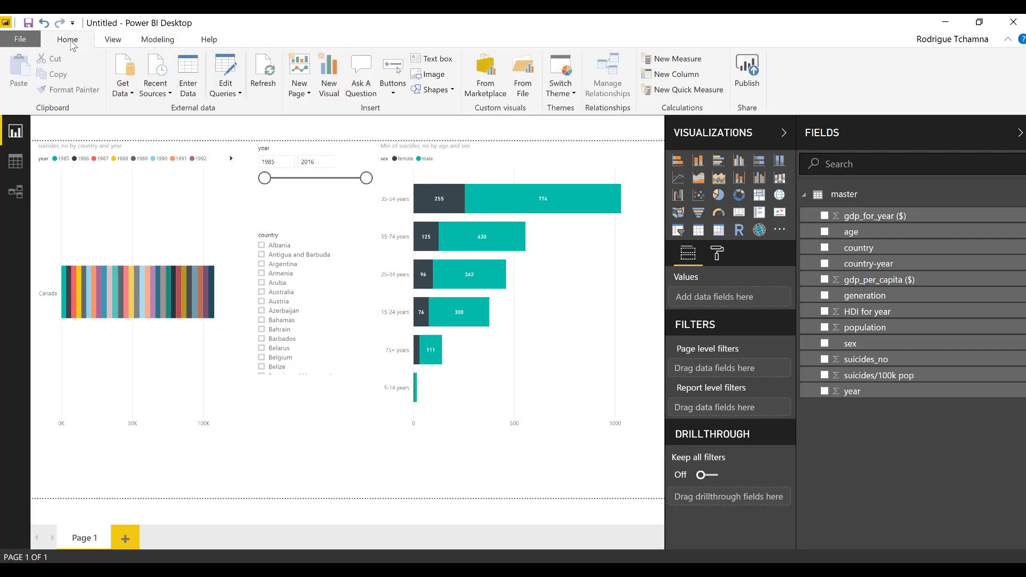
left_click(756, 69)
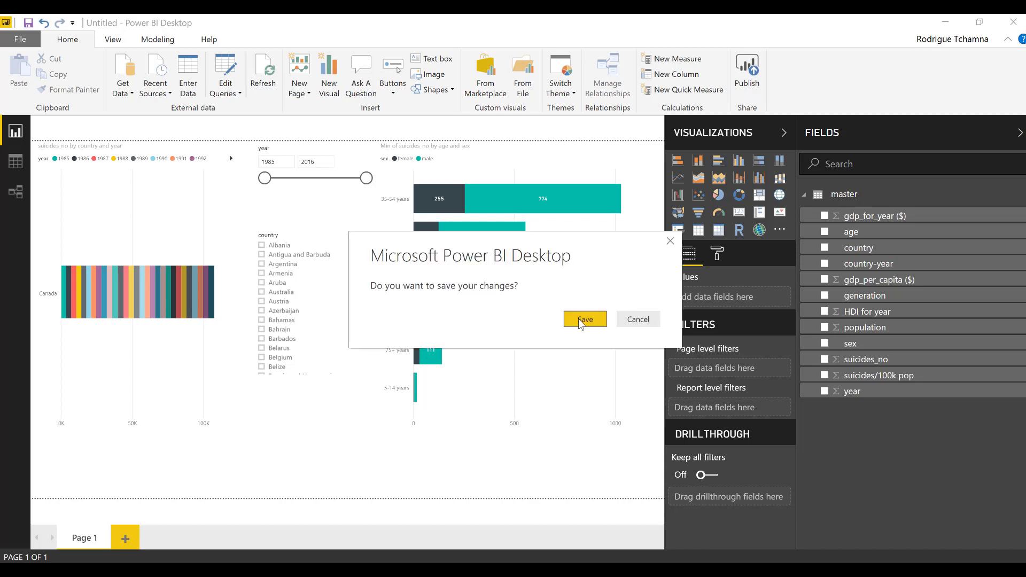
left_click(586, 320)
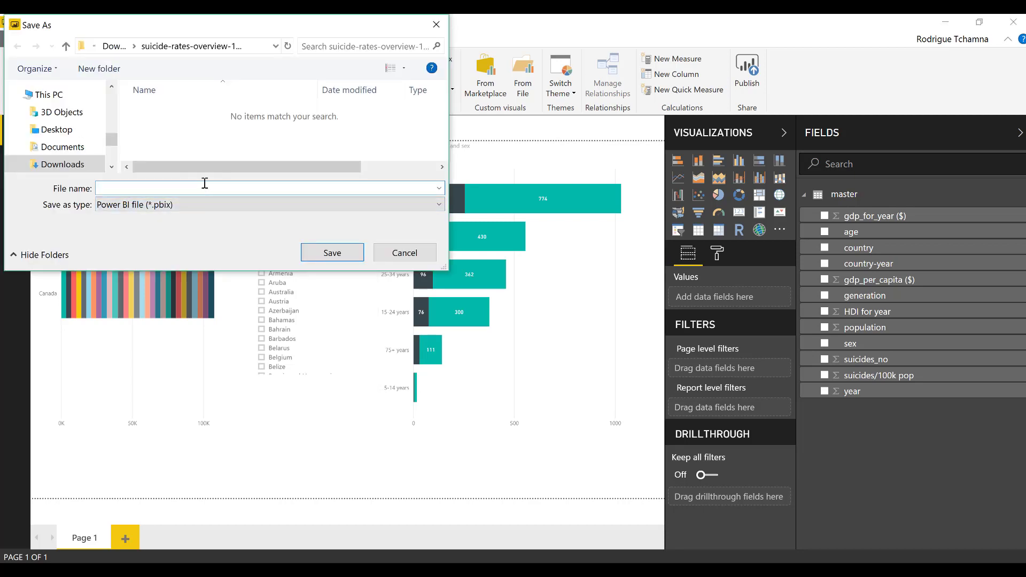
type("suicide_rate")
left_click(338, 259)
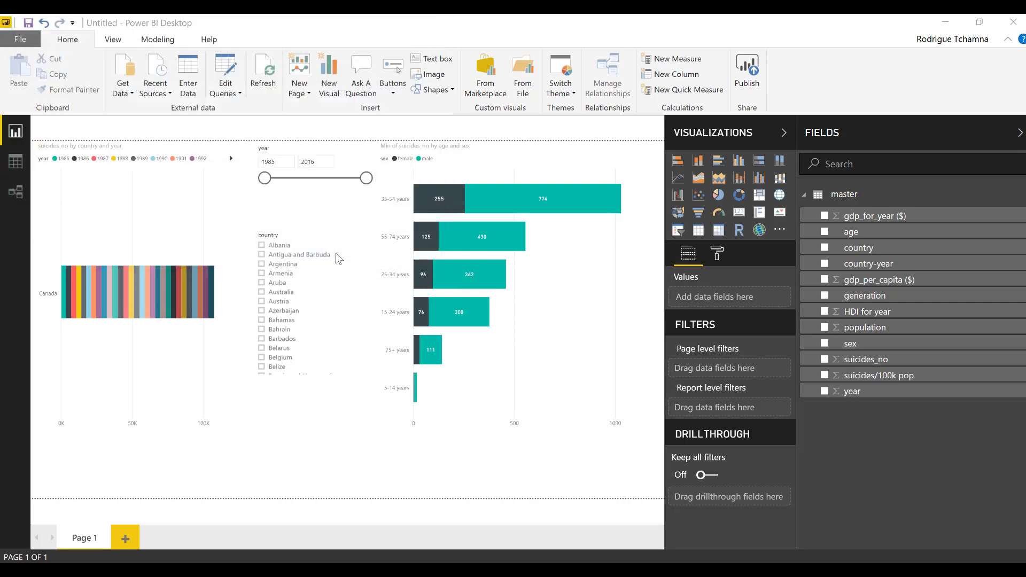
left_click(747, 69)
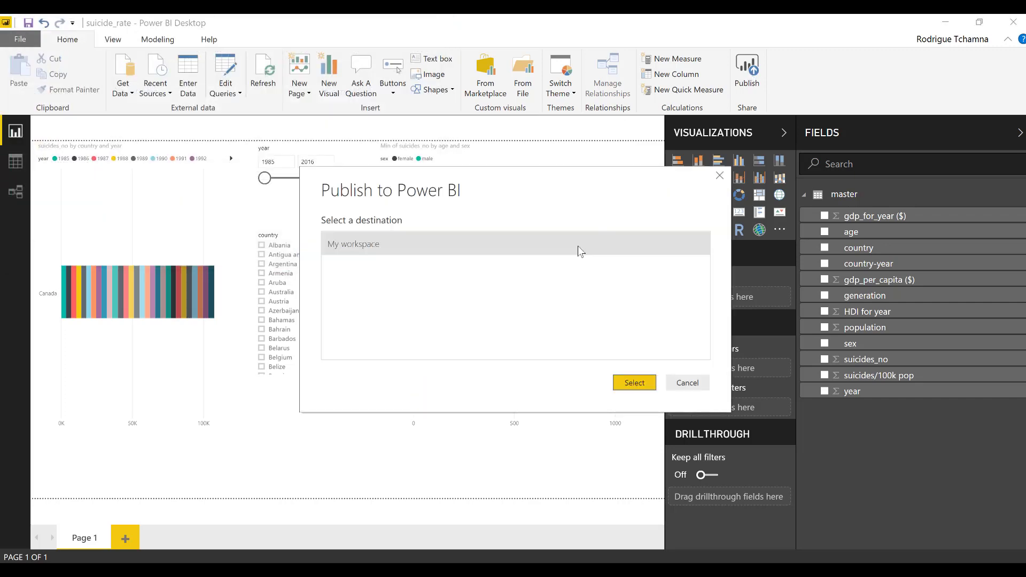
Publish suicide_rate.pbix to My workspace and open it on app.powerbi.com
left_click(447, 243)
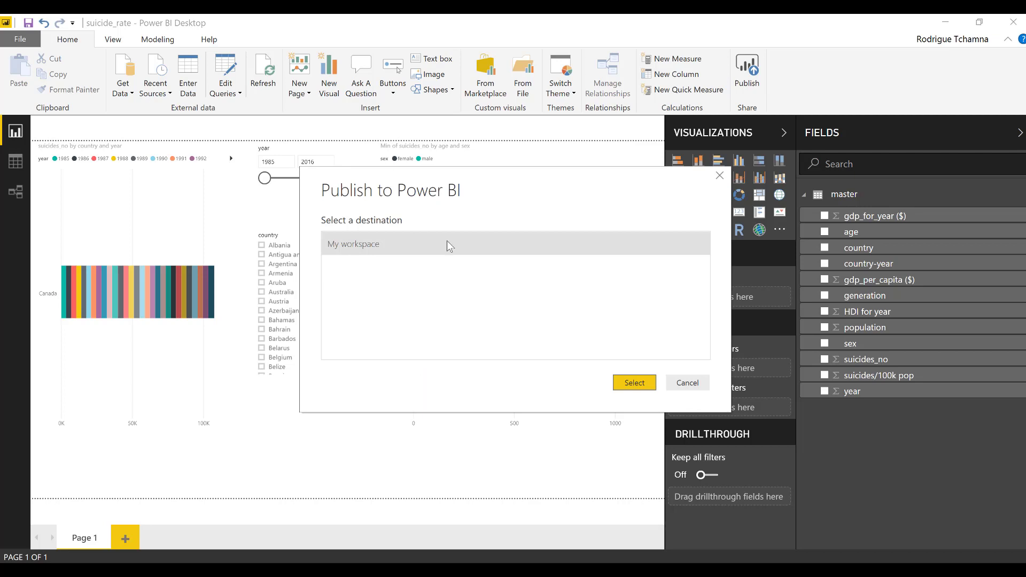
left_click(634, 383)
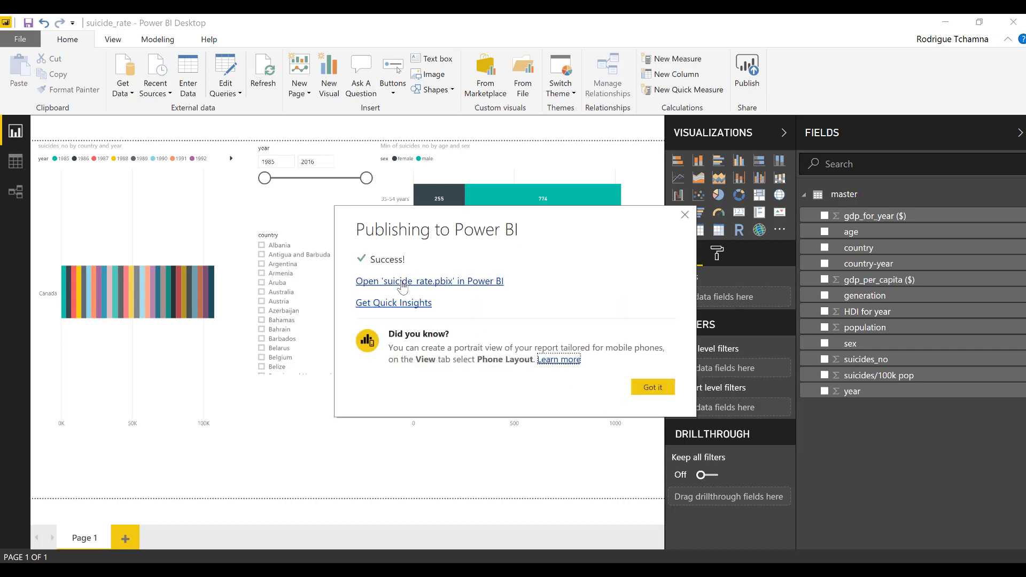
left_click(420, 284)
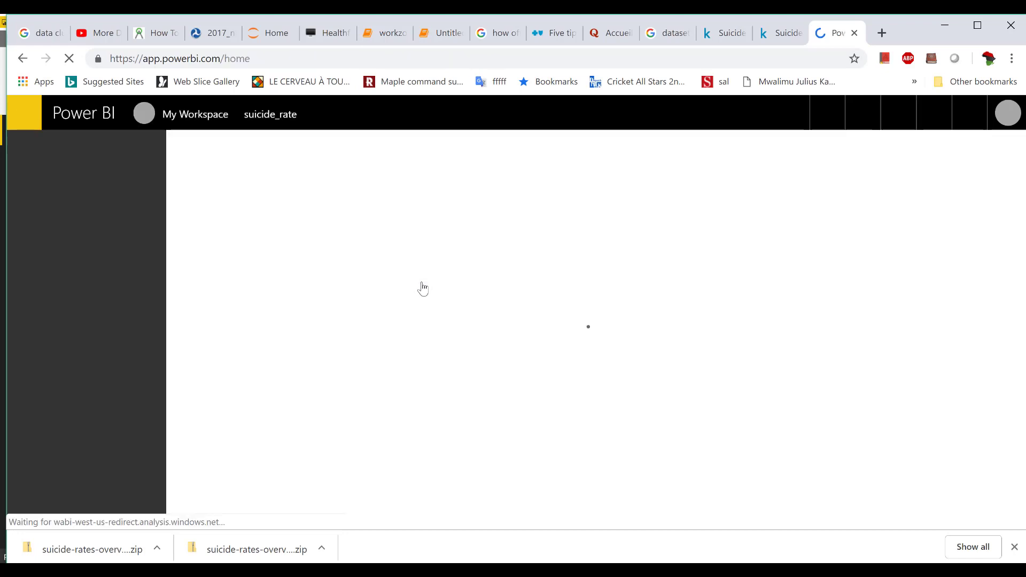
Use File > Publish to web to create an embed code, then select the shareable link
left_click(194, 151)
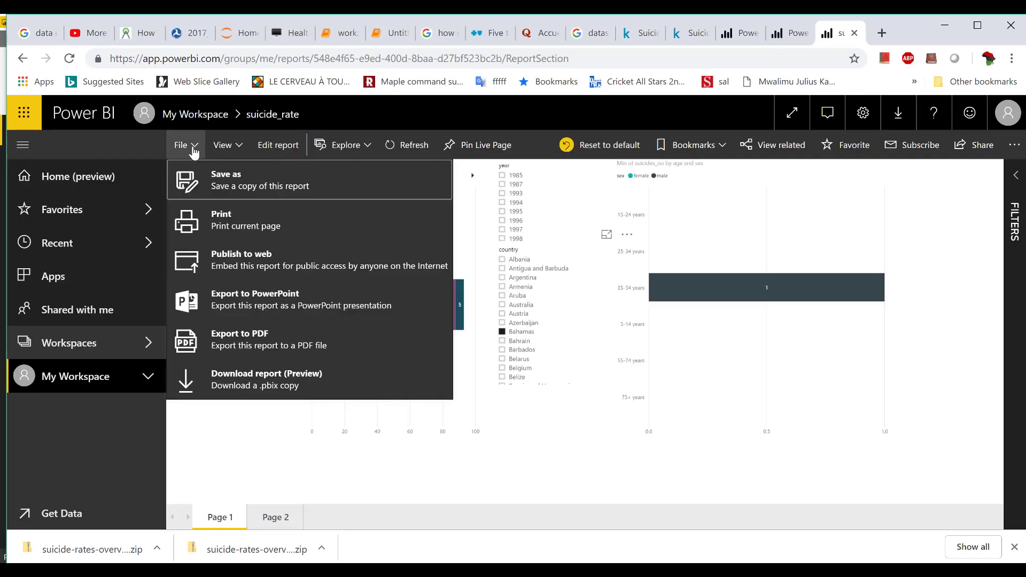
left_click(630, 306)
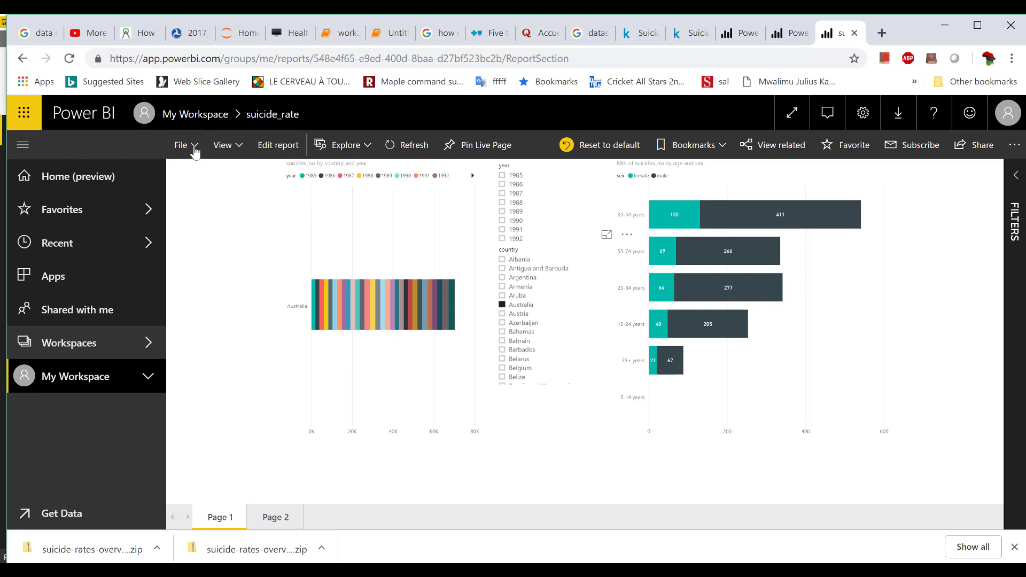
left_click(194, 150)
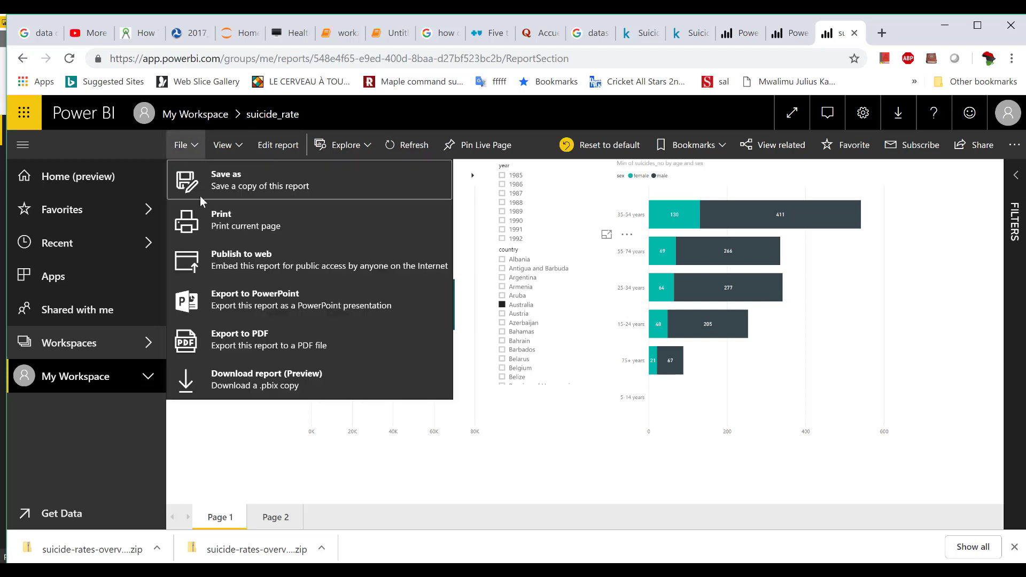
left_click(264, 266)
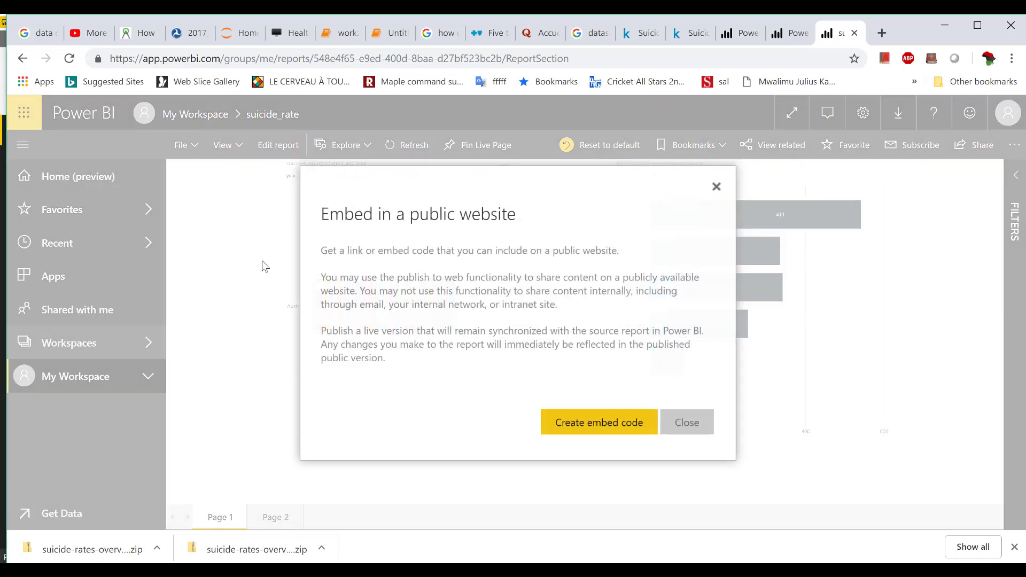
left_click(630, 428)
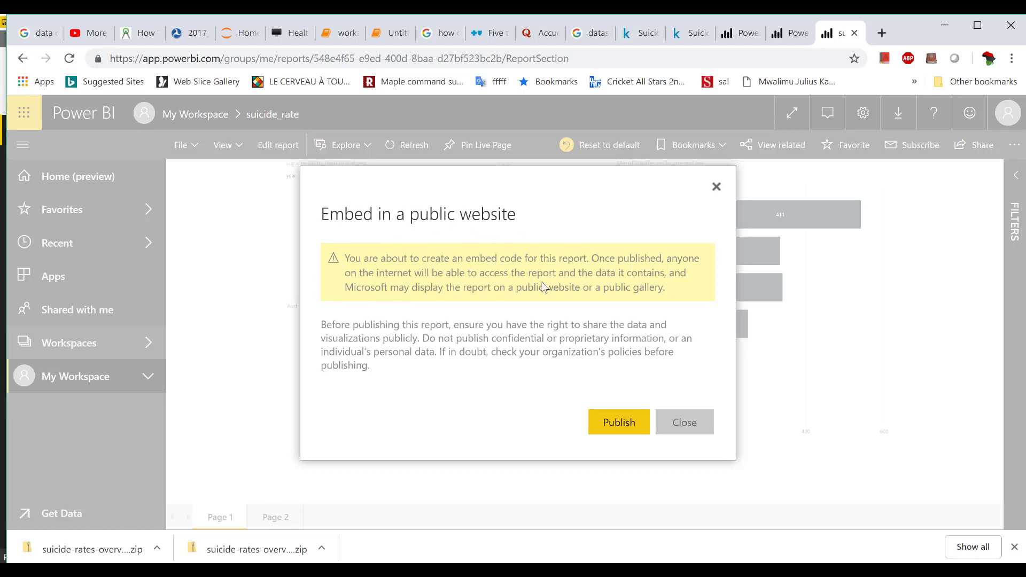
left_click(614, 425)
left_click(613, 425)
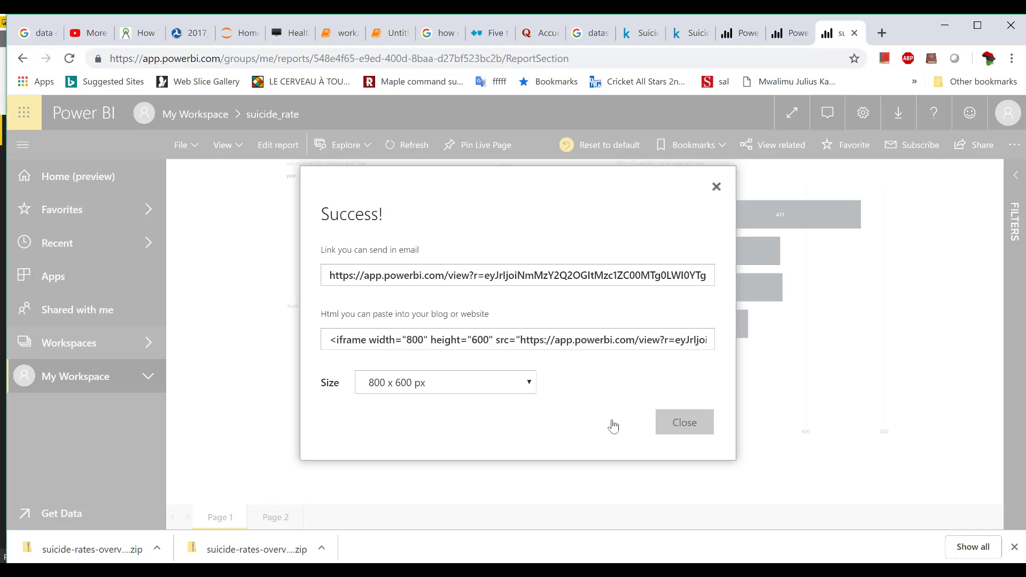
left_click(393, 276)
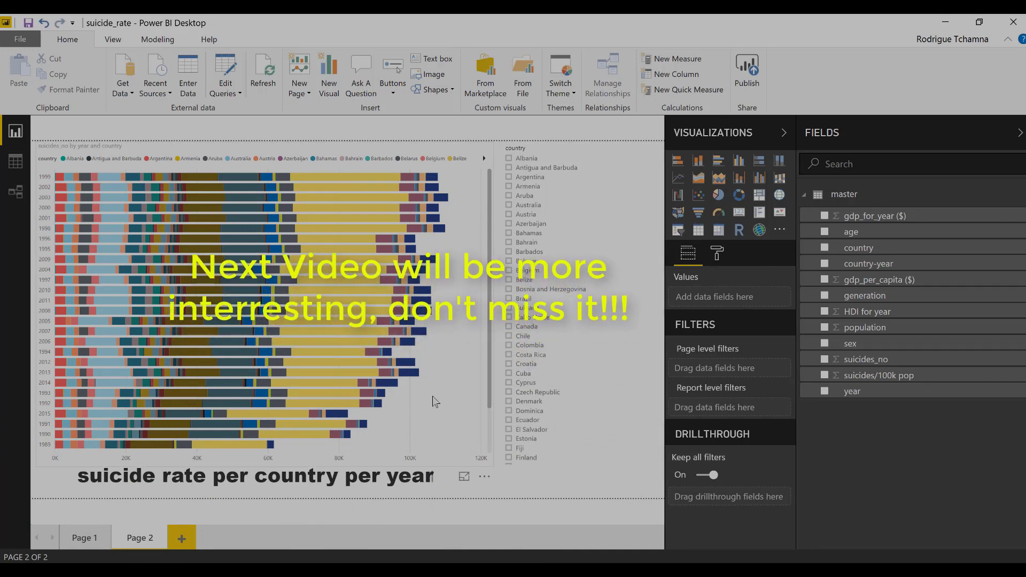
Return to Power BI Desktop's Page 2 with the 'suicide rate per country per year' chart
mouse_move(373, 184)
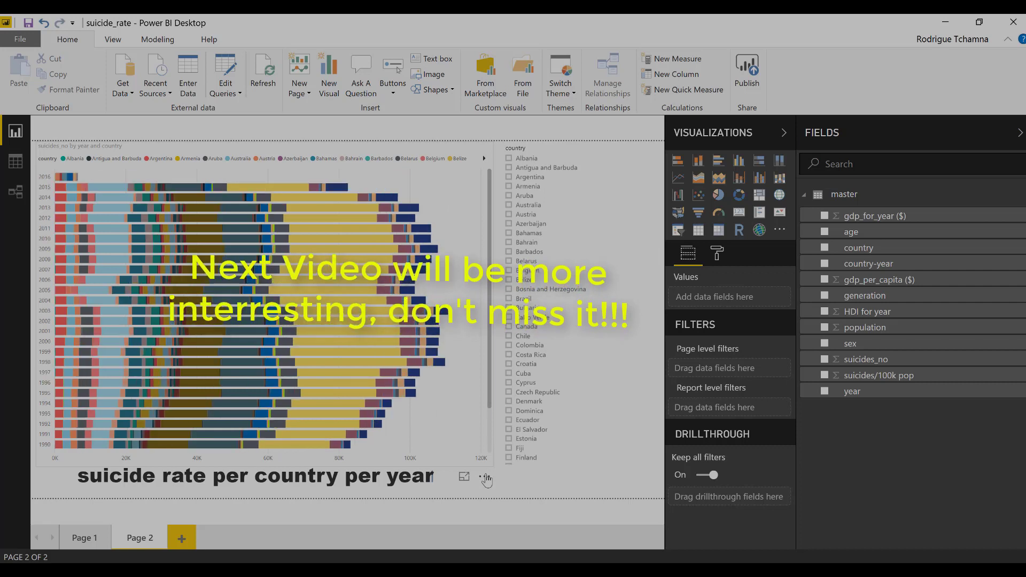
Sort the Page 2 stacked bar chart's years ascending, putting 1985 at the top instead of 2016
left_click(486, 480)
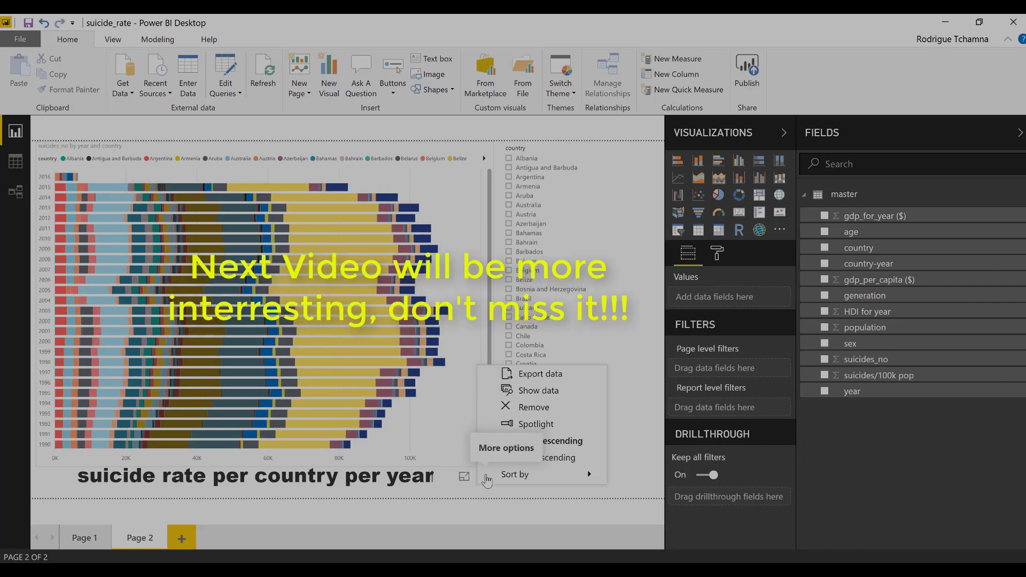
mouse_move(548, 480)
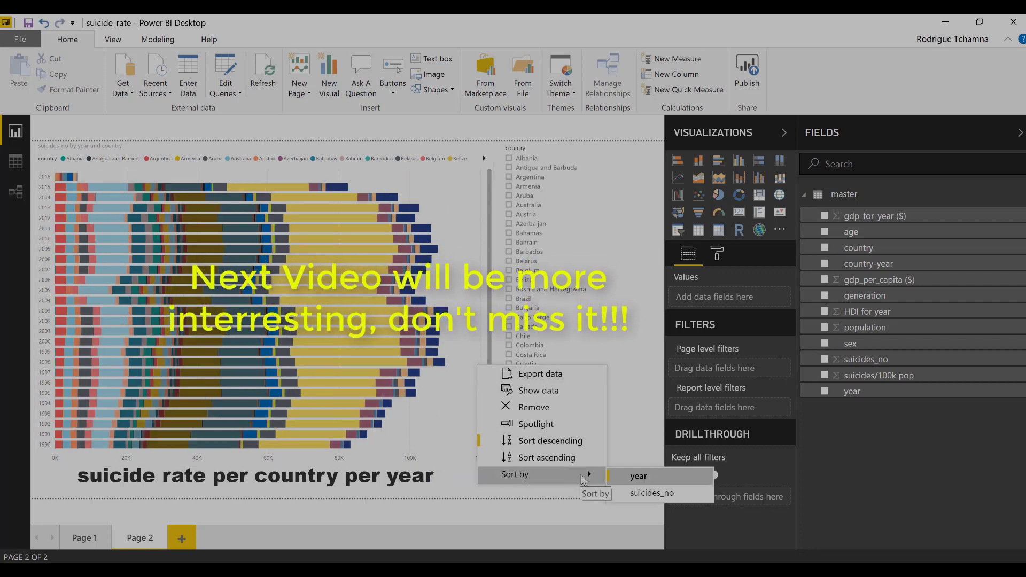
left_click(551, 459)
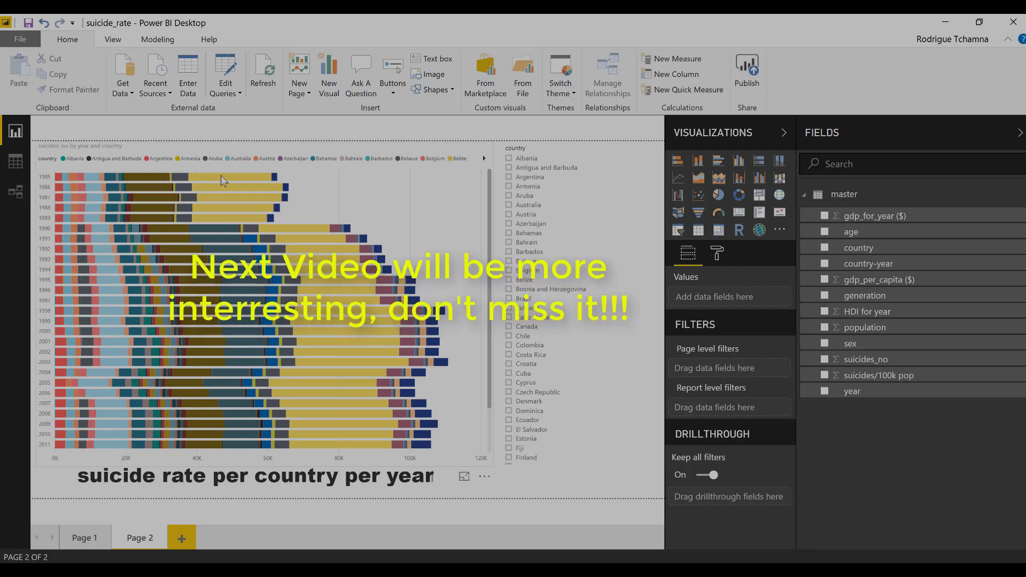
mouse_move(220, 175)
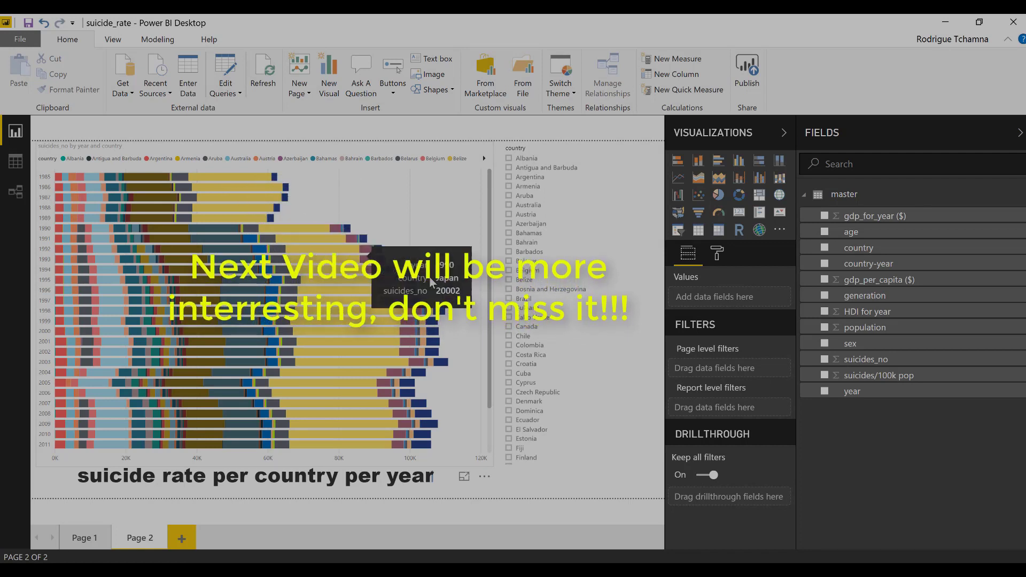
left_click(128, 336)
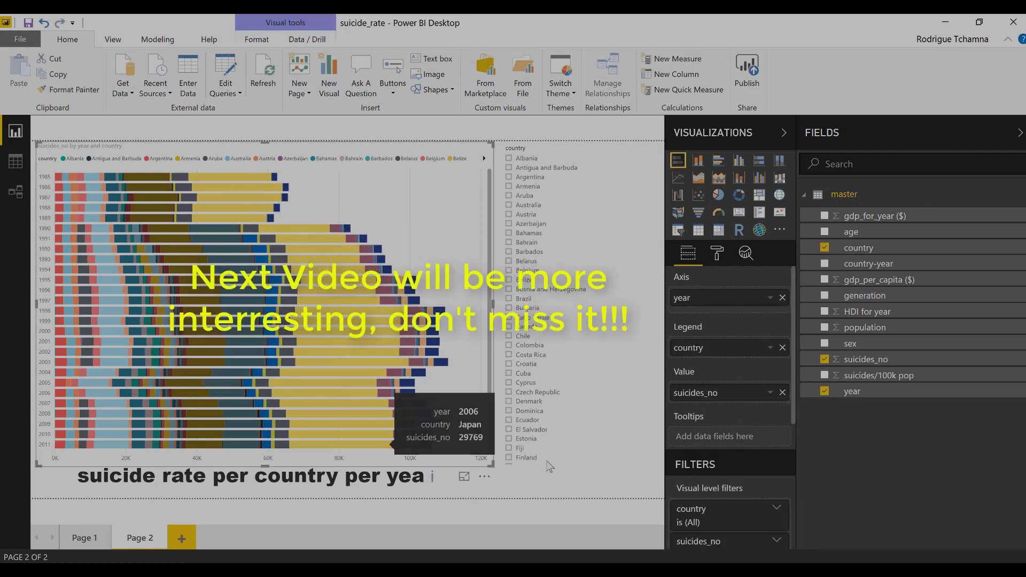
left_click(509, 234)
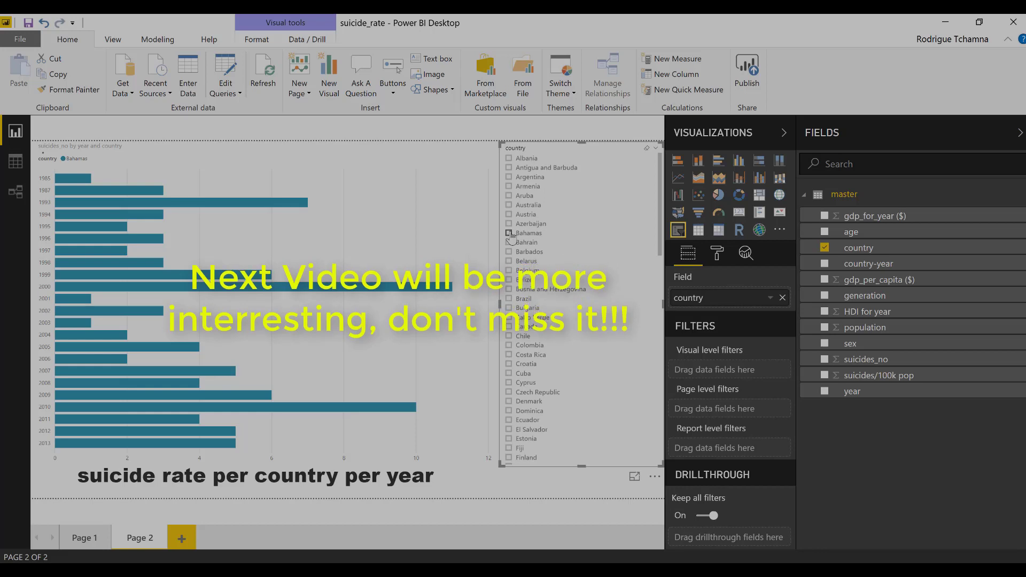
left_click(509, 233)
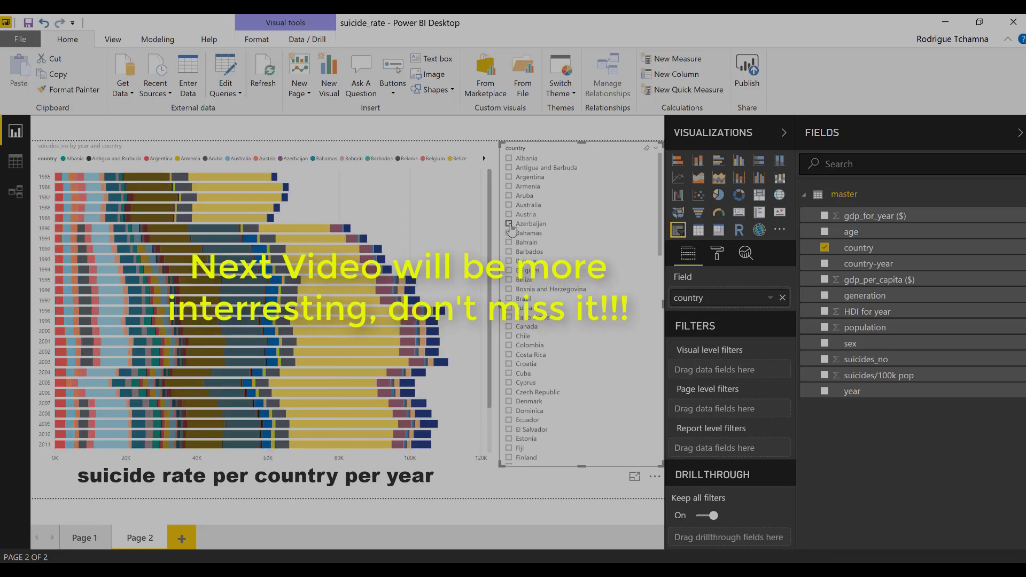
left_click(510, 226)
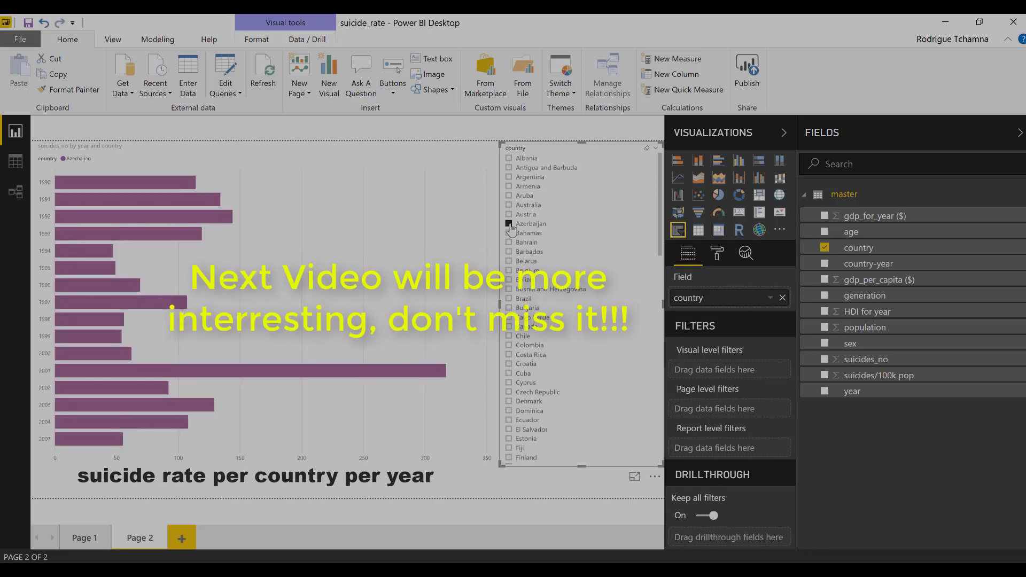
left_click(510, 225)
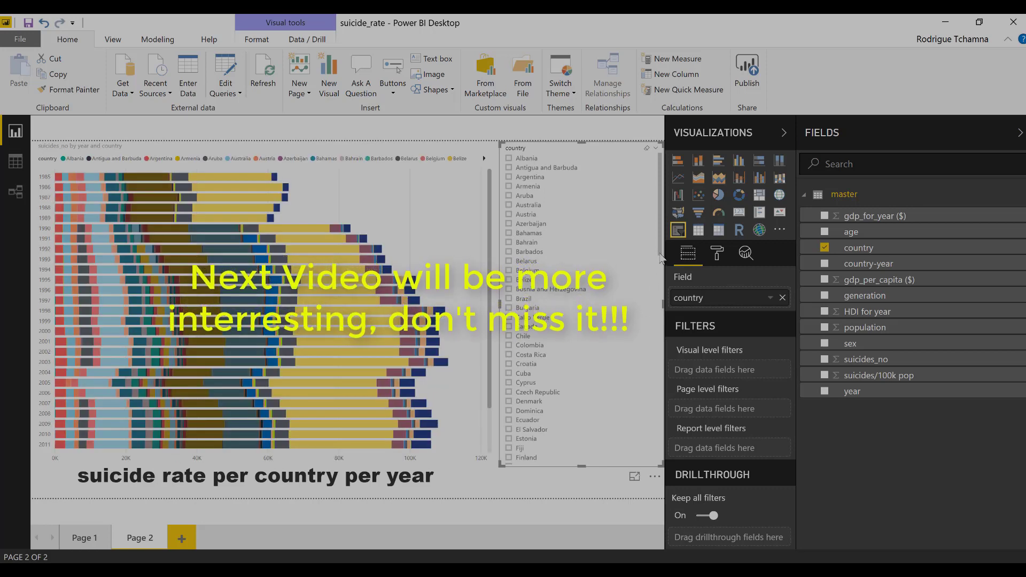
scroll(662, 258, "down", 5)
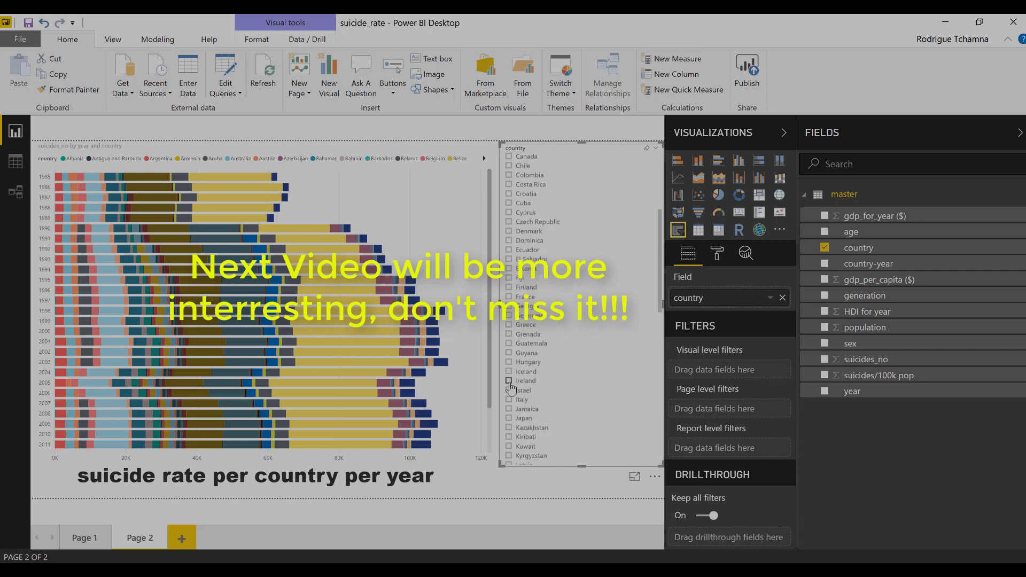
left_click(509, 381)
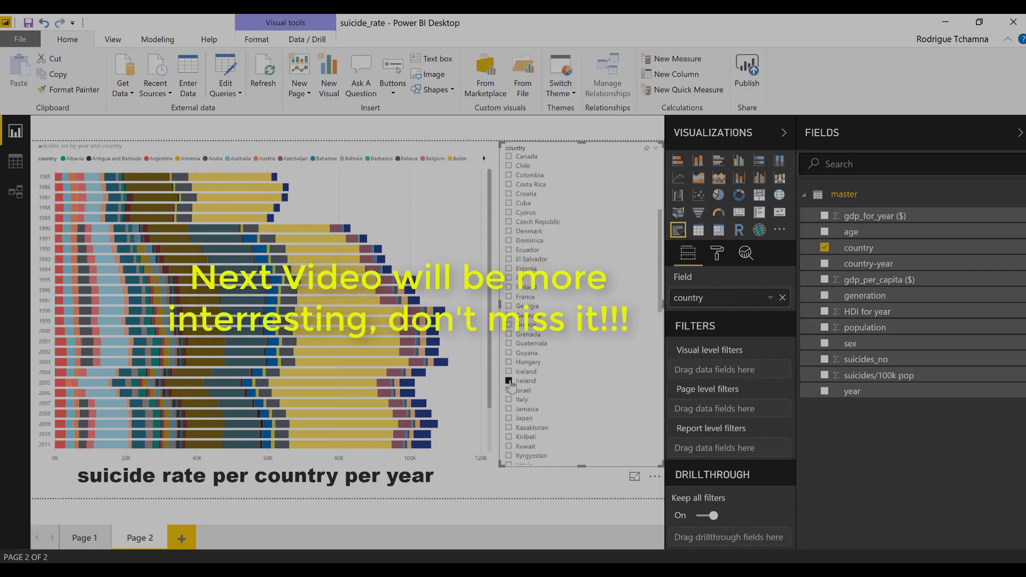
left_click(509, 382)
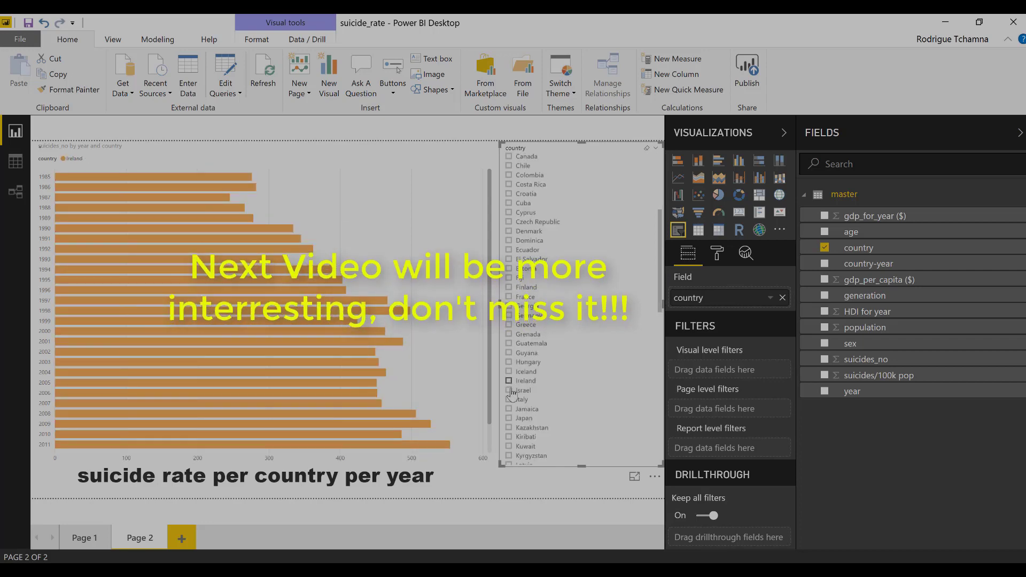
left_click(509, 419)
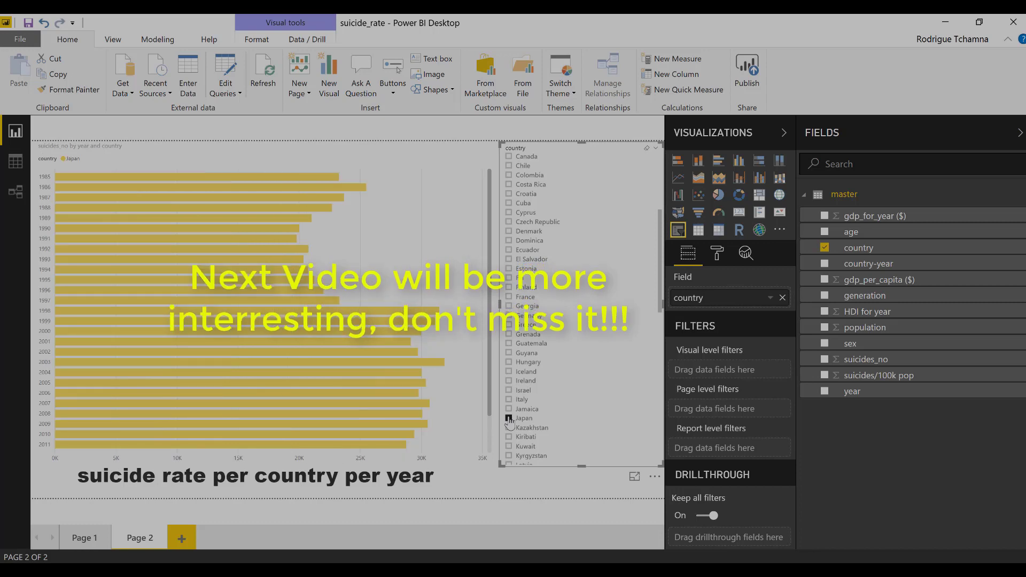
left_click(509, 419)
scroll(508, 420, "down", 5)
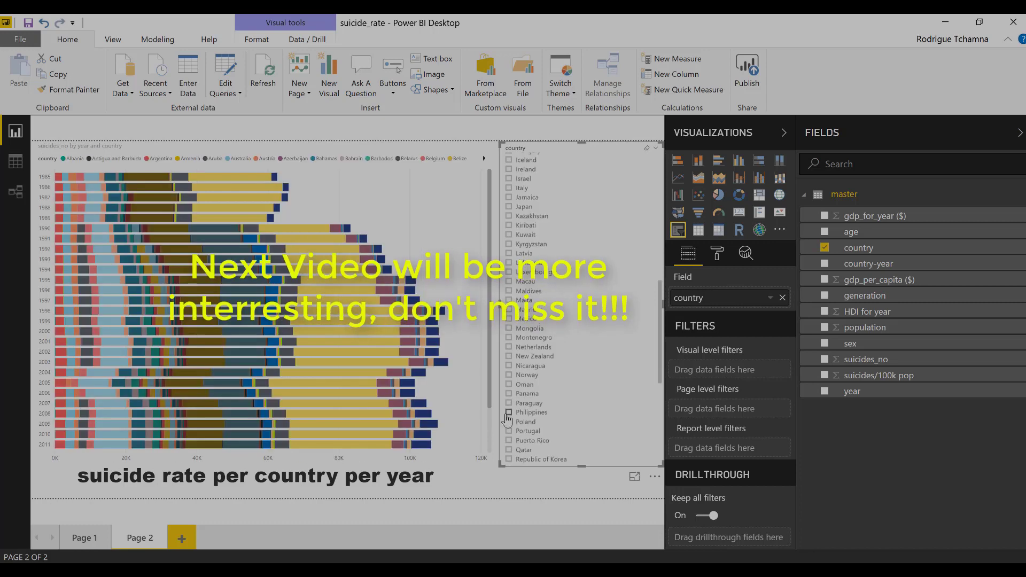
left_click(509, 413)
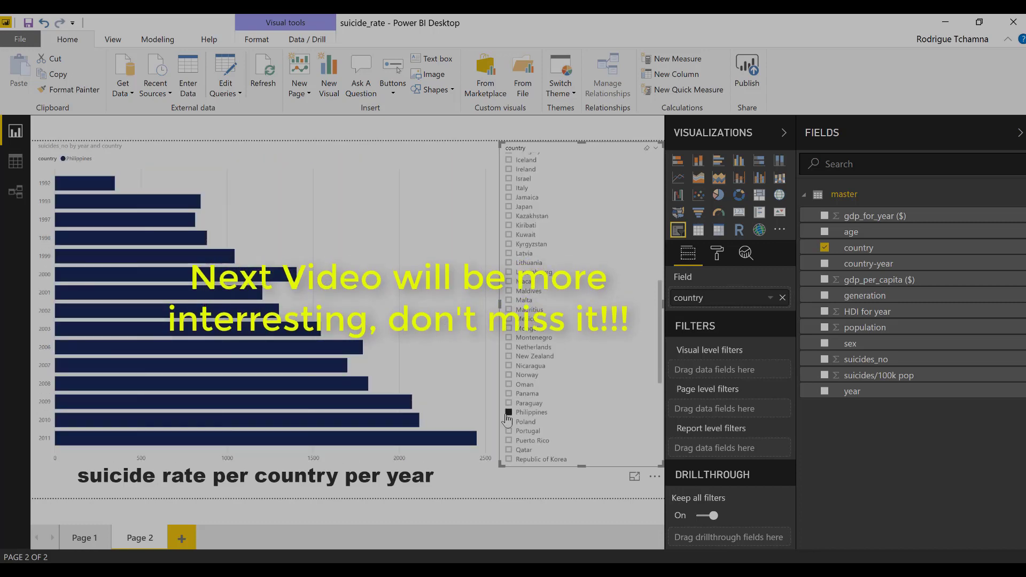
left_click(508, 413)
left_click(623, 128)
scroll(507, 366, "up", 5)
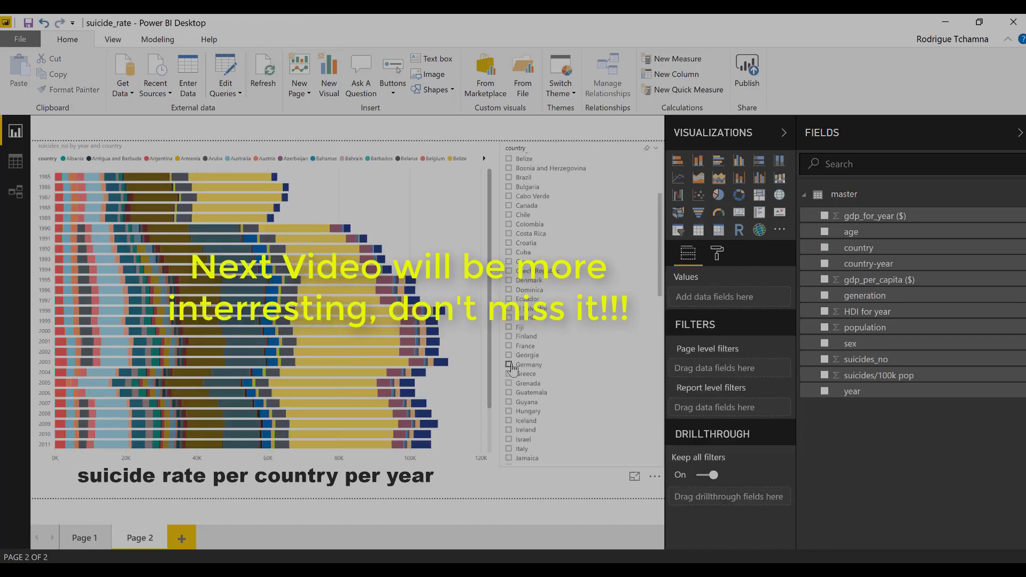
left_click(509, 365)
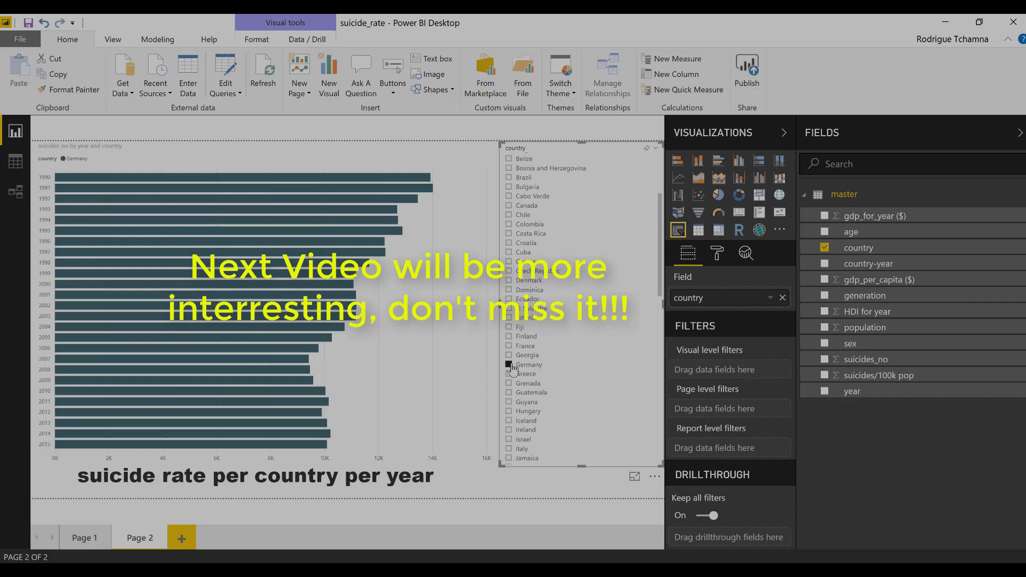
left_click(509, 365)
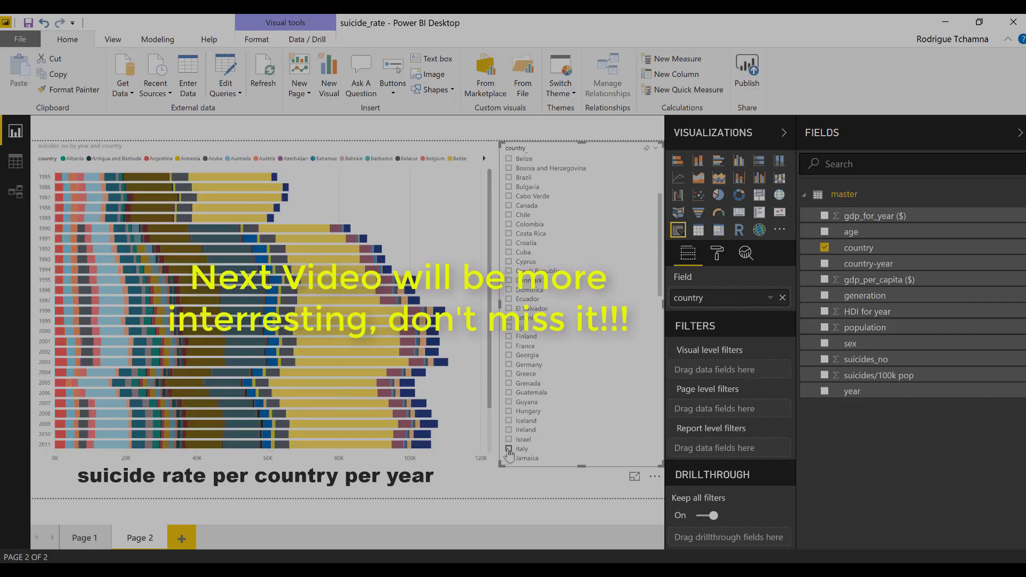